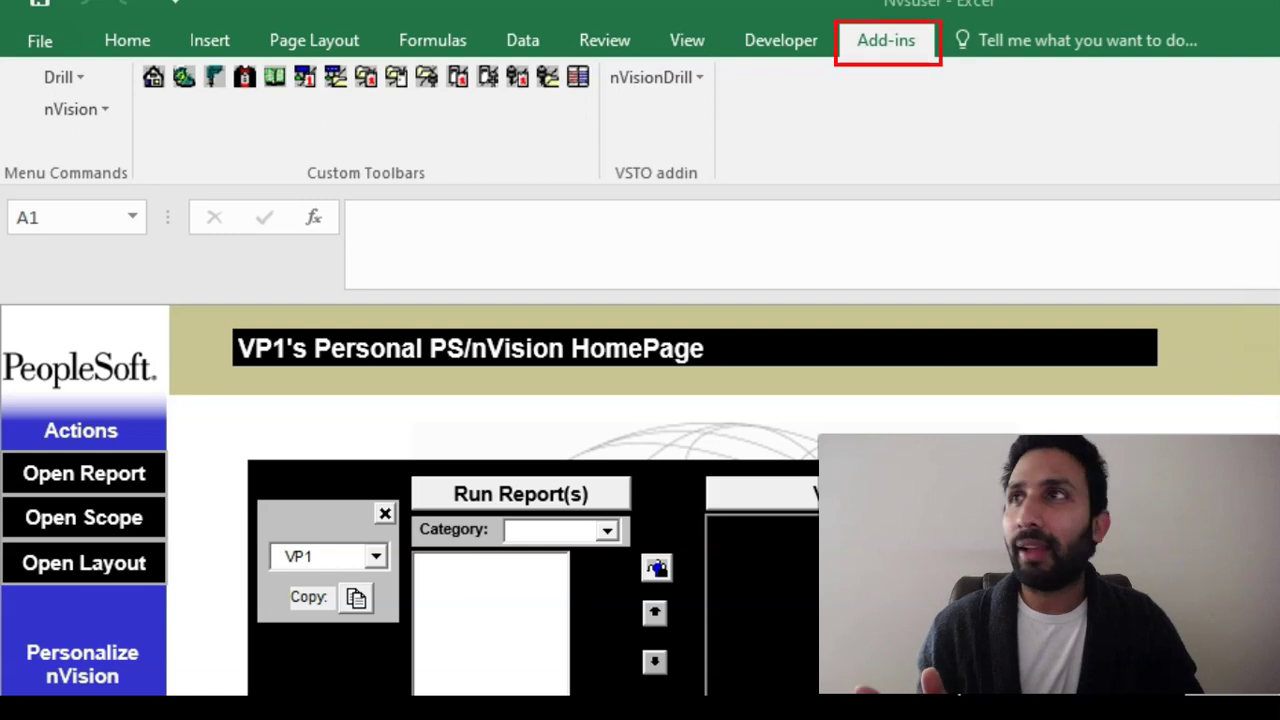
Step: Create a new nVision layout named Demo in the LAYOUT folder
left_click(76, 109)
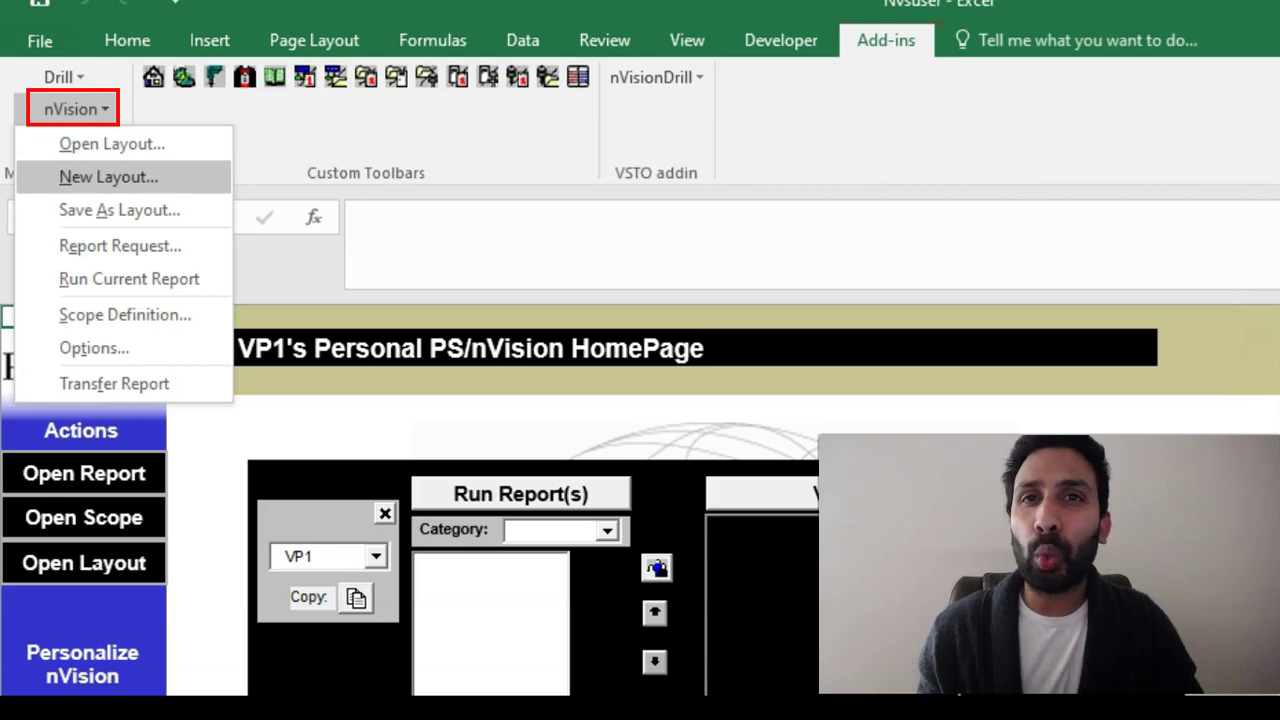
left_click(108, 177)
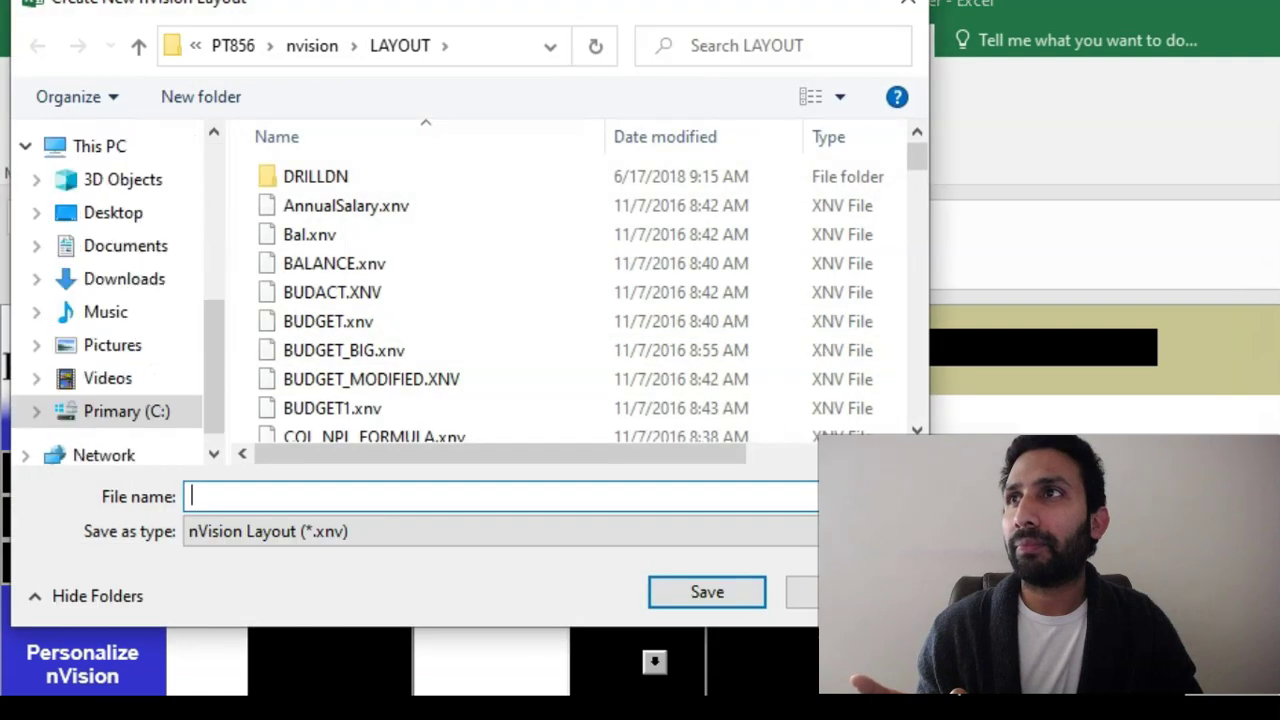
type("Demo")
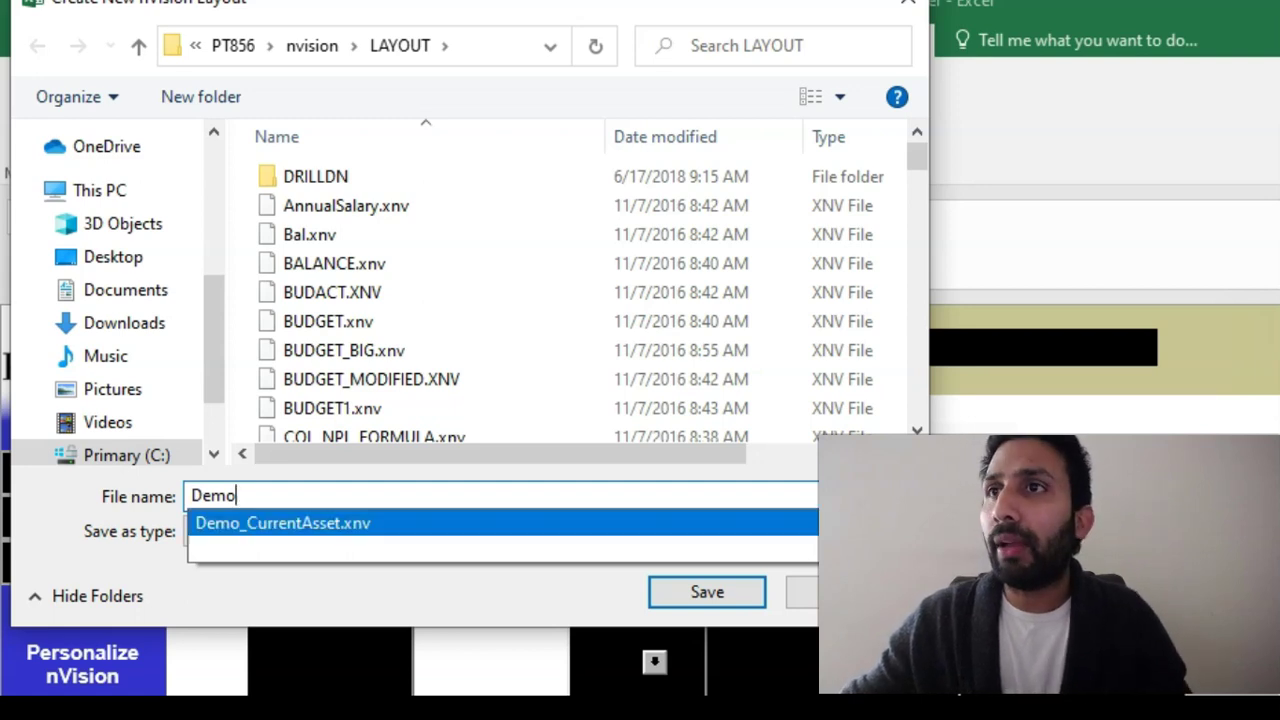
left_click(707, 592)
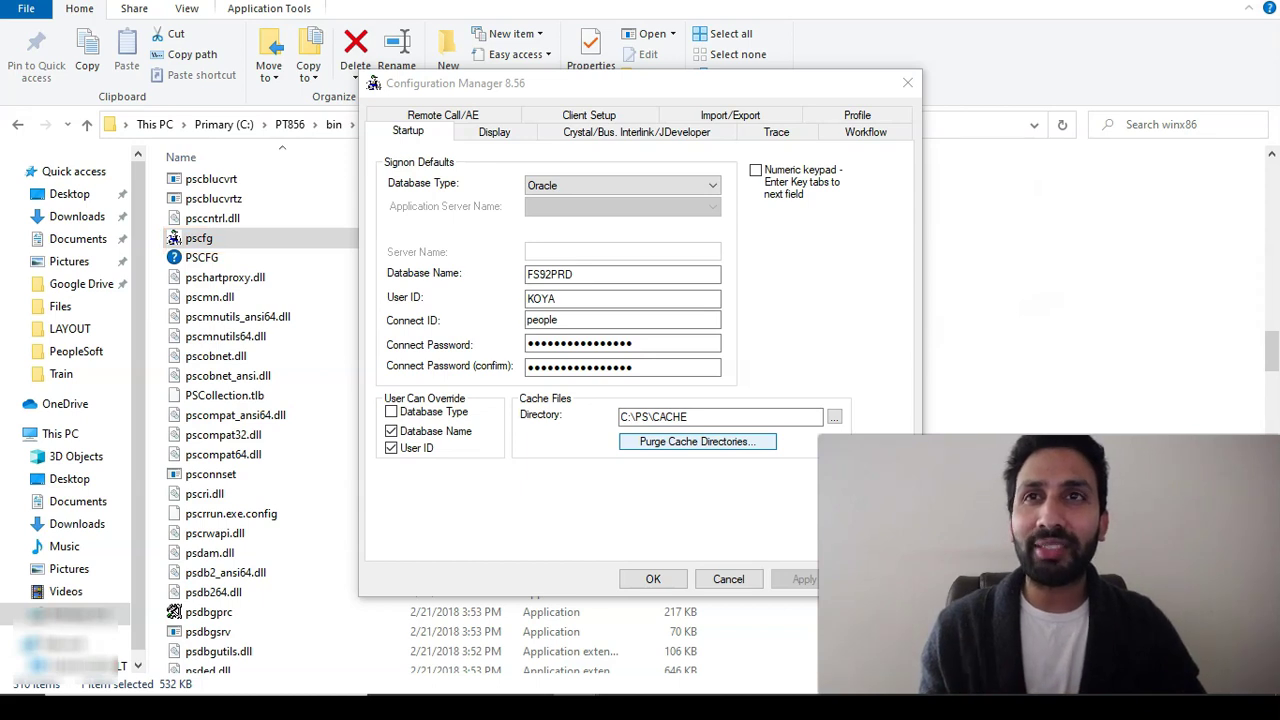
Step: Switch to Configuration Manager and examine the Report Instance and Report Layouts directory paths in the Default profile's nVision settings
left_click(857, 115)
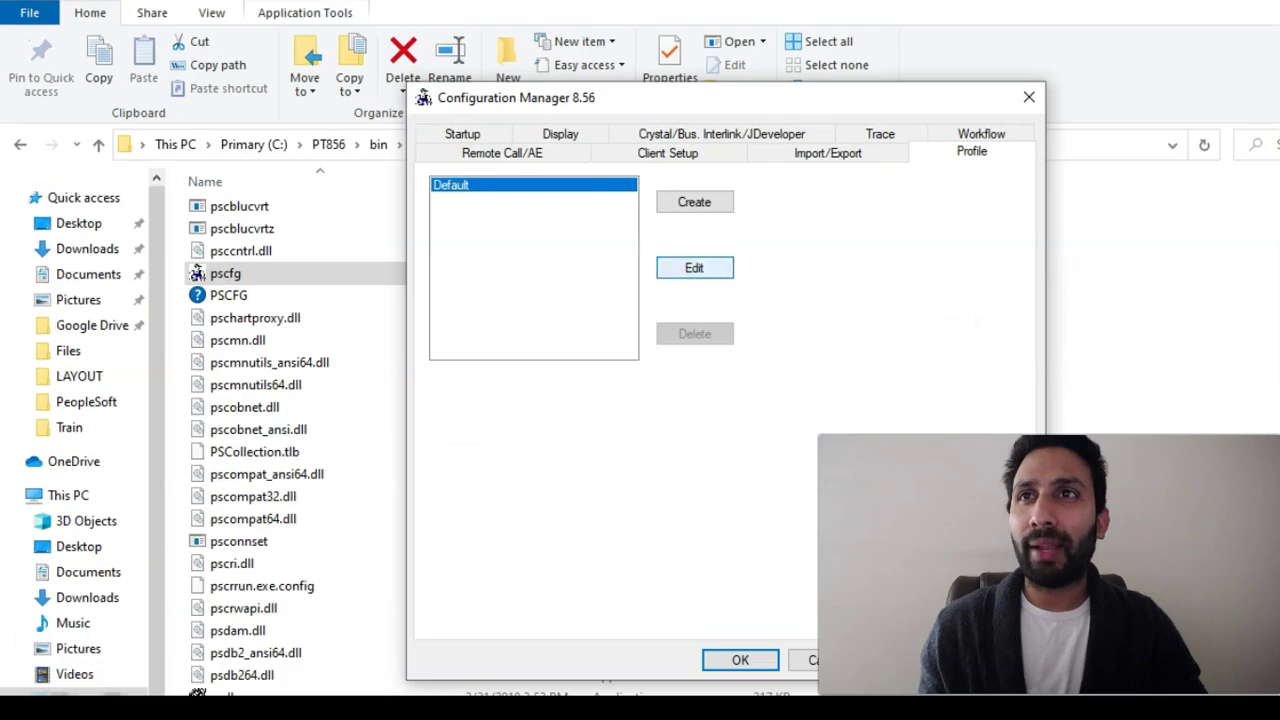
left_click(613, 233)
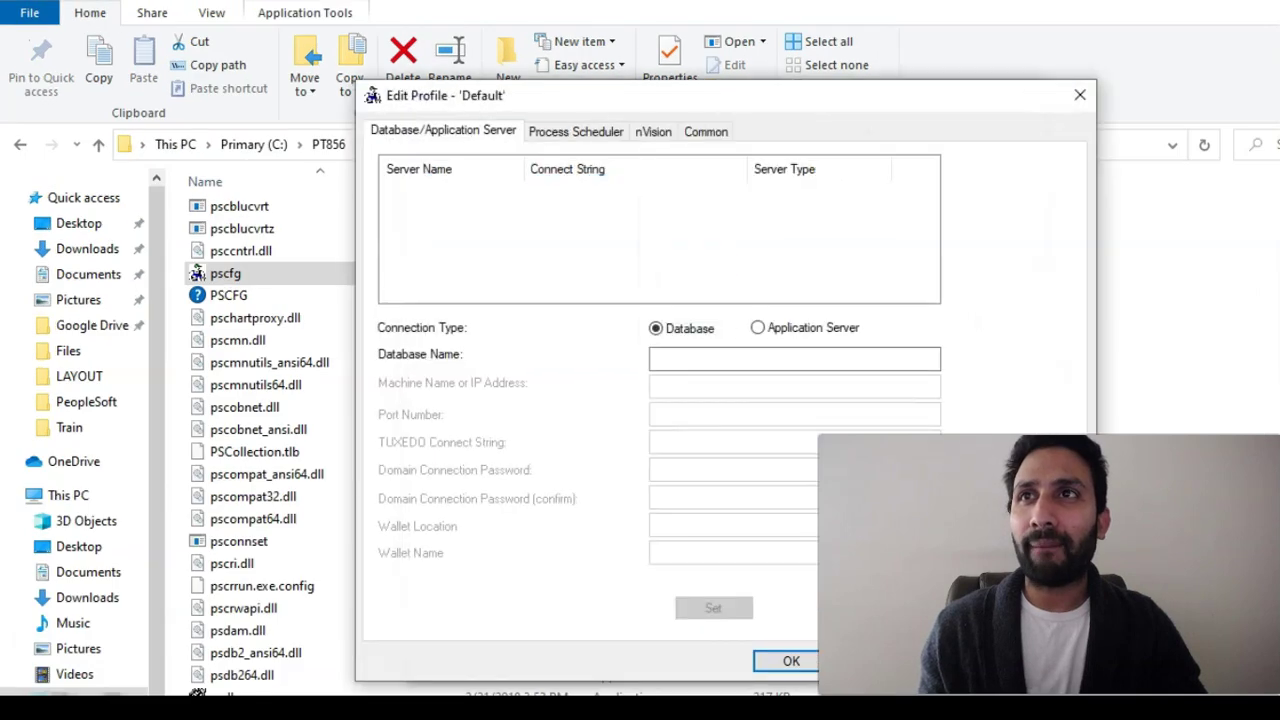
left_click(645, 132)
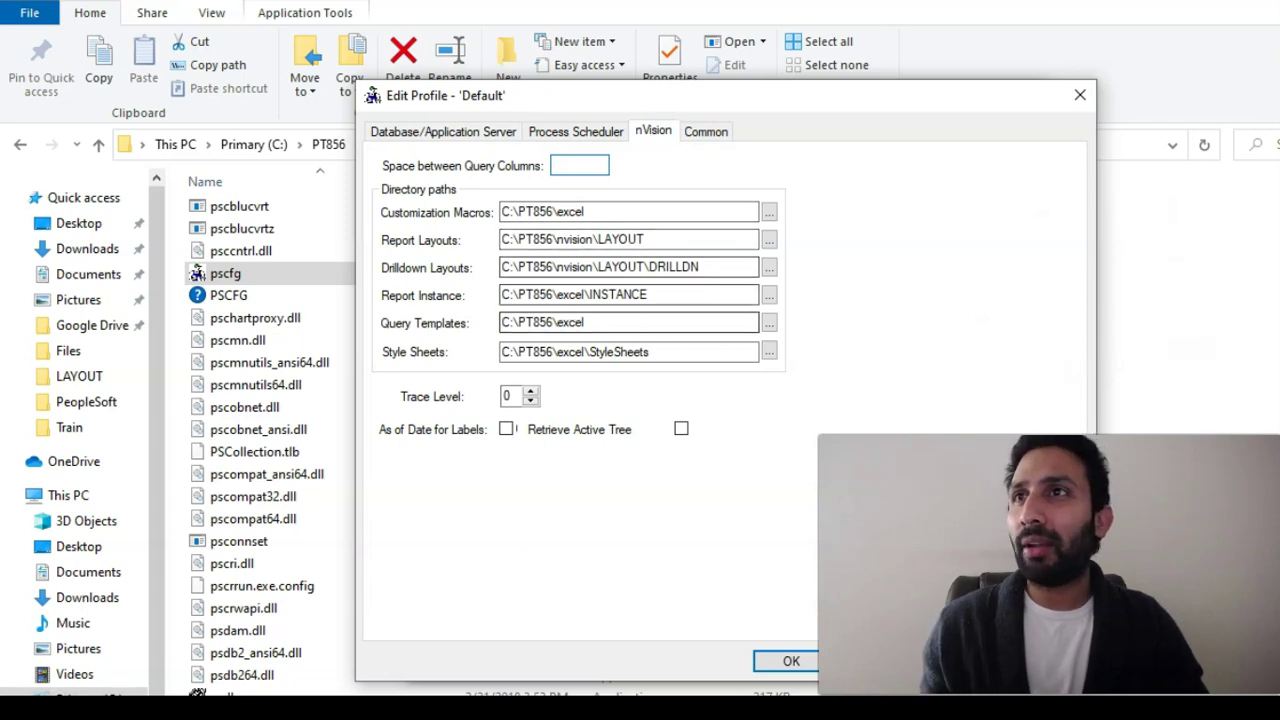
left_click_drag(650, 295, 502, 295)
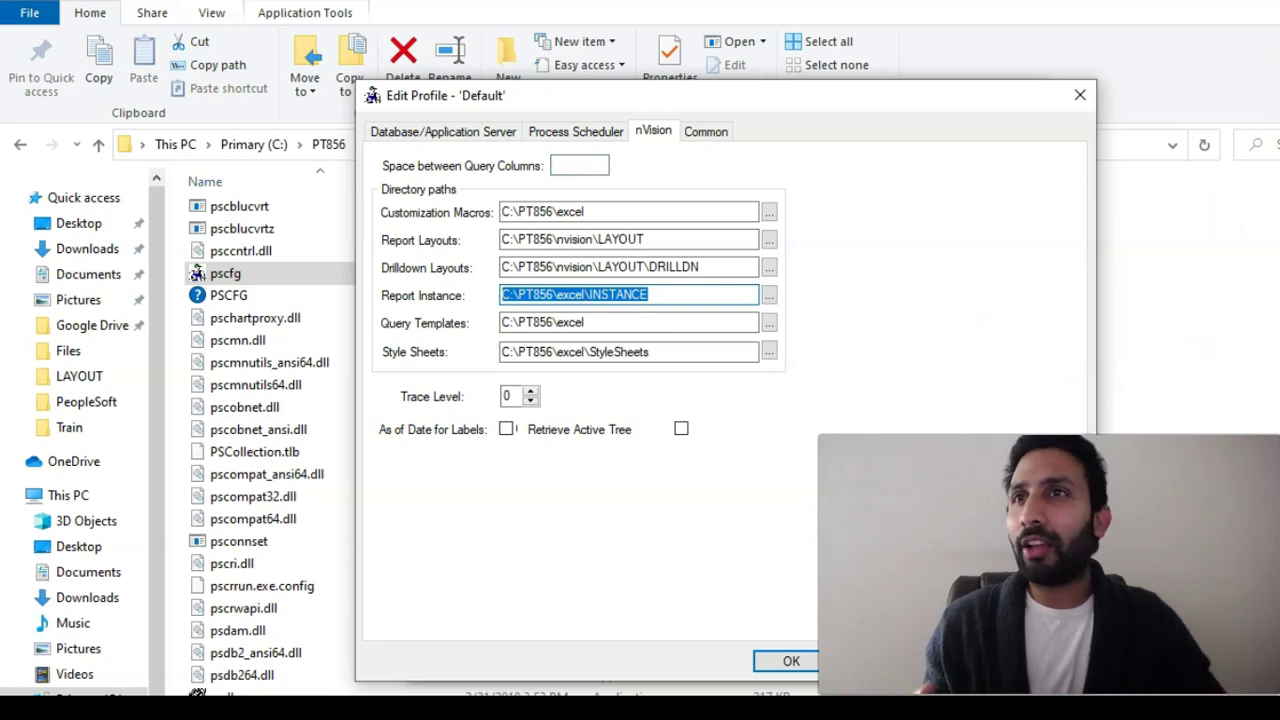
left_click(526, 295)
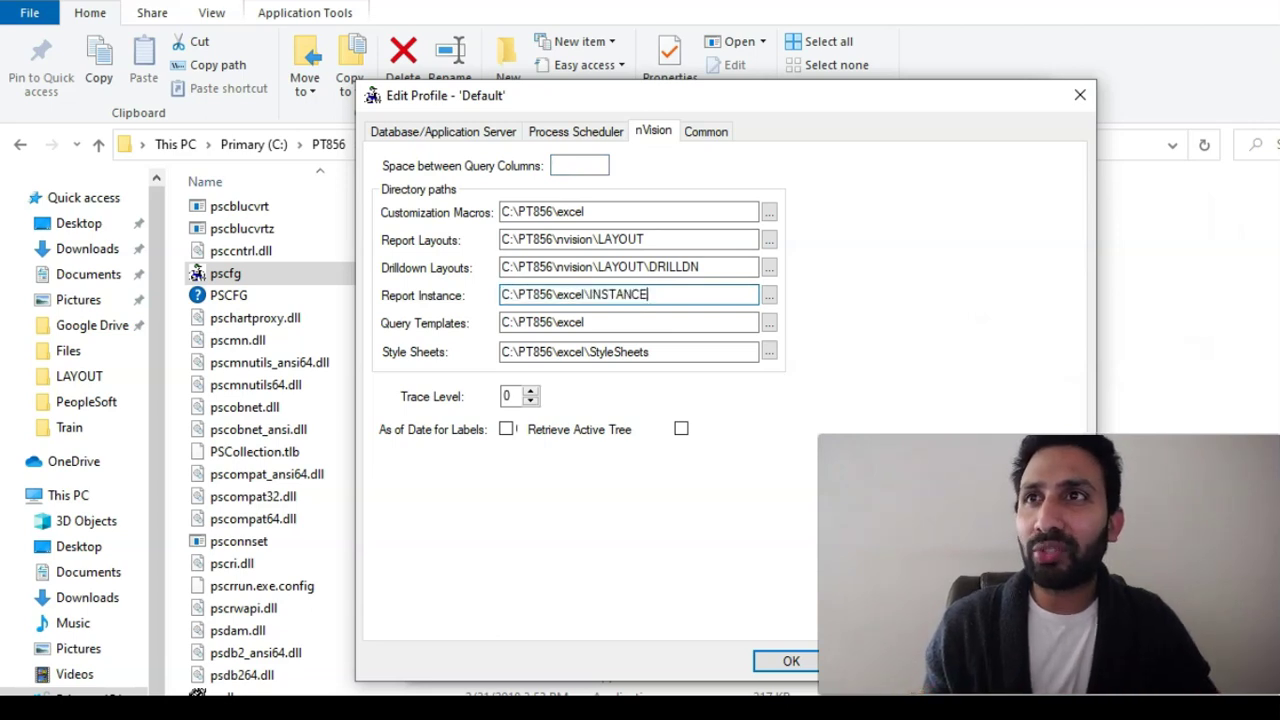
left_click_drag(649, 295, 502, 295)
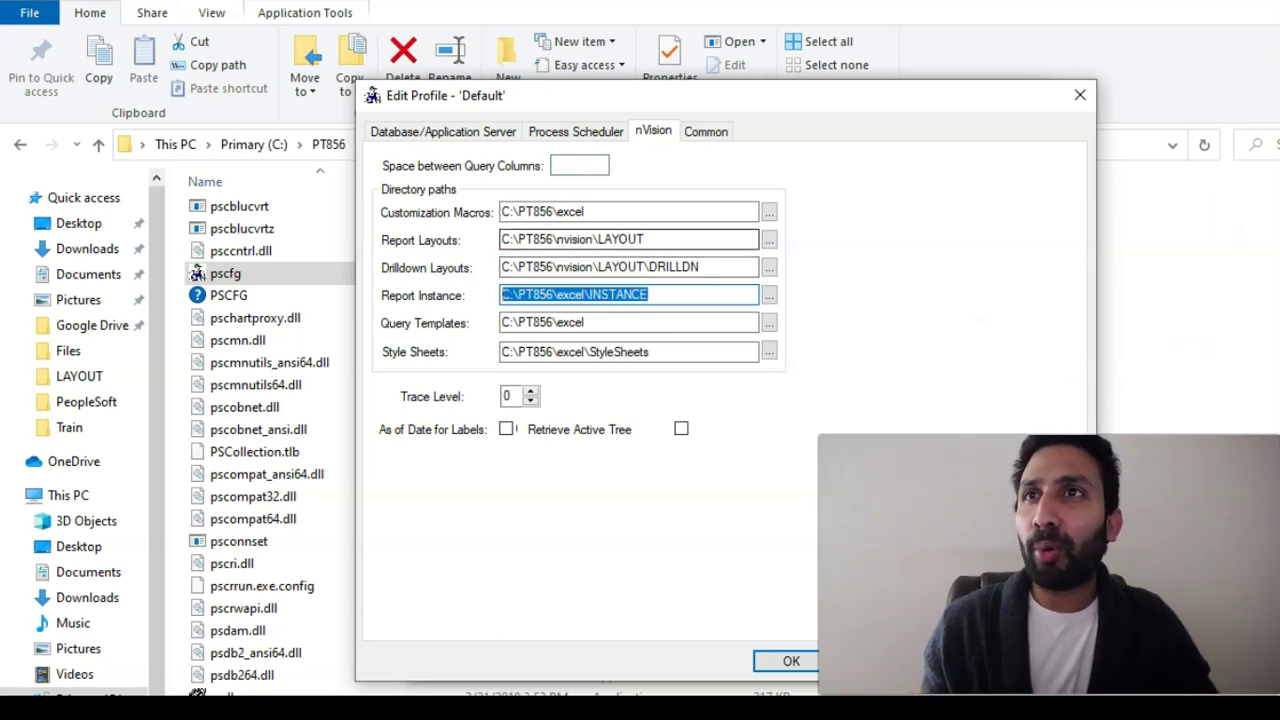
left_click(647, 239)
left_click_drag(647, 239, 502, 239)
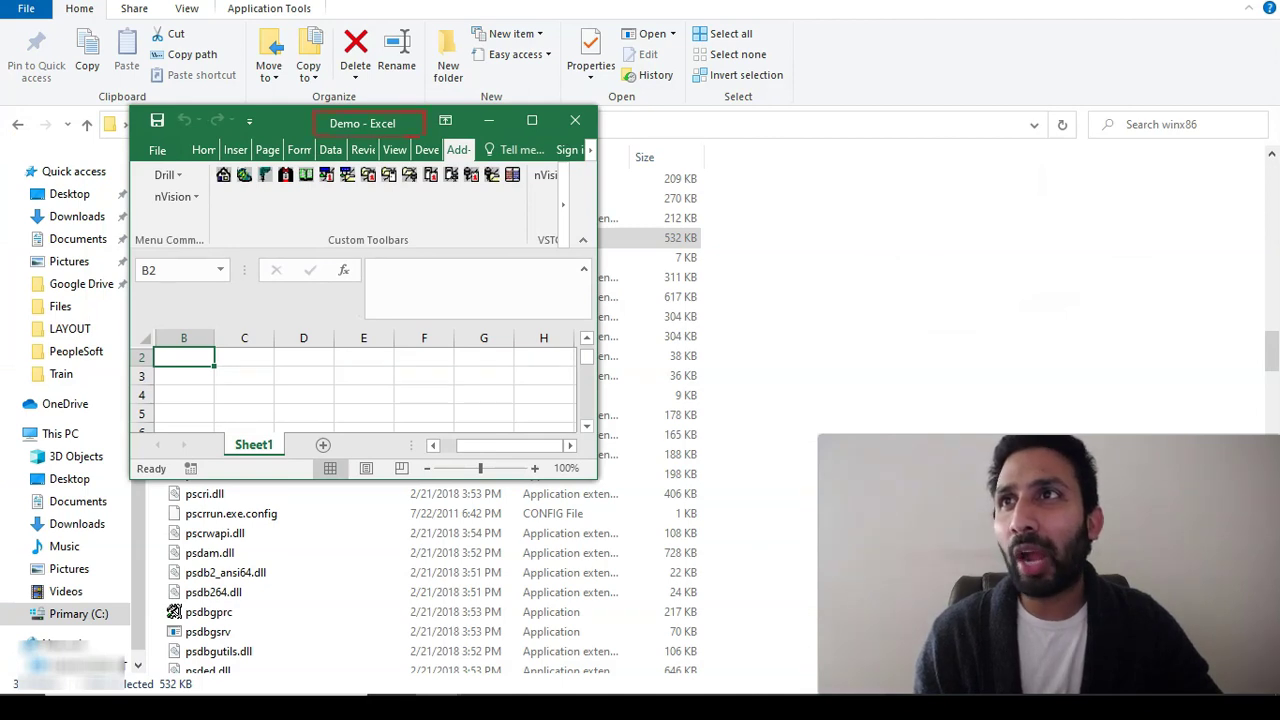
Step: Switch to the Demo workbook in Excel, maximize its window, and try out selections down column B and across row 2
left_click(532, 121)
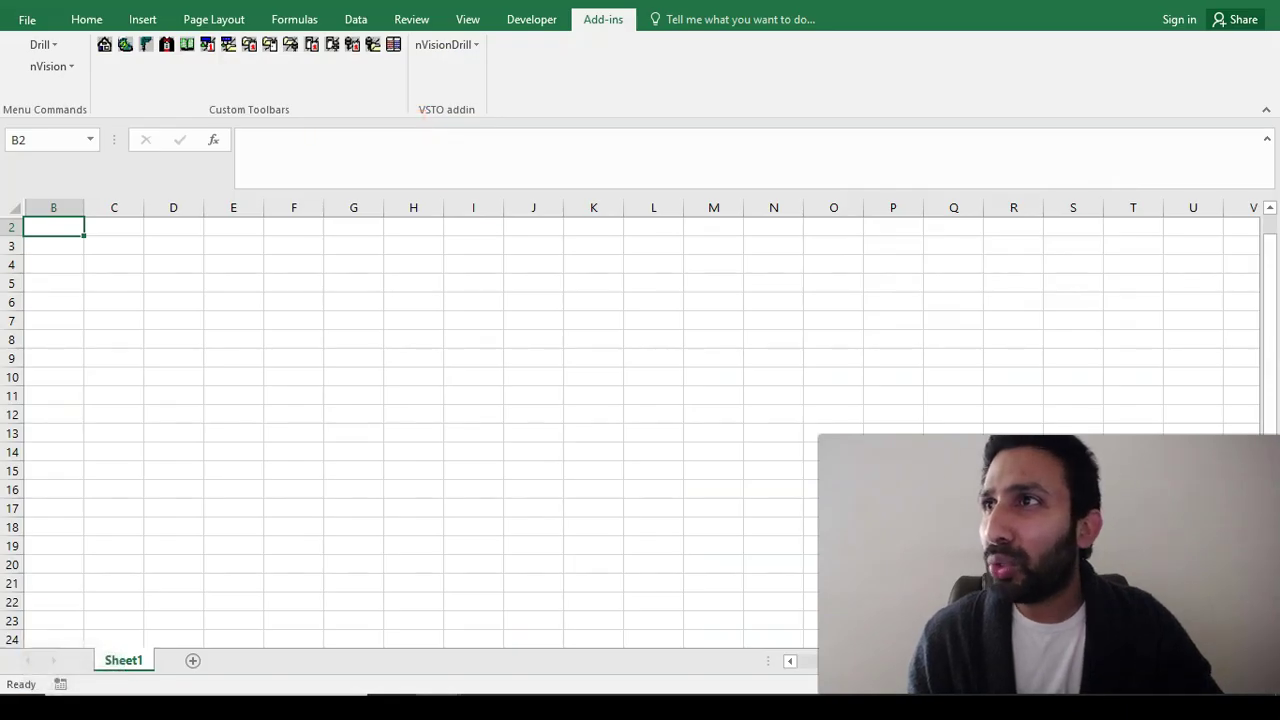
key("ctrl+shift+Down")
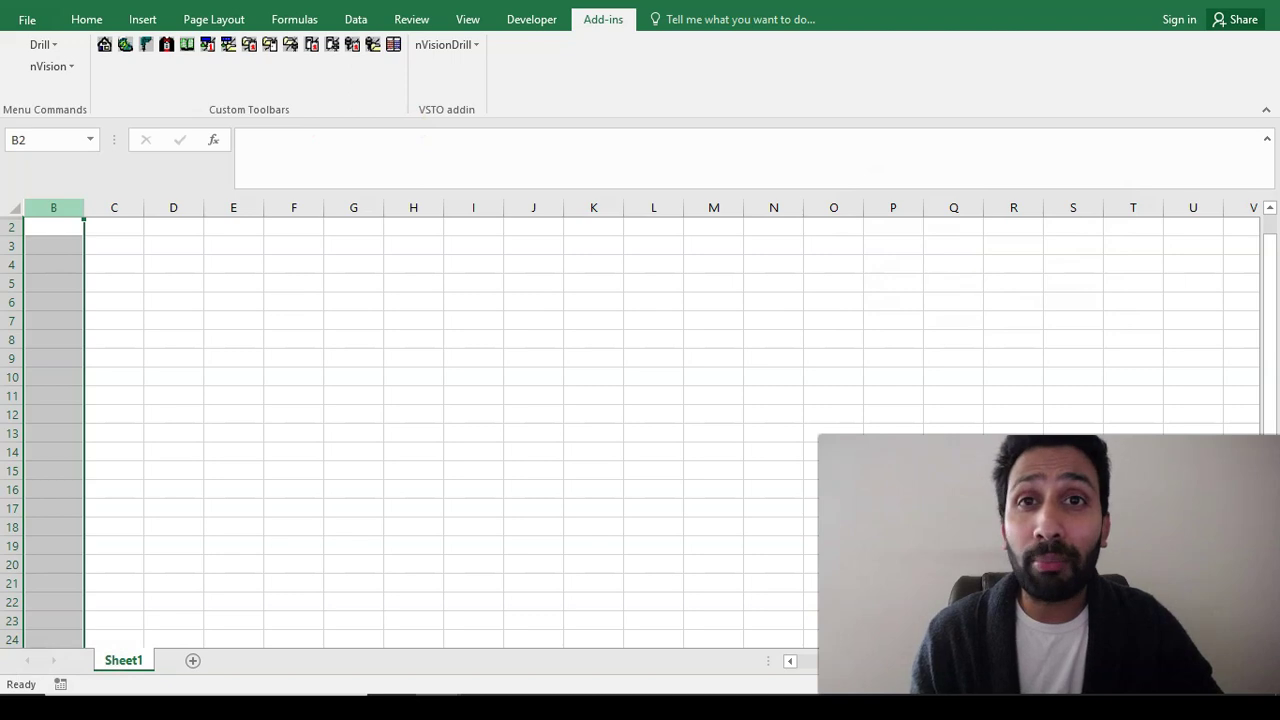
key("ctrl+shift+Up")
key("ctrl+shift+Right")
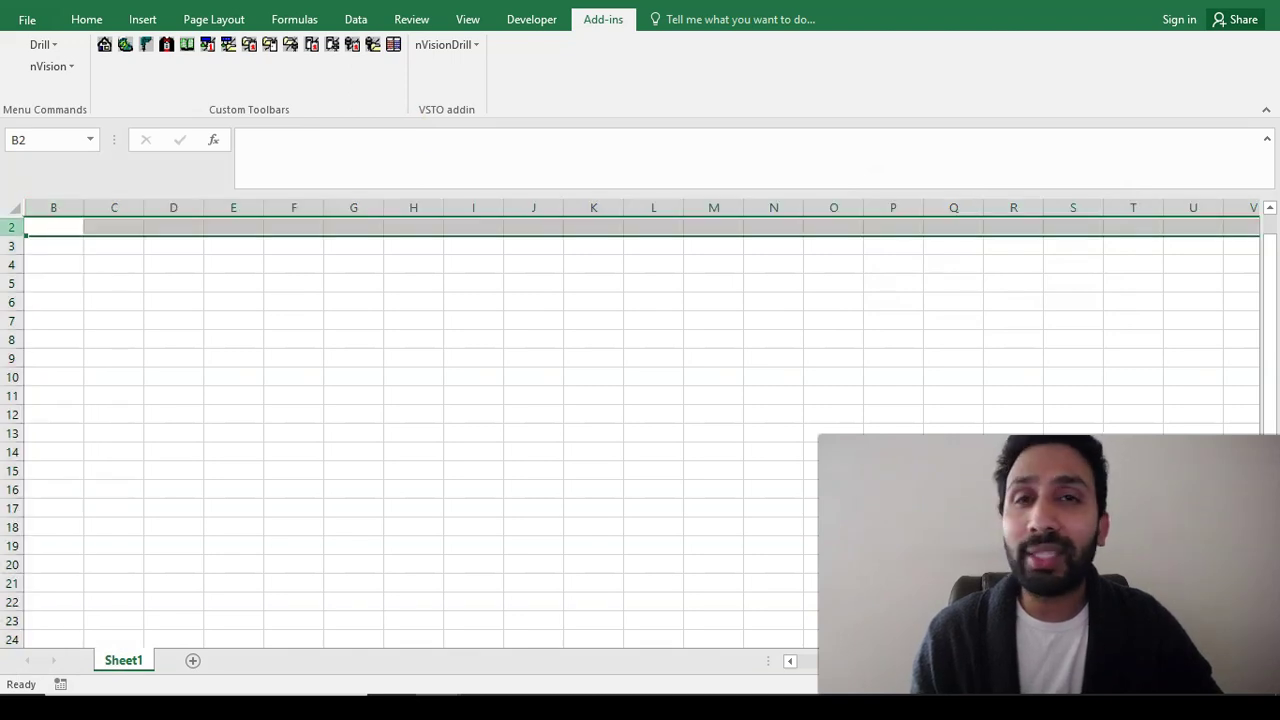
left_click(53, 208)
left_click(53, 265)
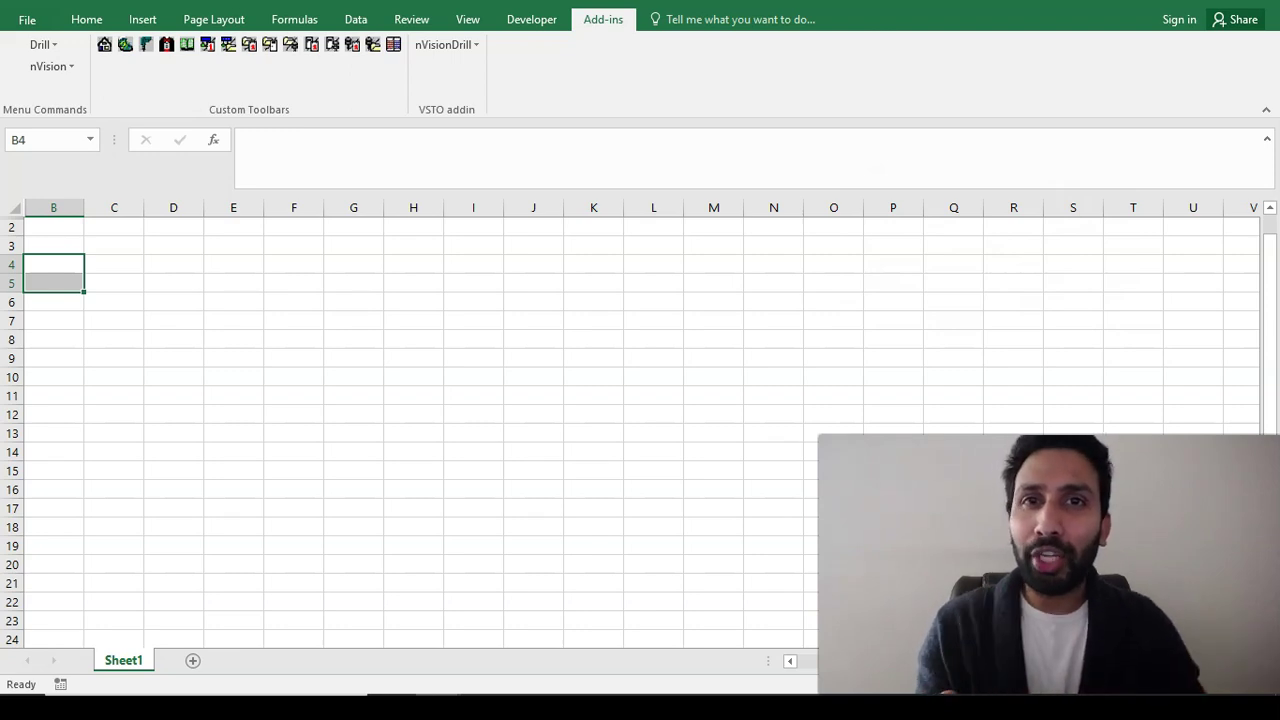
Step: Turn on Show Row and Column Criteria for content cells in the nVision options
left_click(50, 66)
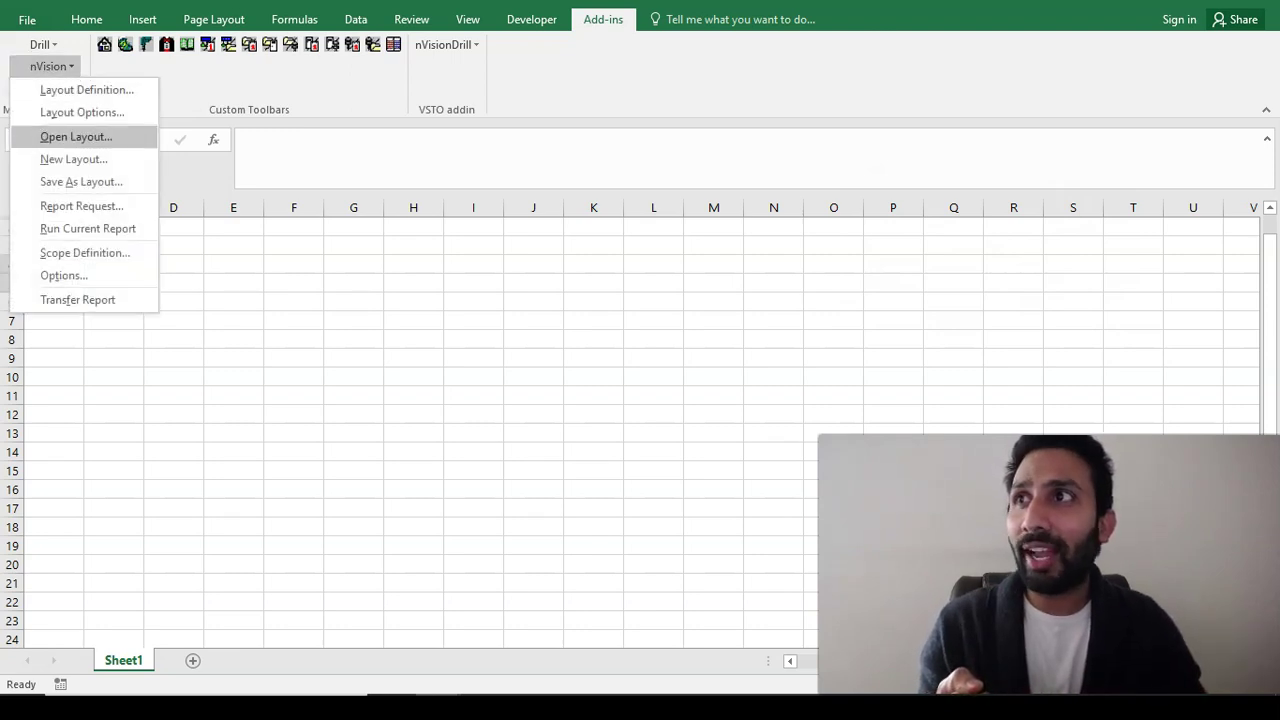
left_click(63, 275)
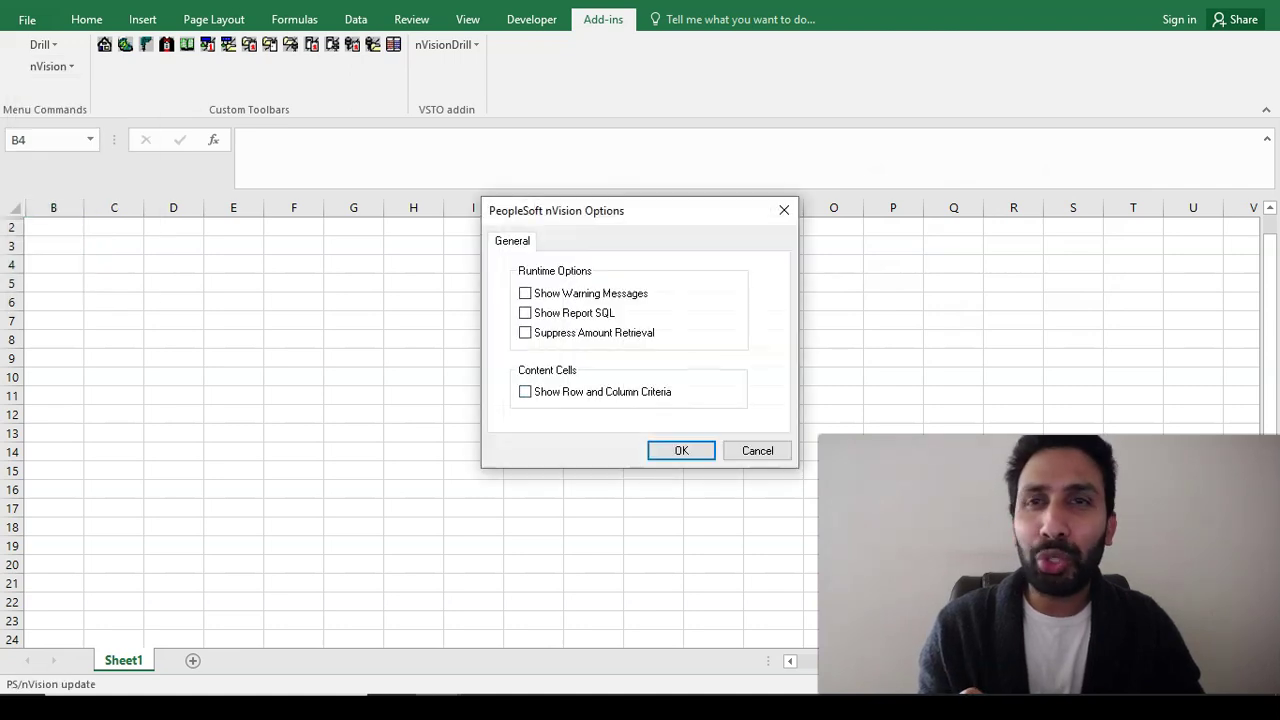
left_click(525, 391)
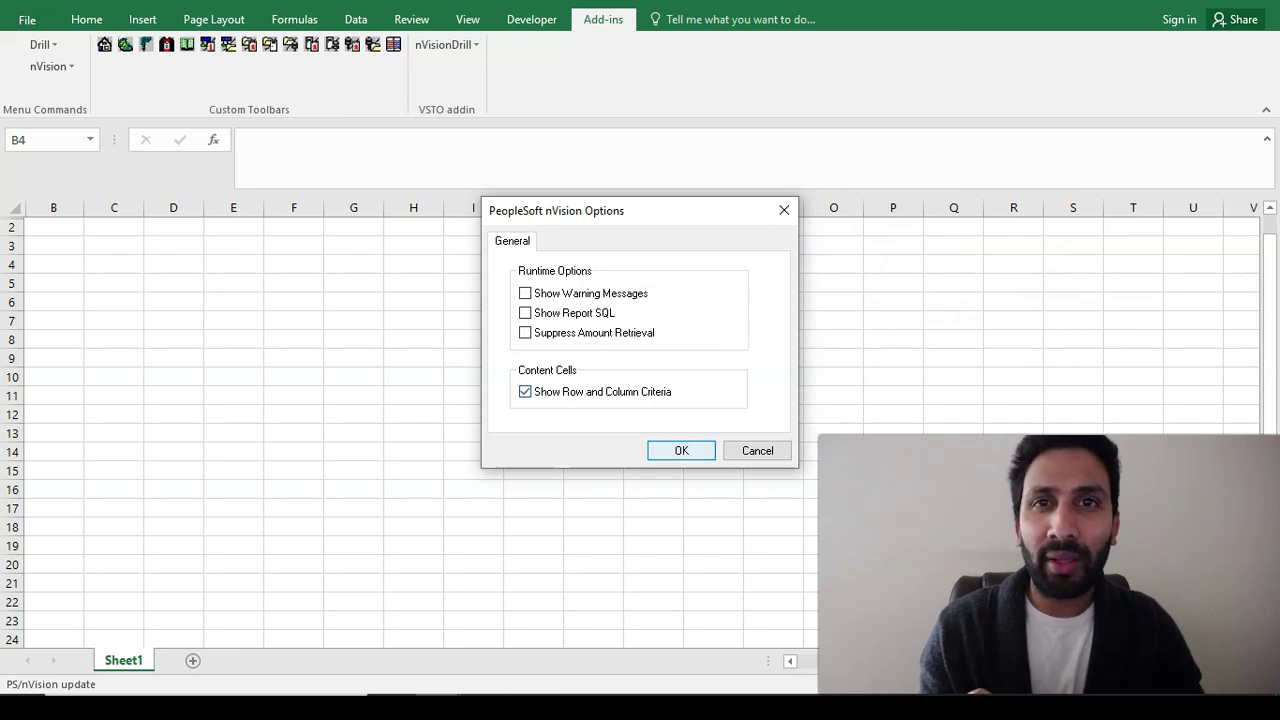
left_click(681, 450)
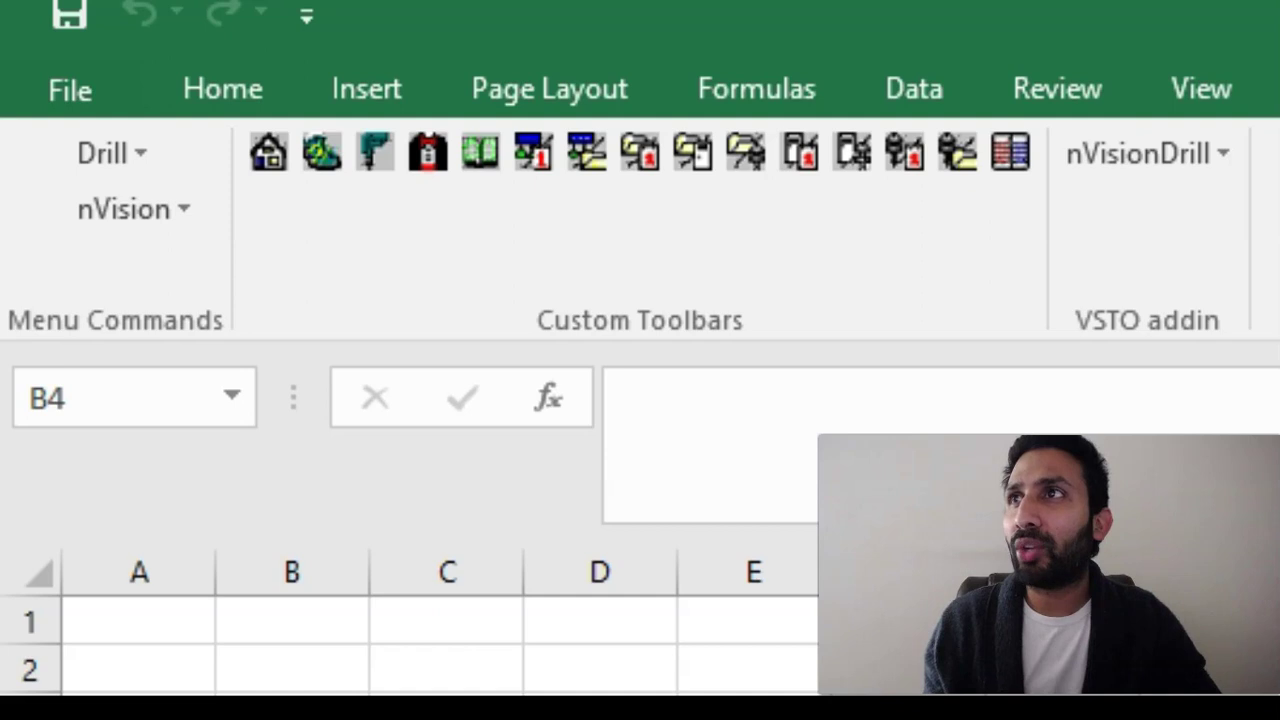
Step: Set the layout options' prompting Setid to SHARE and the effective date to 01/011900, keeping the sheet type as Matrix Layout
left_click(130, 209)
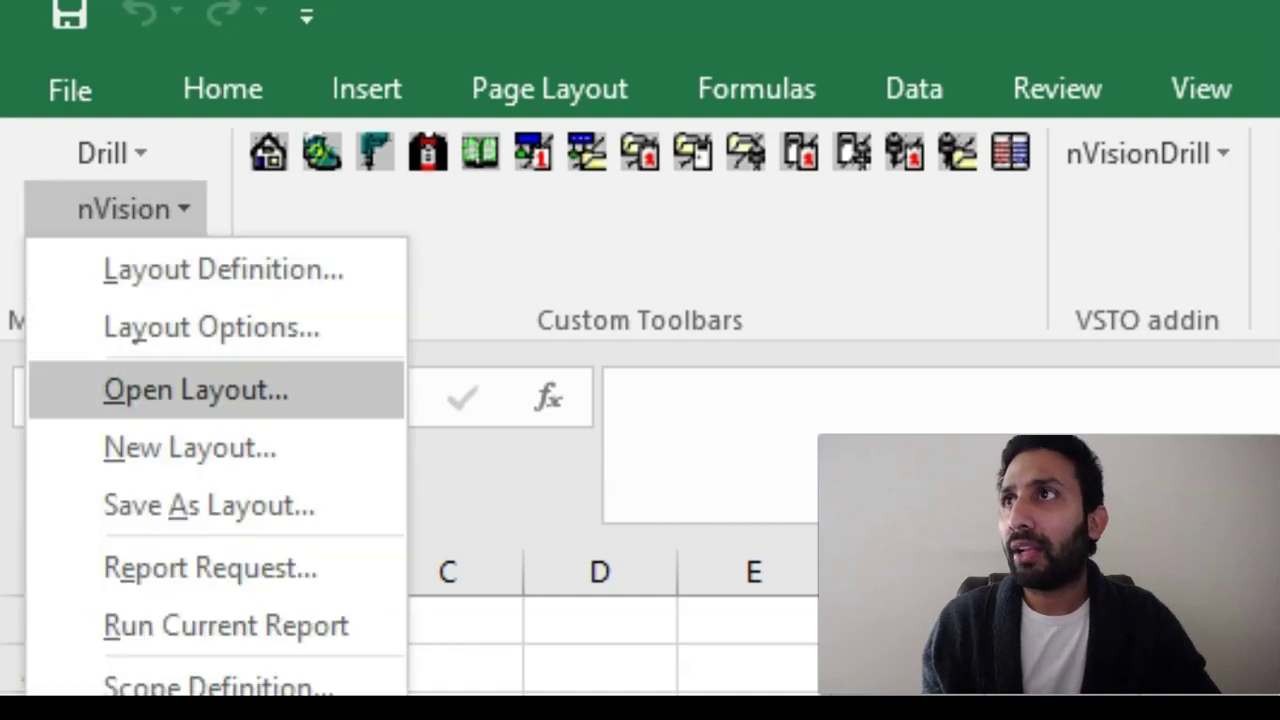
left_click(135, 335)
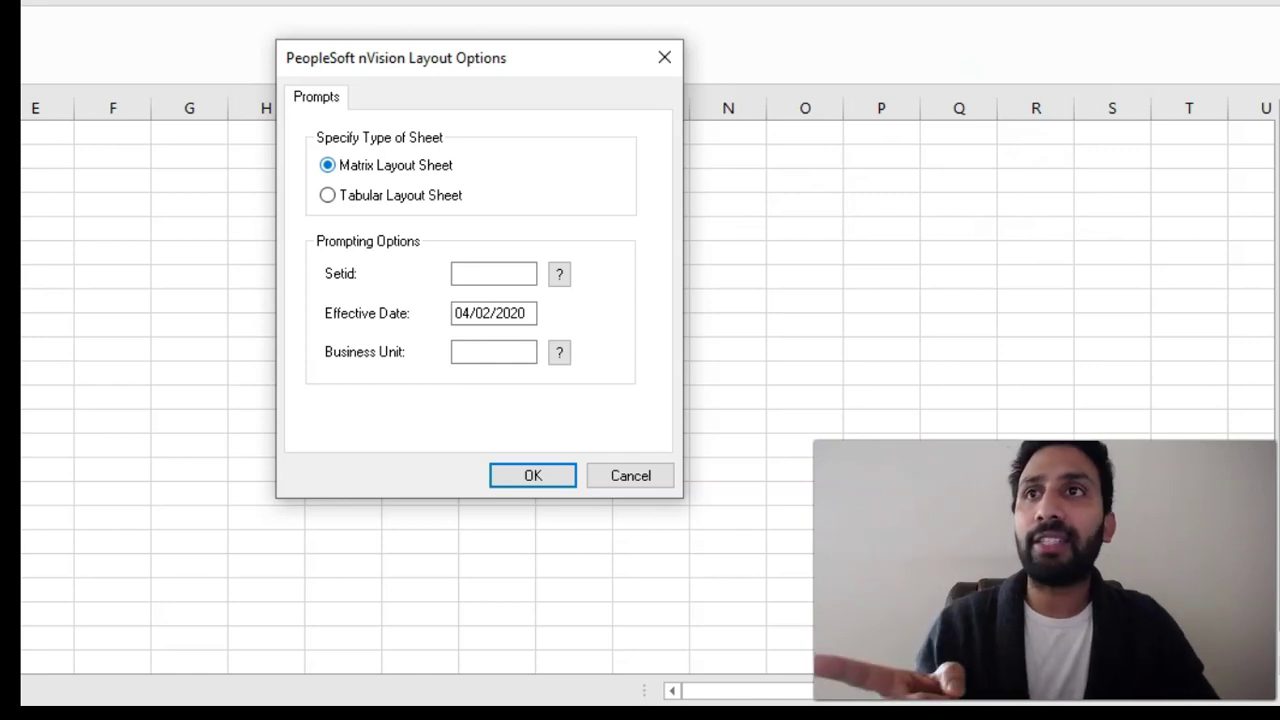
left_click(493, 274)
type("SHARE")
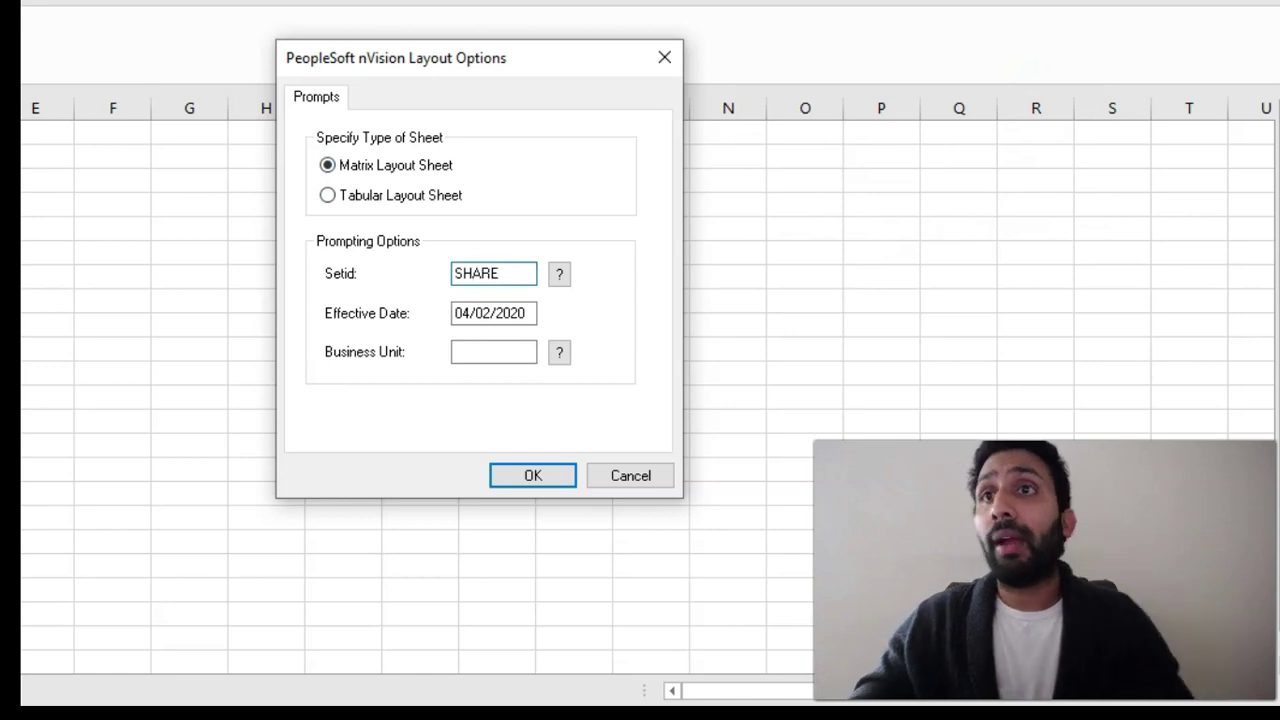
left_click_drag(527, 313, 453, 313)
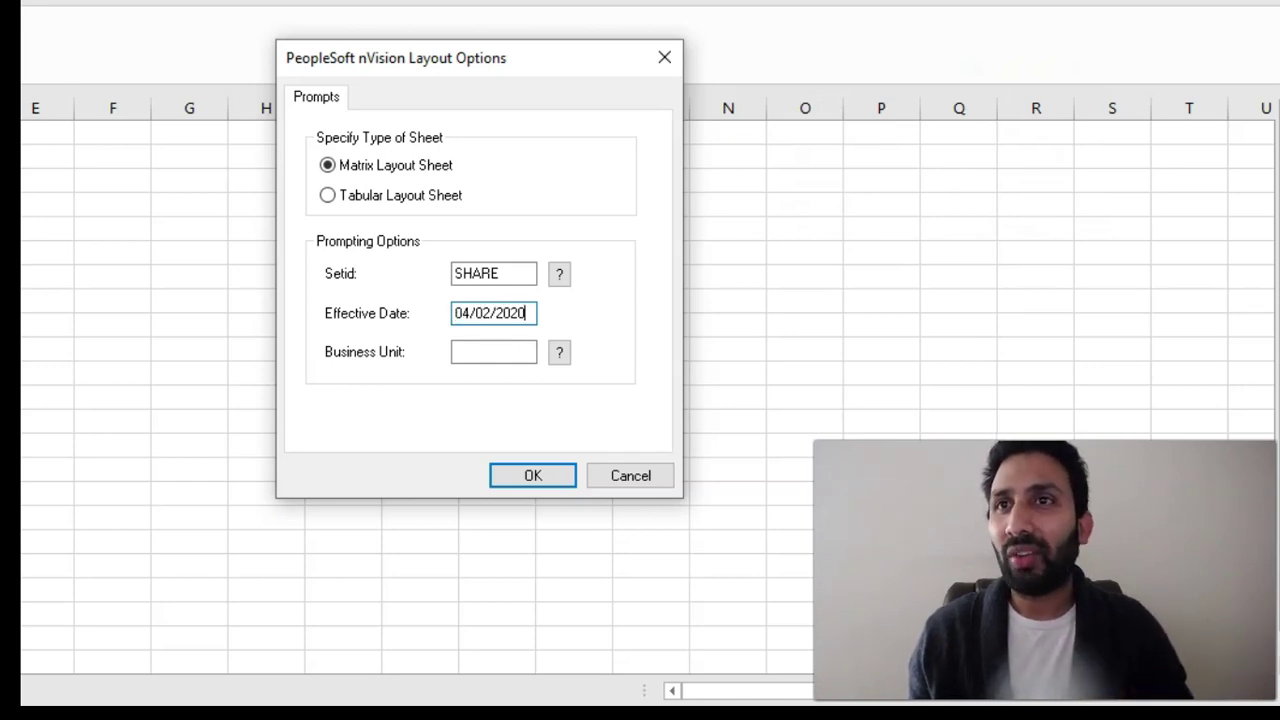
type("01/0119")
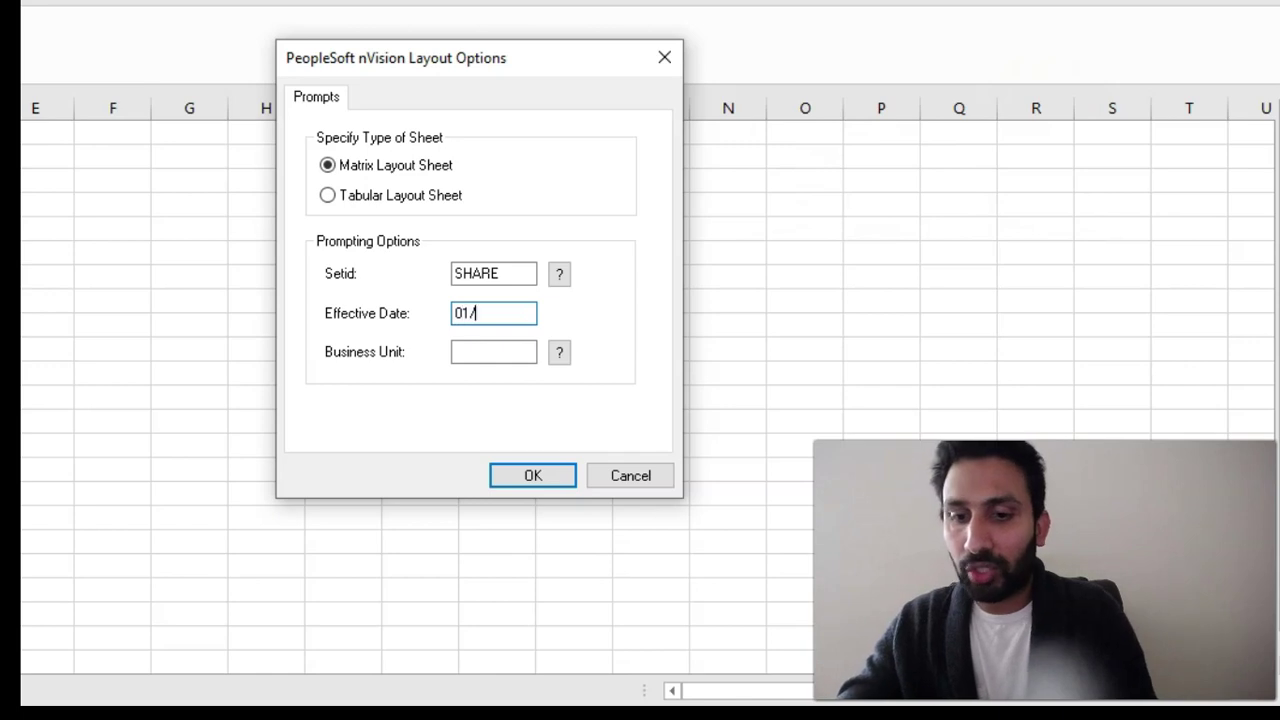
type("00")
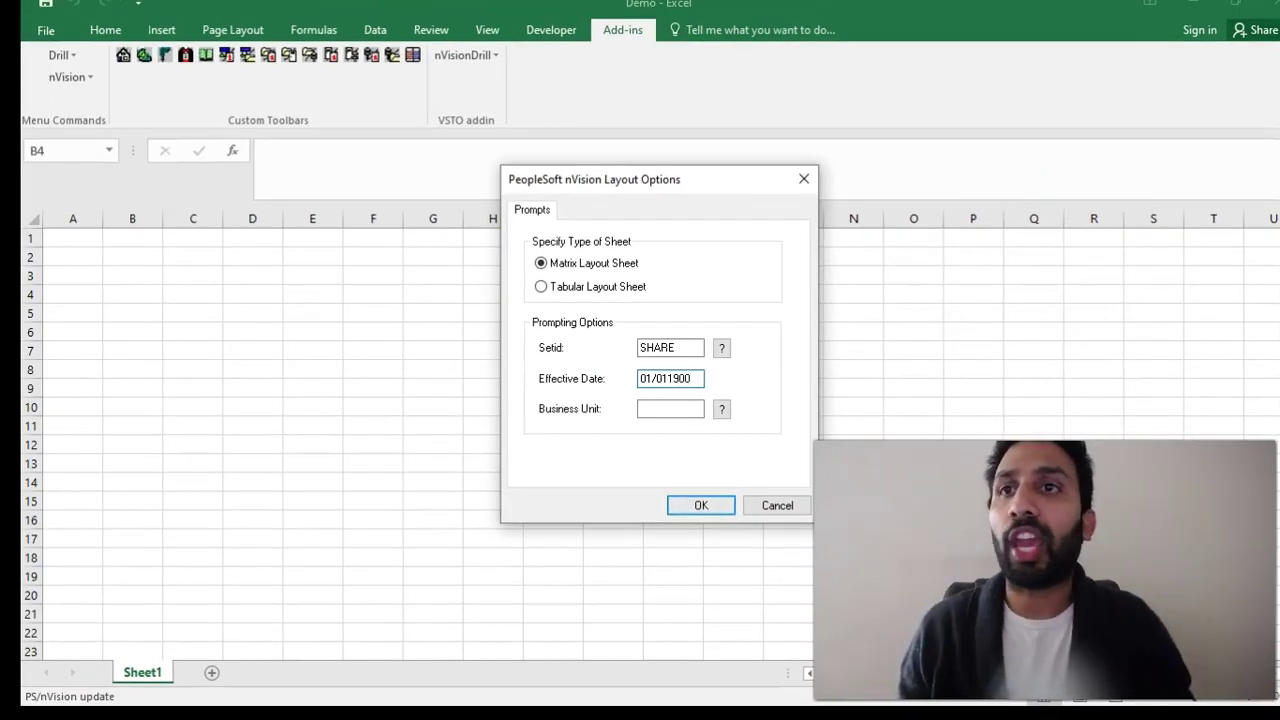
key("Return")
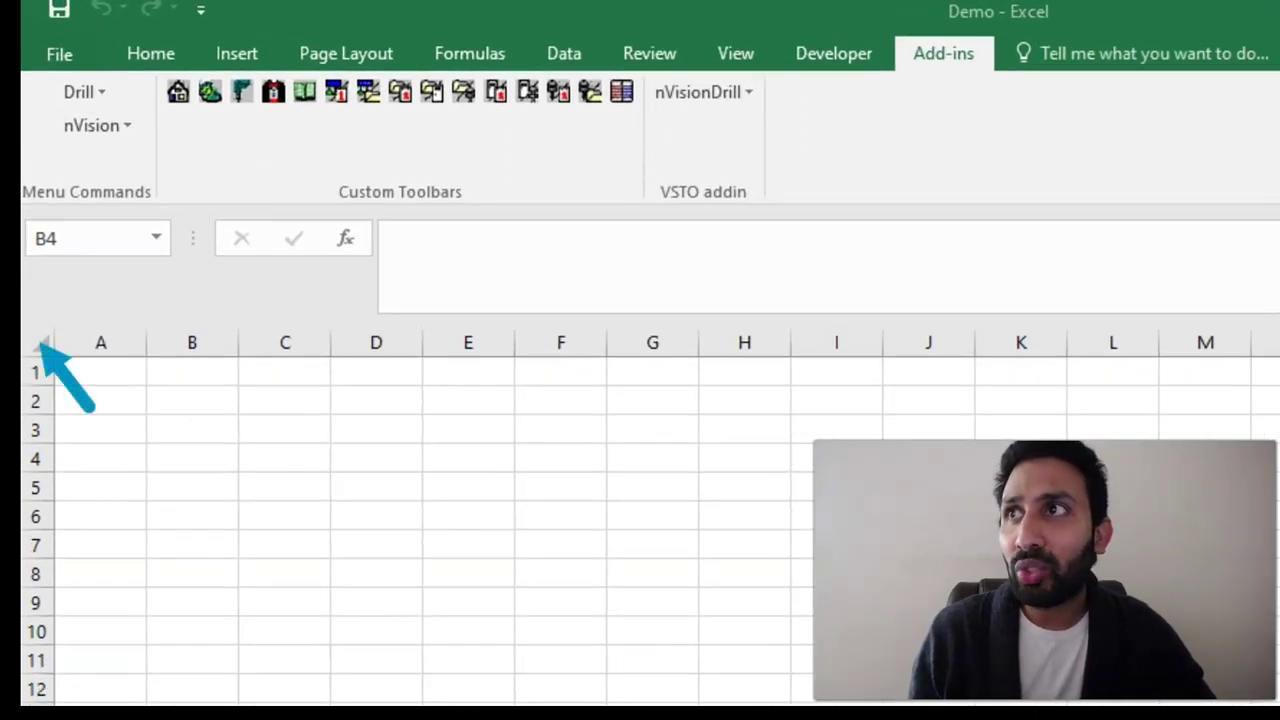
Step: Select the whole sheet and set the source type to Ledger in its nVision layout definition
left_click(40, 343)
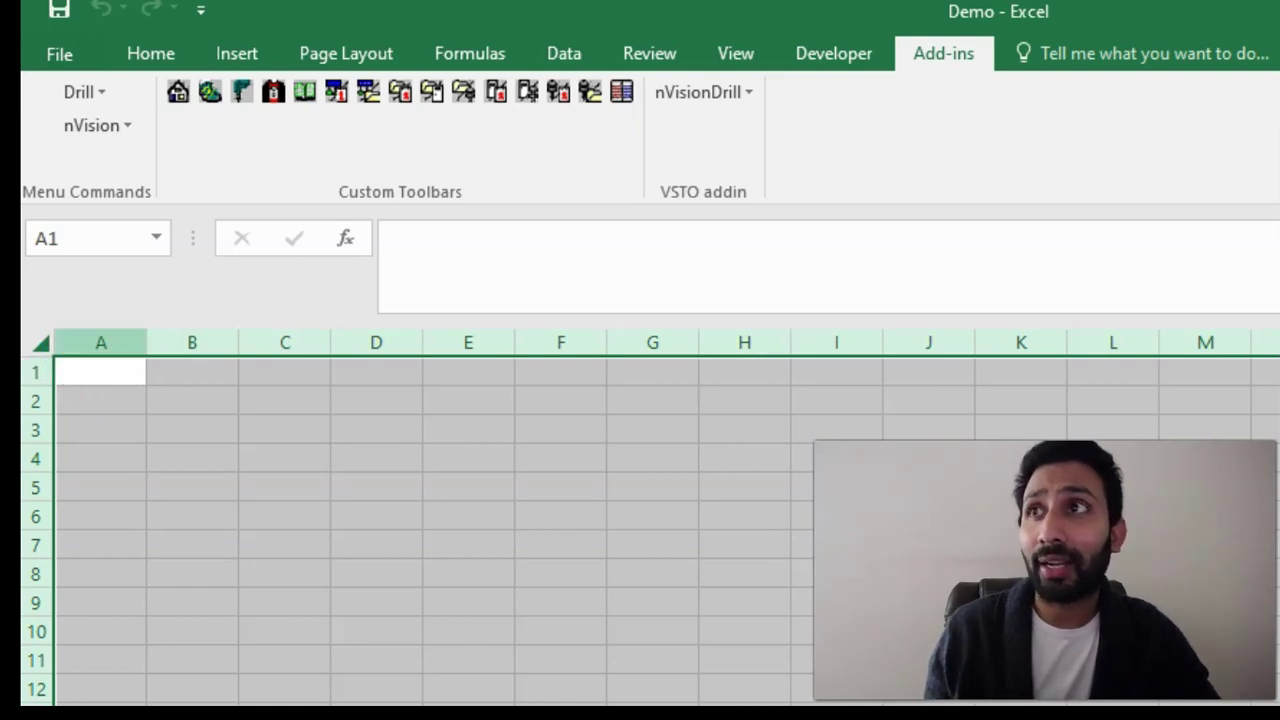
left_click(97, 125)
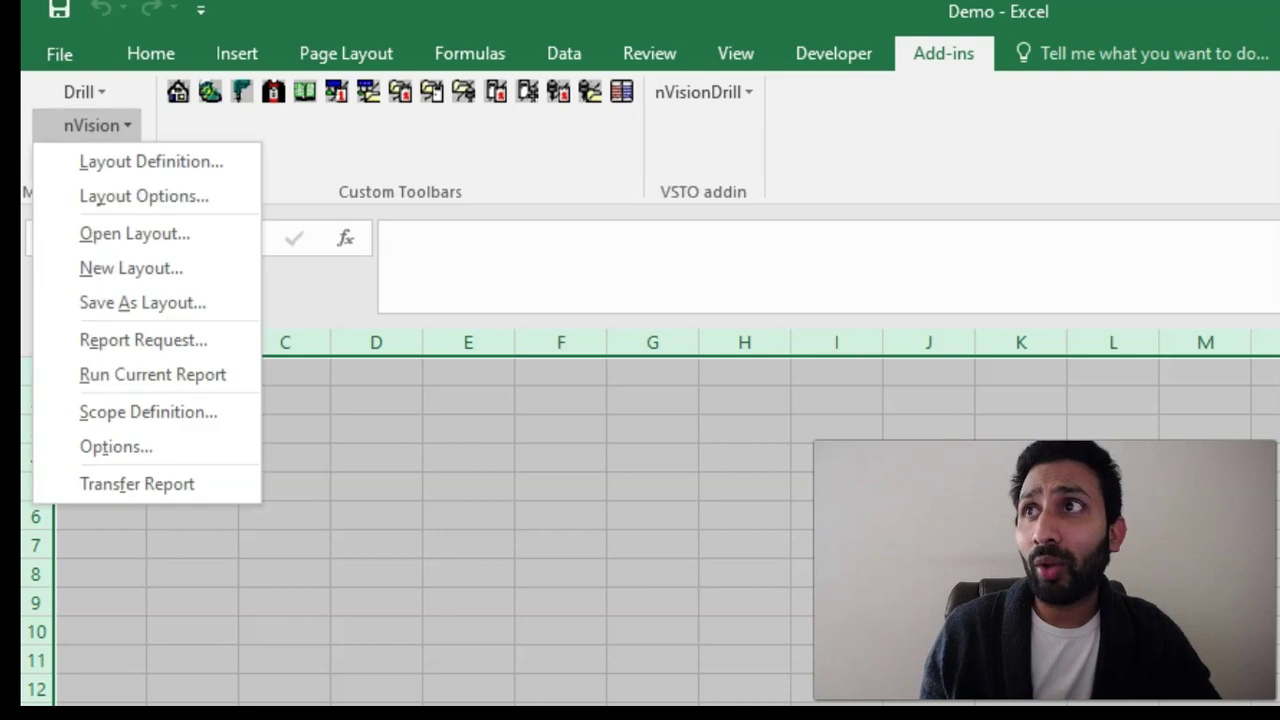
left_click(151, 161)
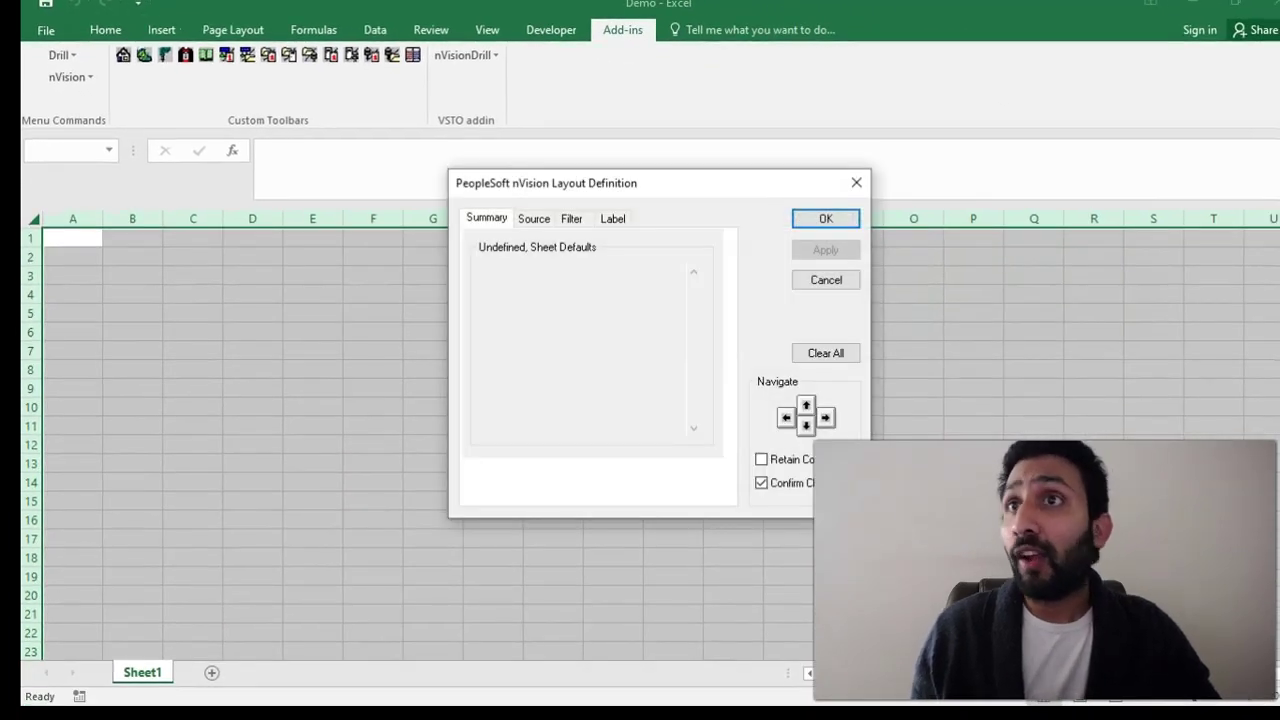
left_click(534, 219)
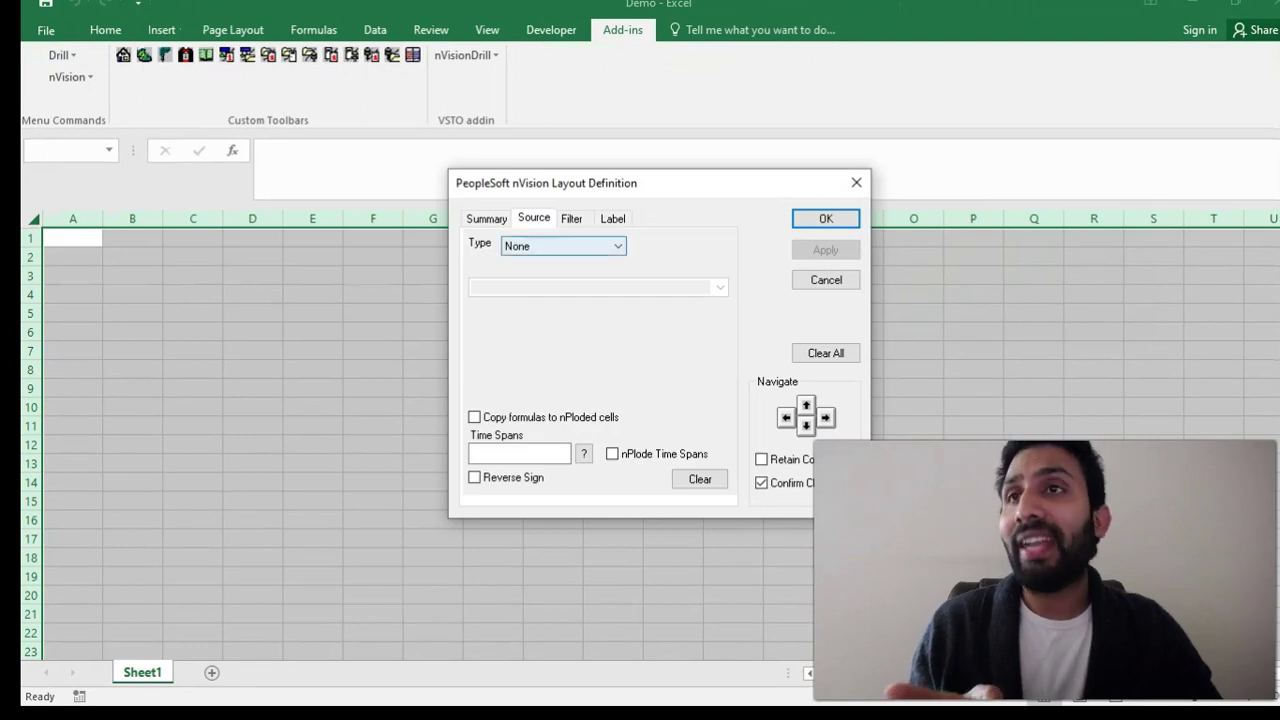
left_click(564, 246)
key("Return")
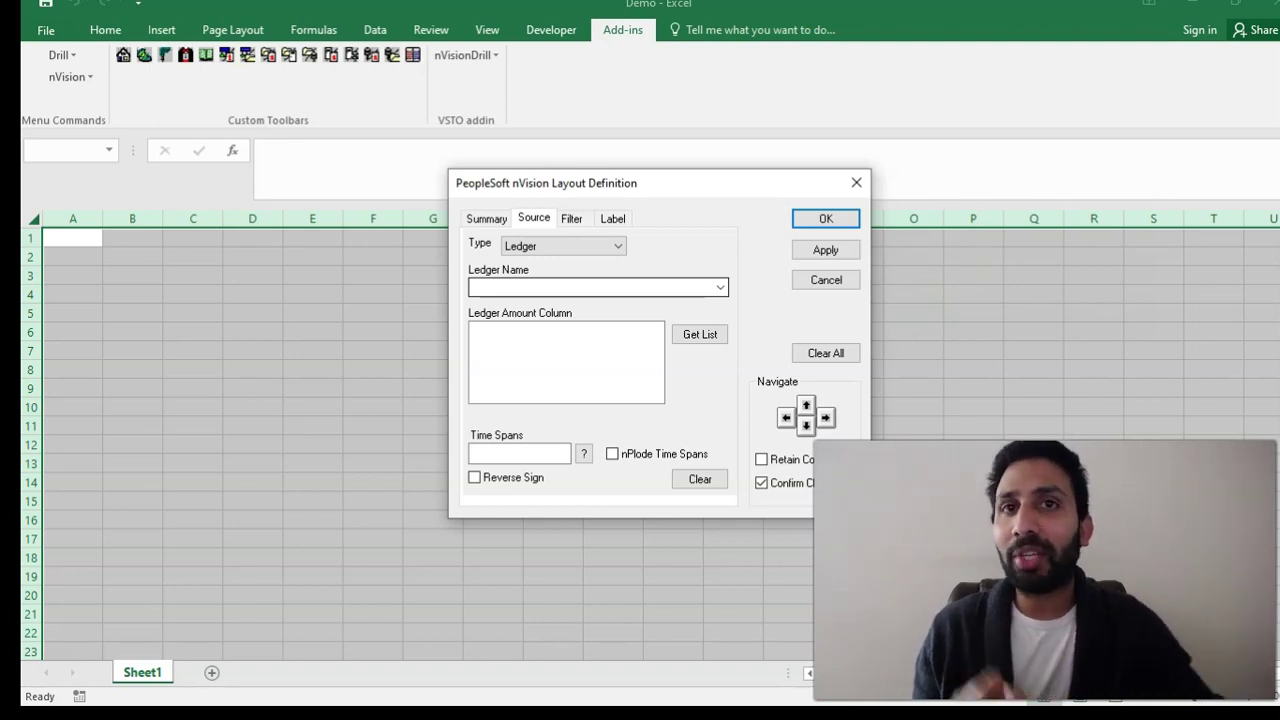
Step: Choose Local Currency Ledger [LOCAL] as the ledger name for the sheet's source
left_click(720, 288)
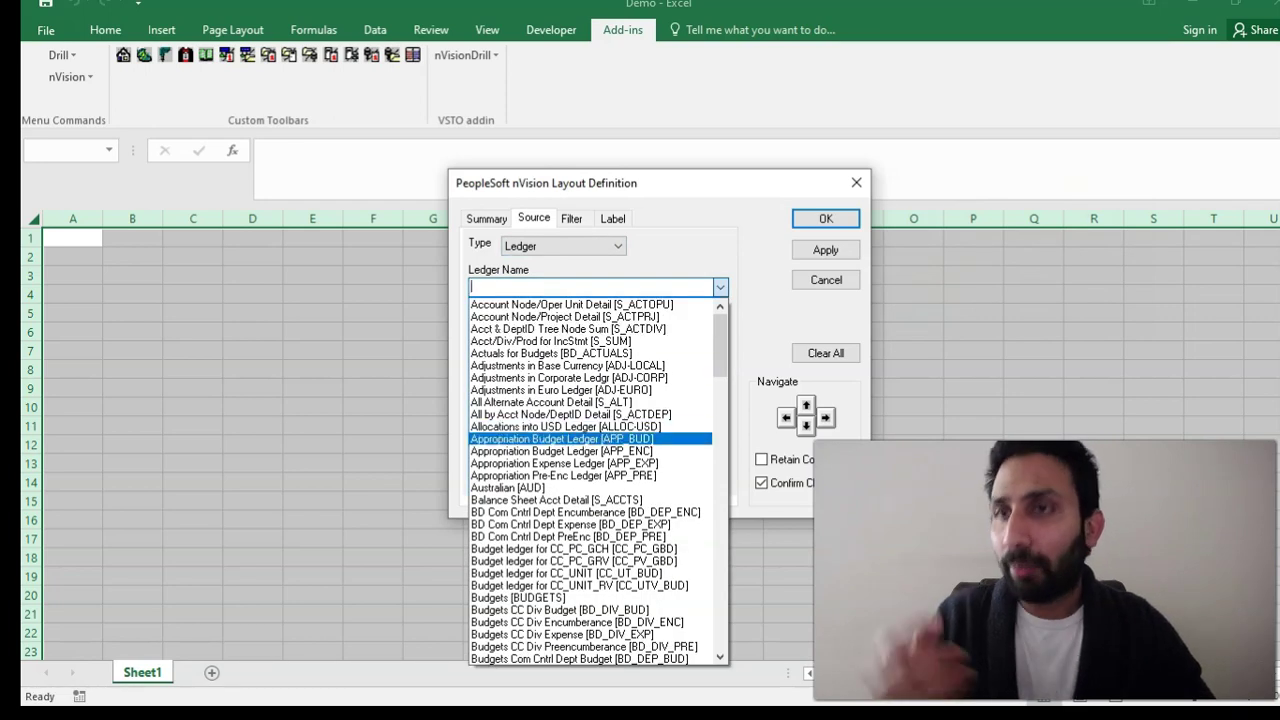
type("local")
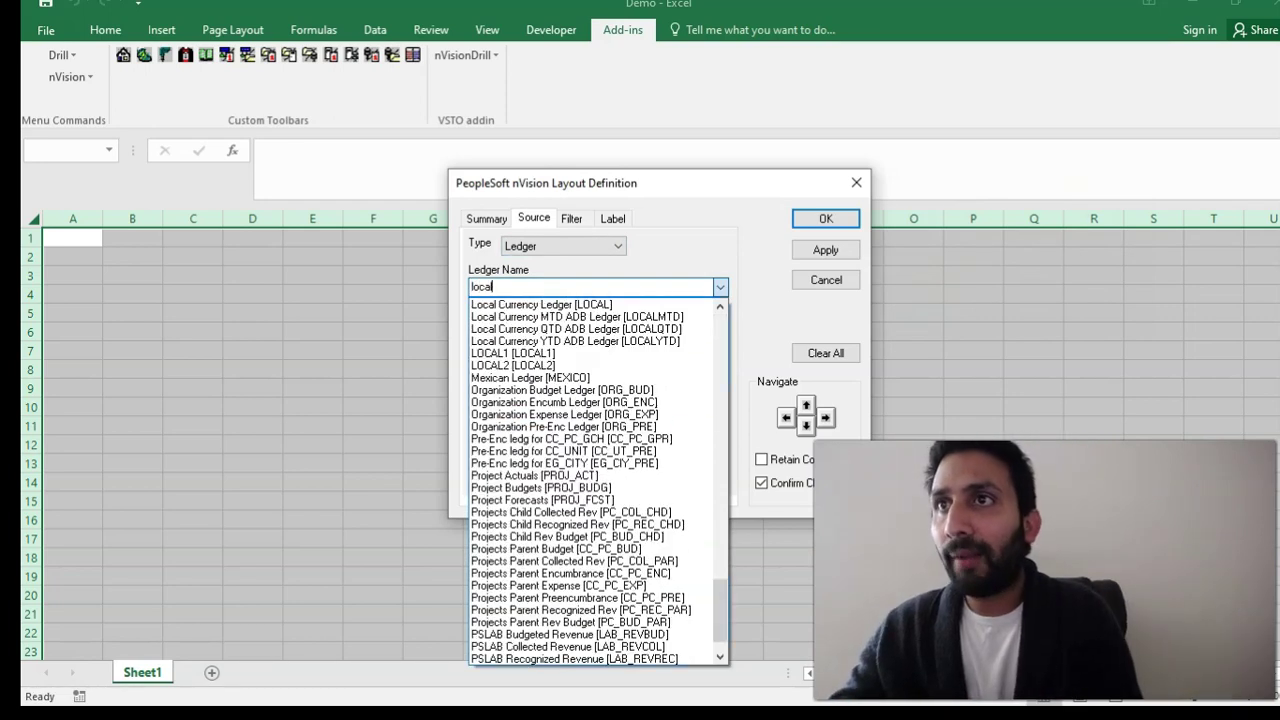
scroll(592, 305, "up", 1)
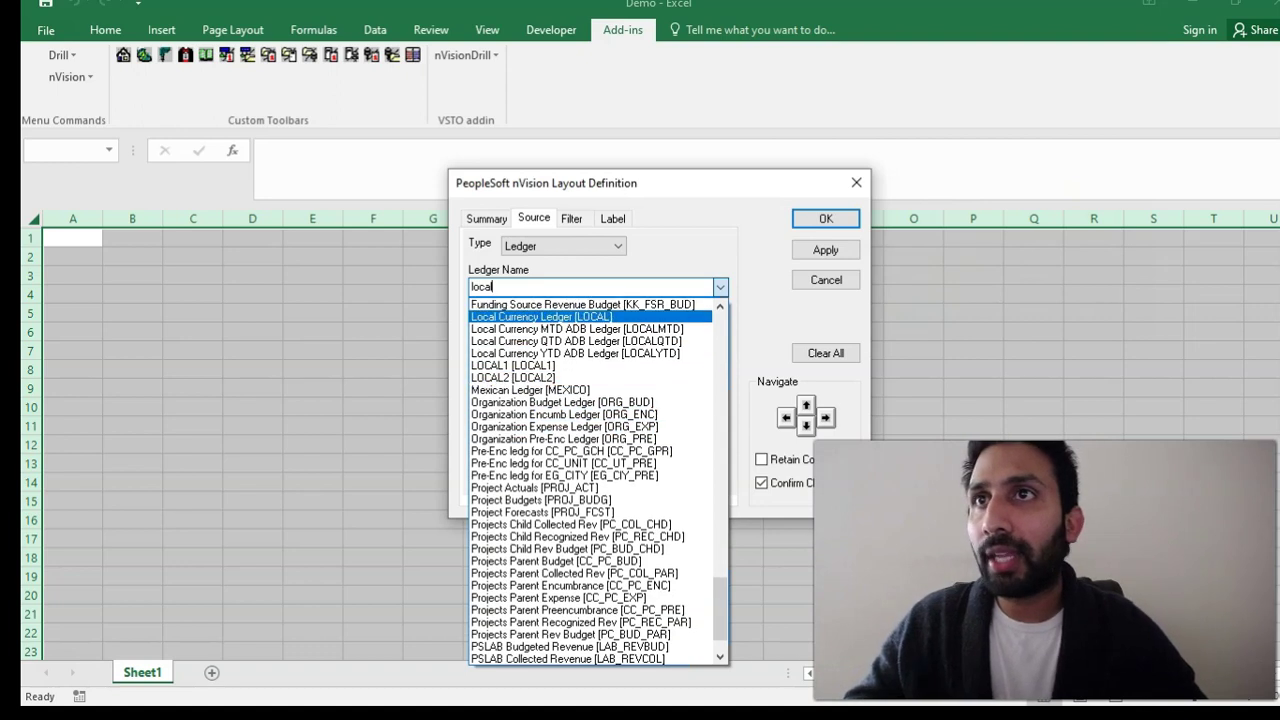
left_click(690, 329)
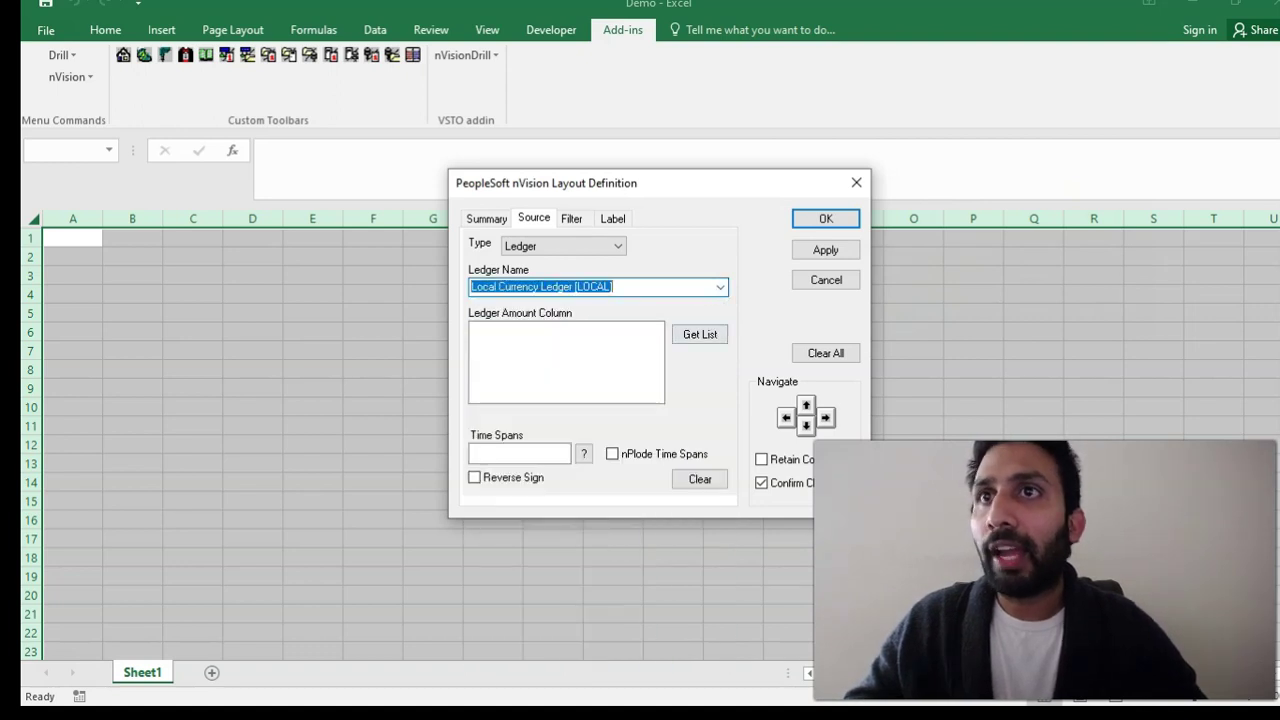
Step: Set the sheet's ledger amount column to Posted Total Amount and apply the source criteria
left_click(699, 334)
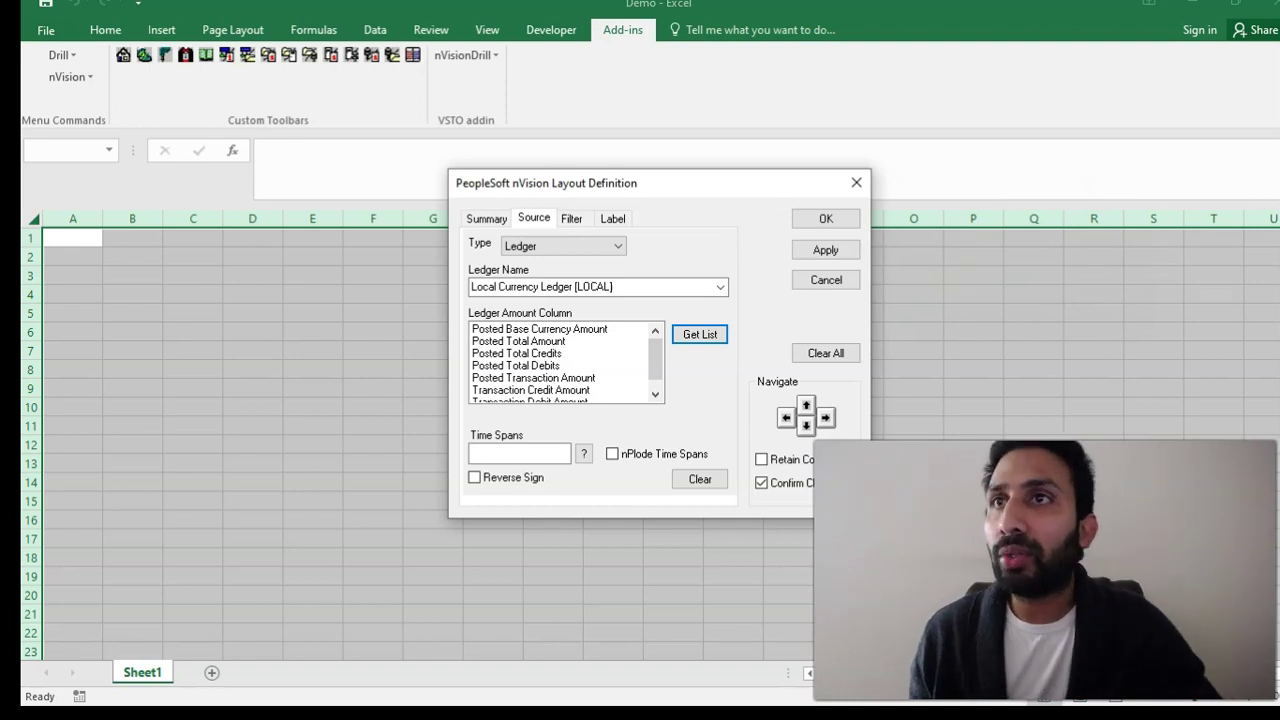
left_click(519, 341)
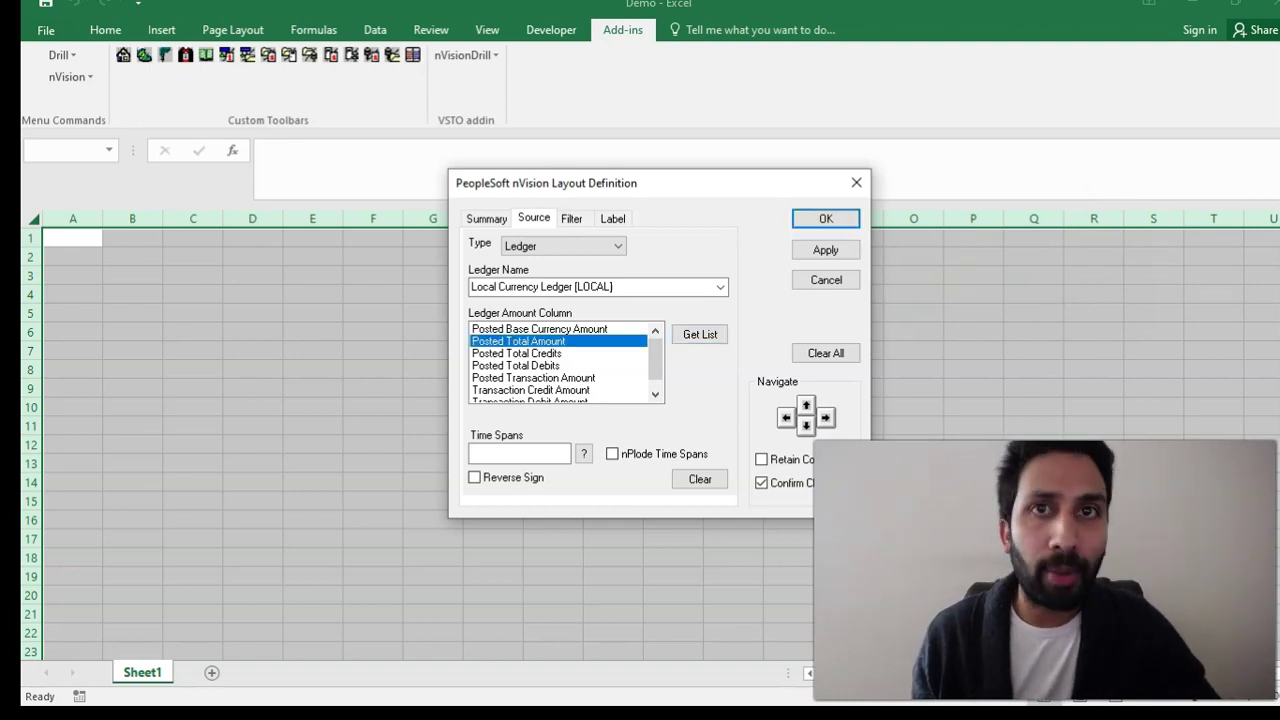
left_click(826, 250)
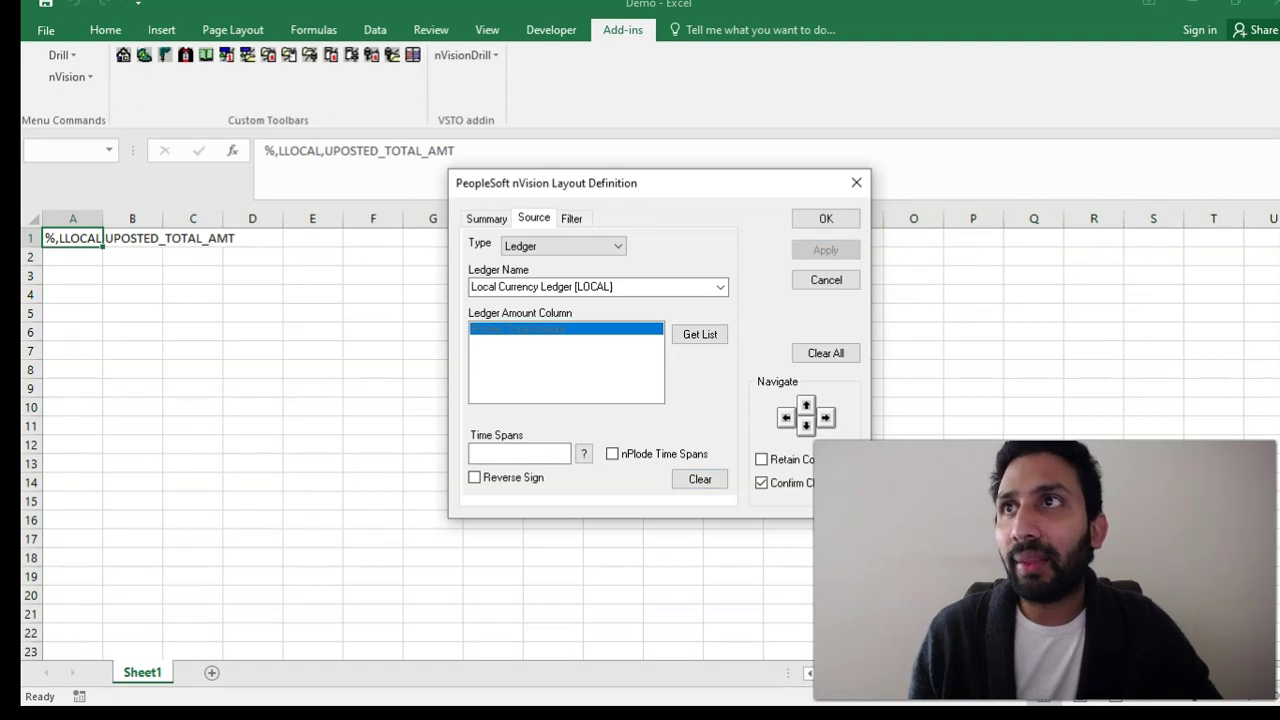
Step: Examine the nVision criteria string stored in cell A1
left_click(400, 151)
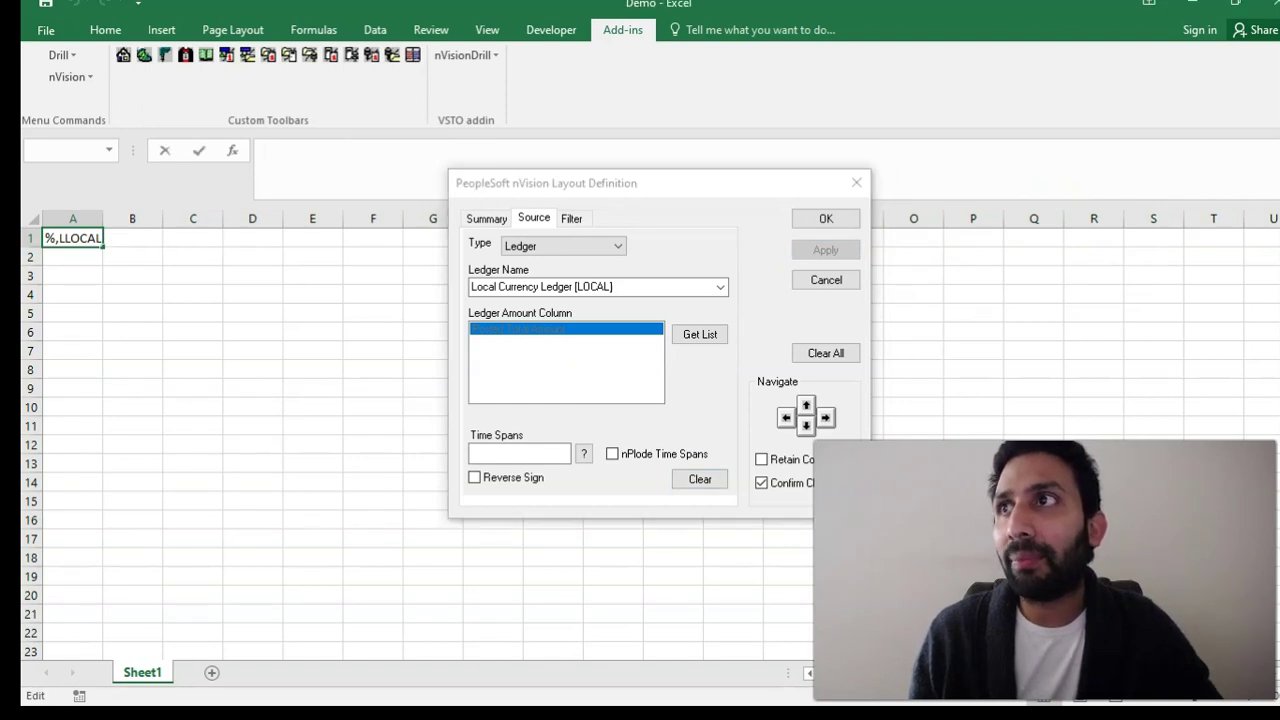
double_click(59, 238)
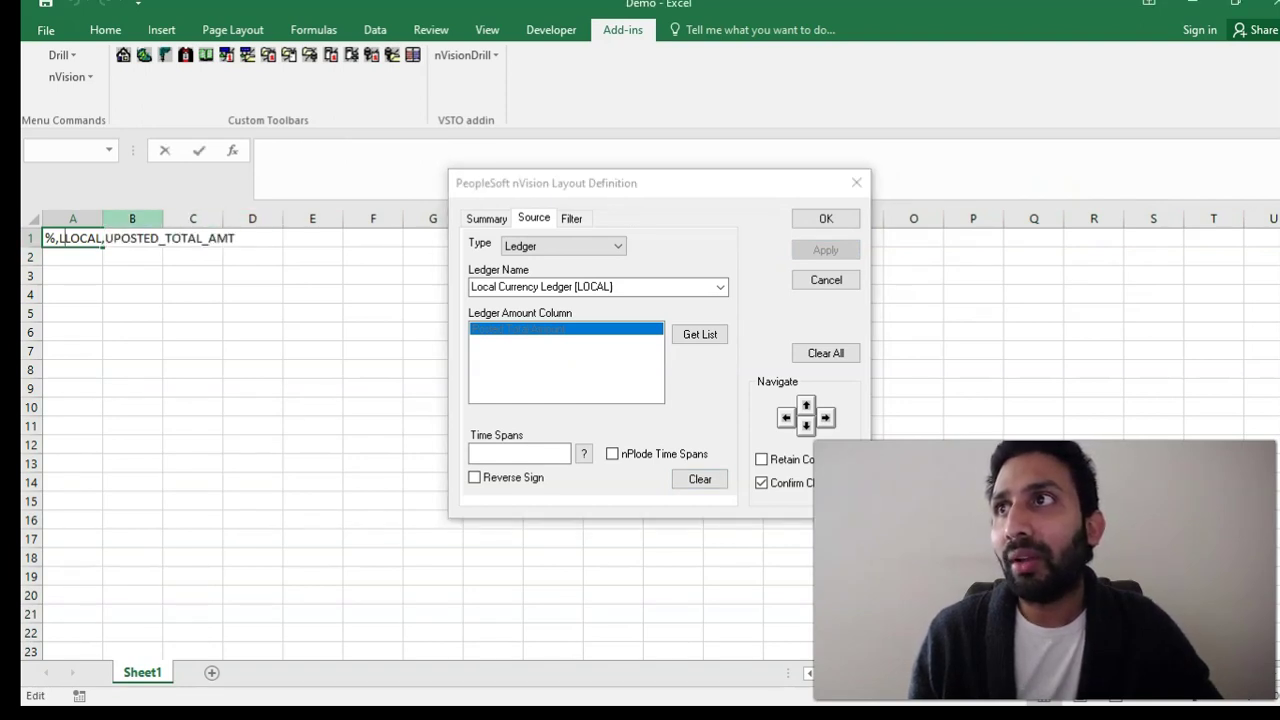
left_click(80, 276)
left_click(76, 238)
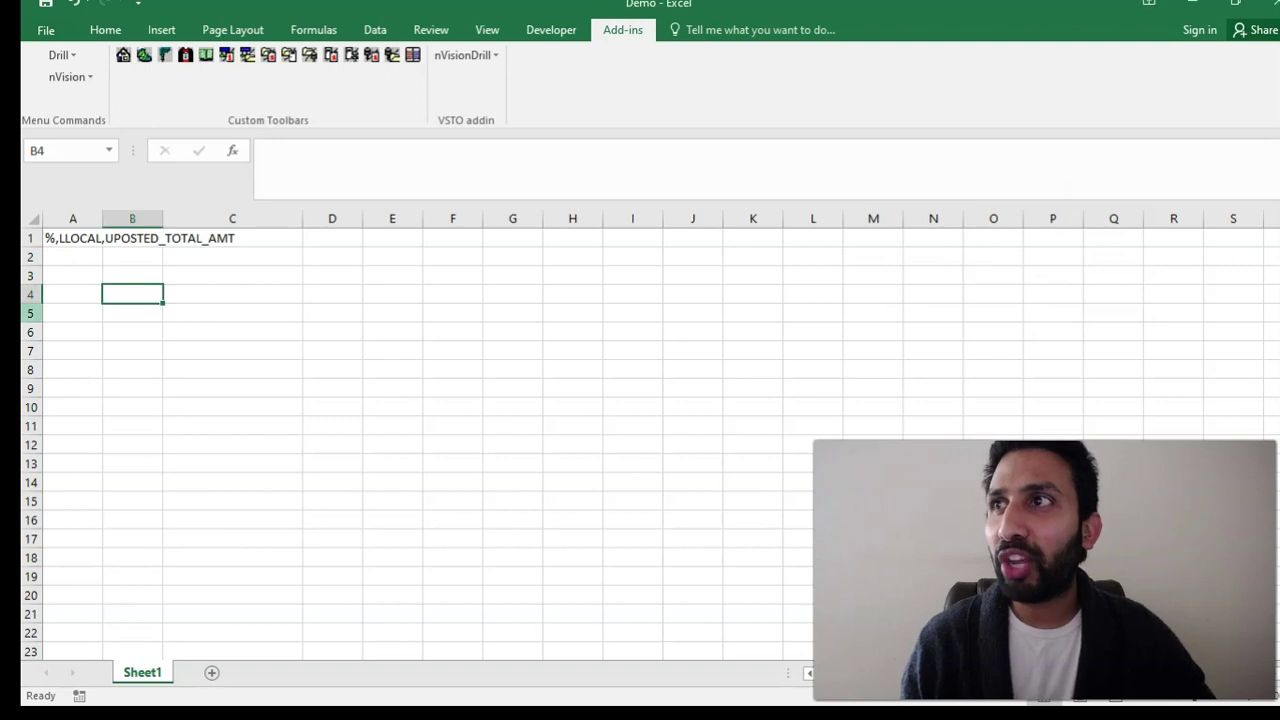
Step: Open the nVision layout definition for row 5 and start adding a filter criterion
left_click(38, 314)
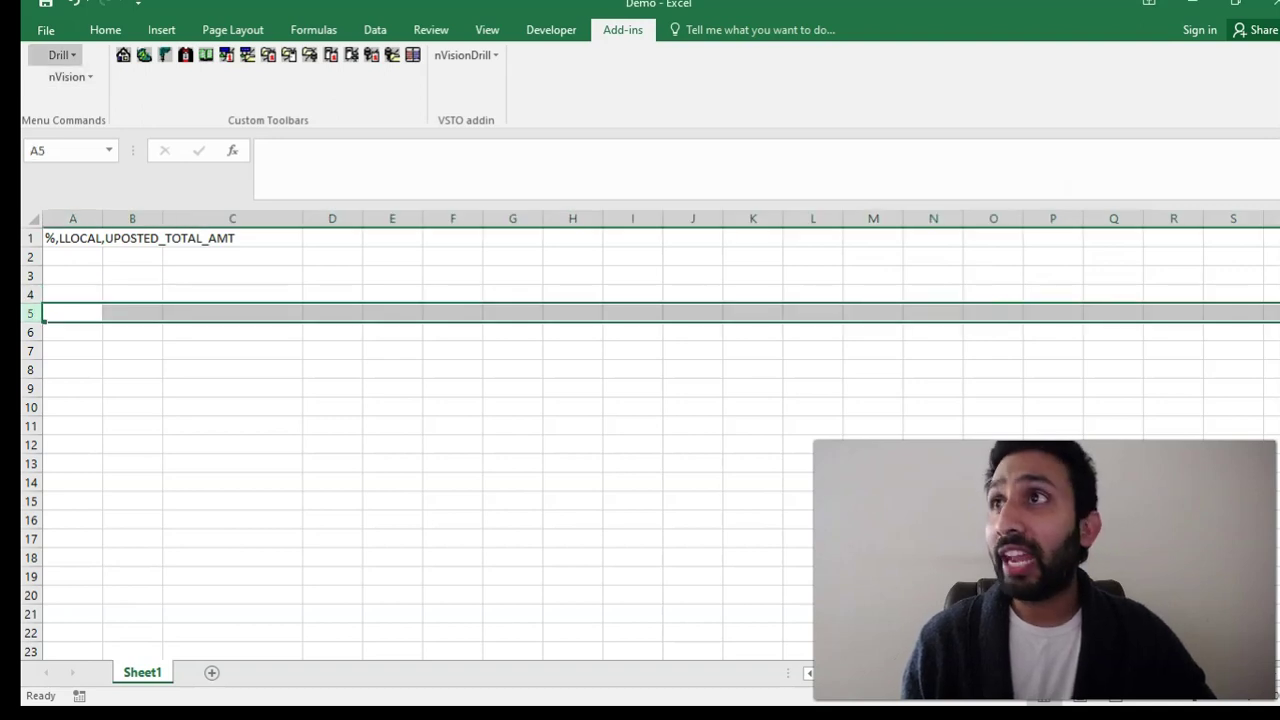
left_click(68, 77)
left_click(105, 100)
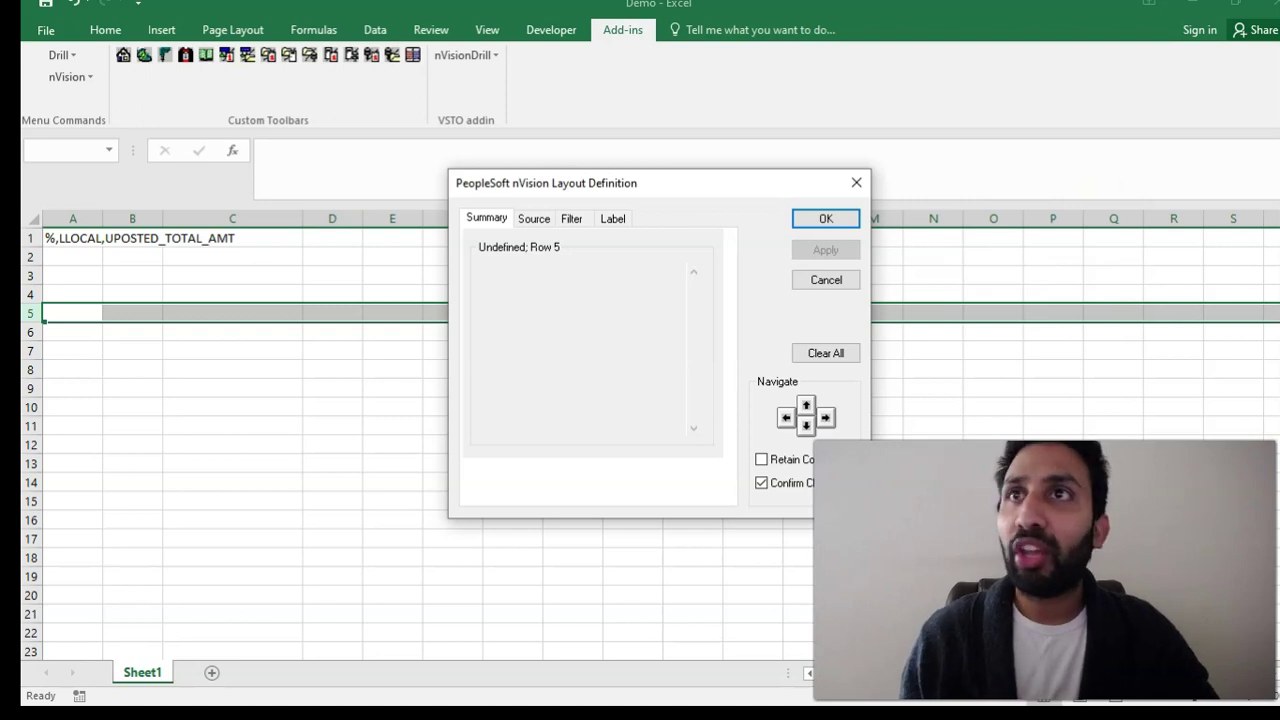
left_click(572, 219)
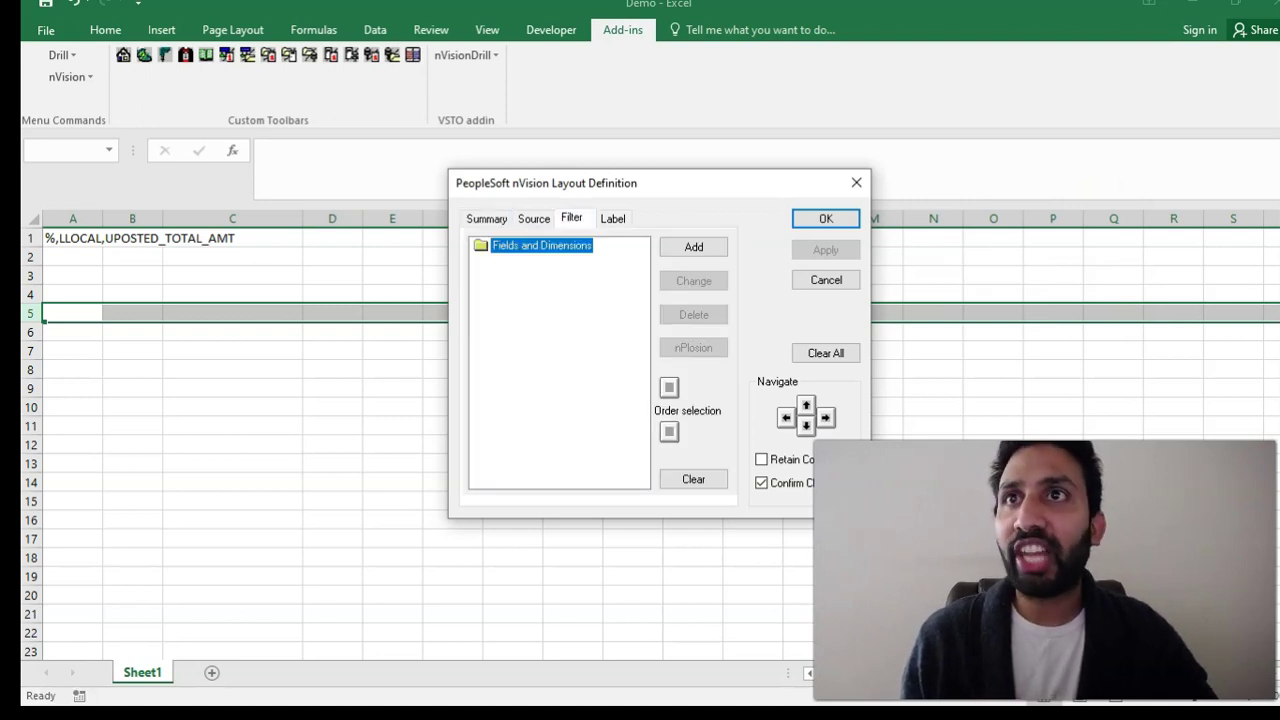
left_click(694, 247)
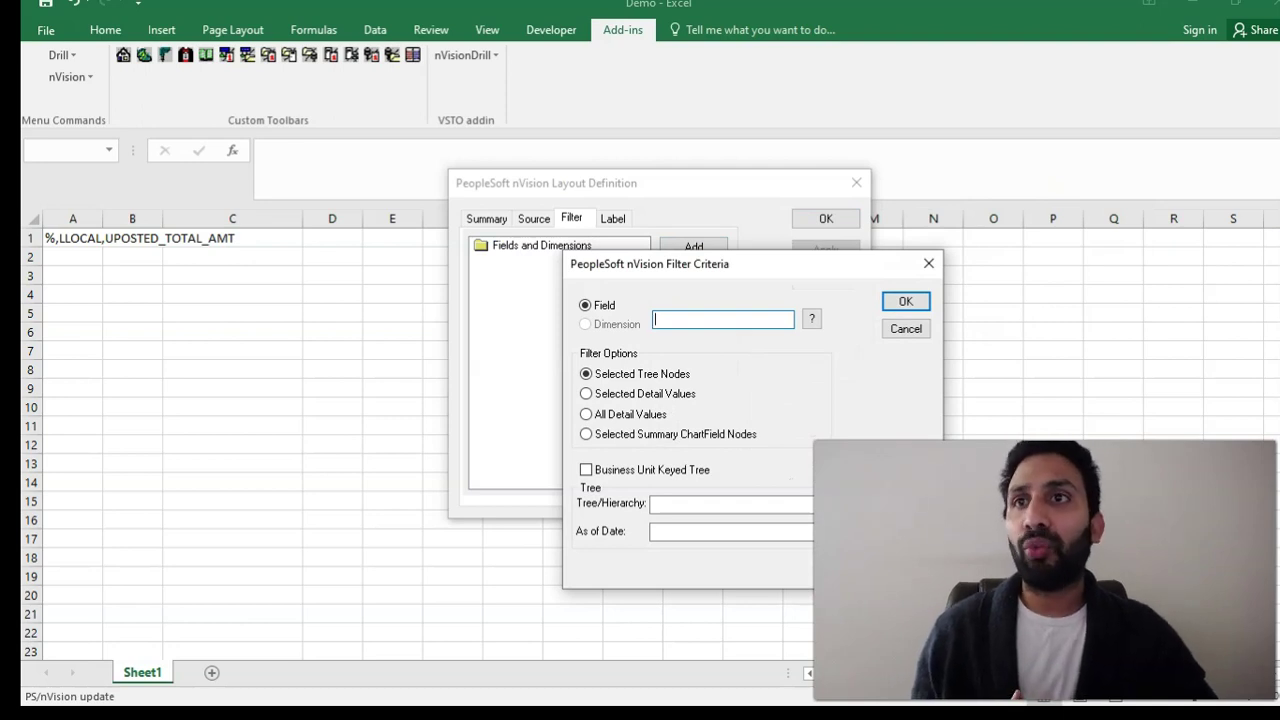
Step: Define row 5's filter criterion with field ACCOUNT and tree ACCTROLLUP, using selected tree nodes
left_click(731, 505)
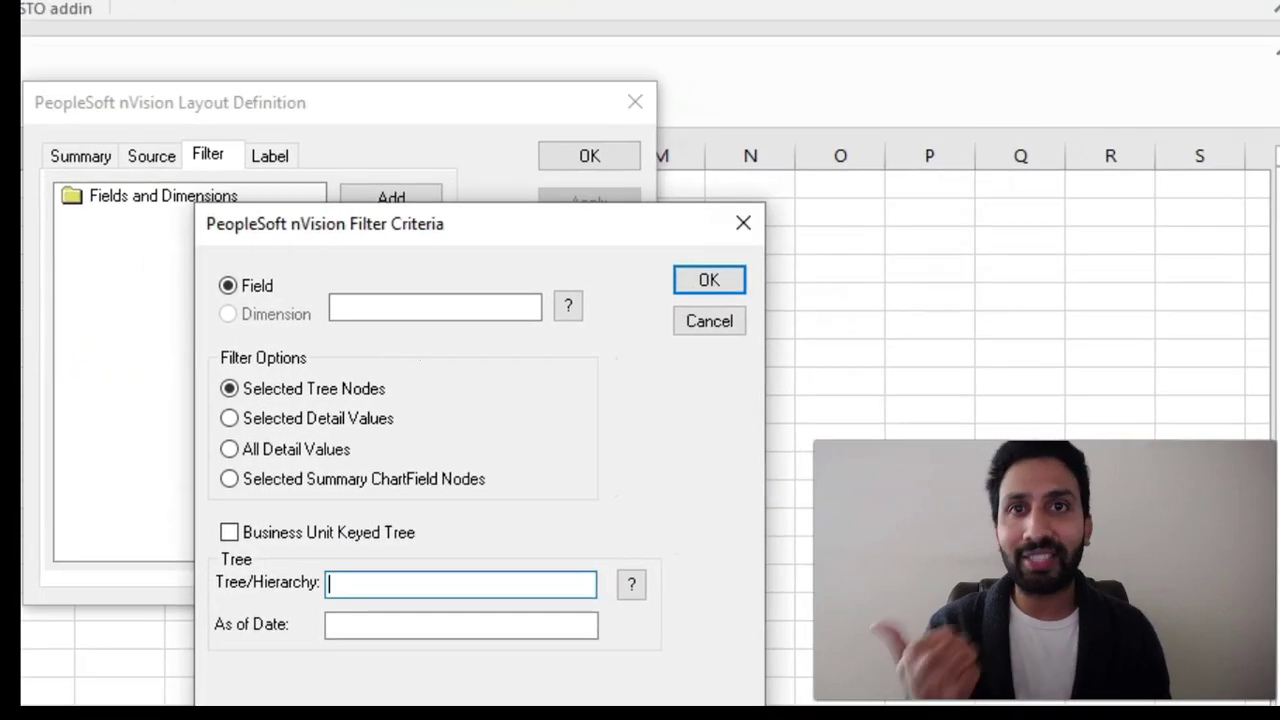
type("ACCTROLLUP")
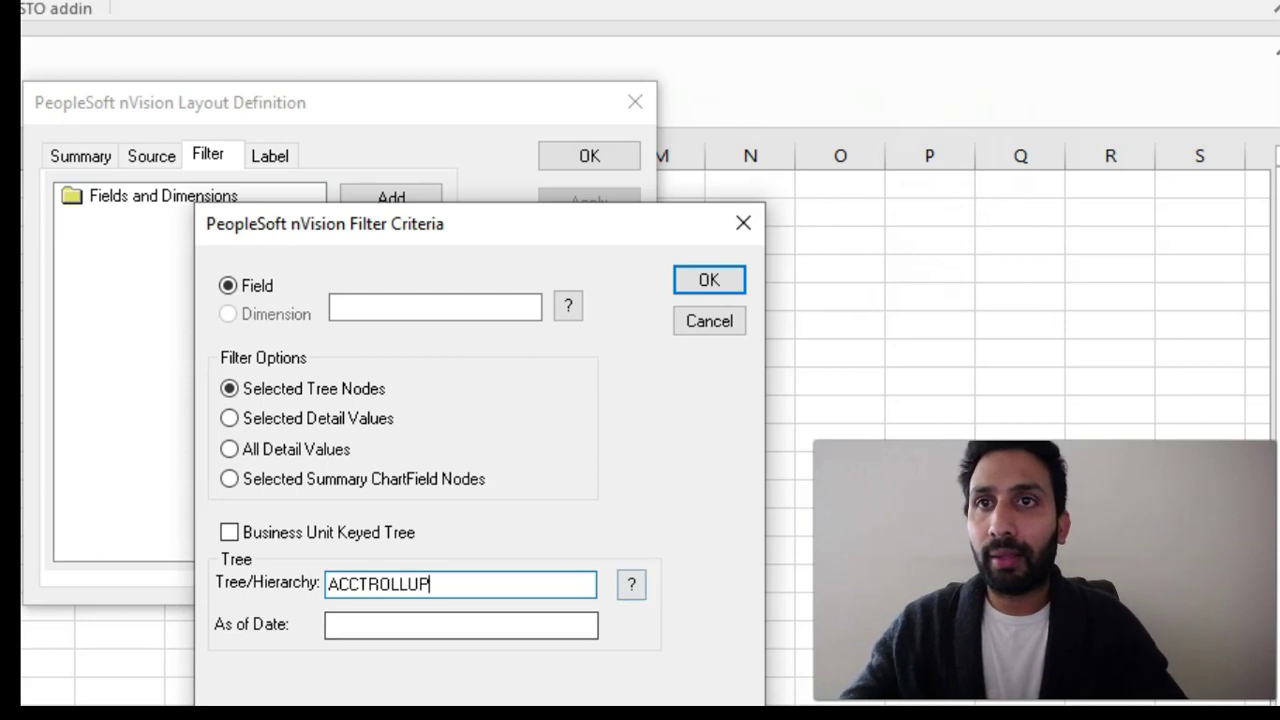
left_click(631, 584)
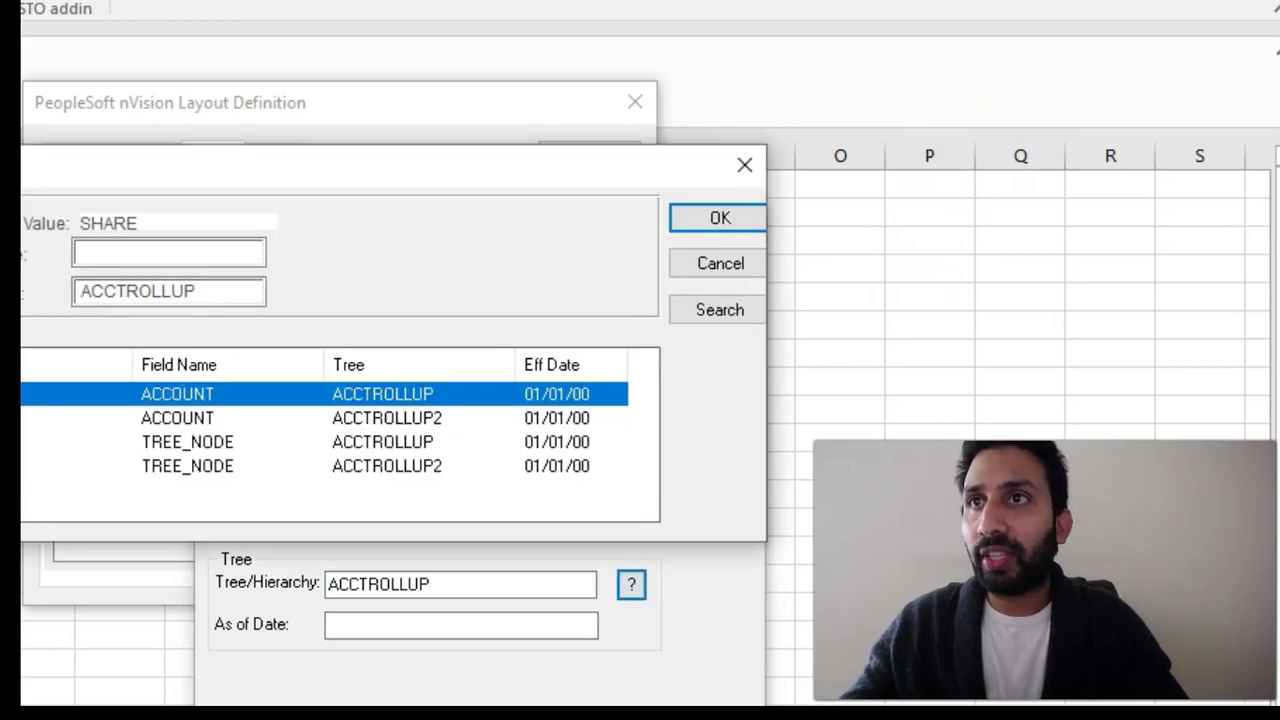
key("Return")
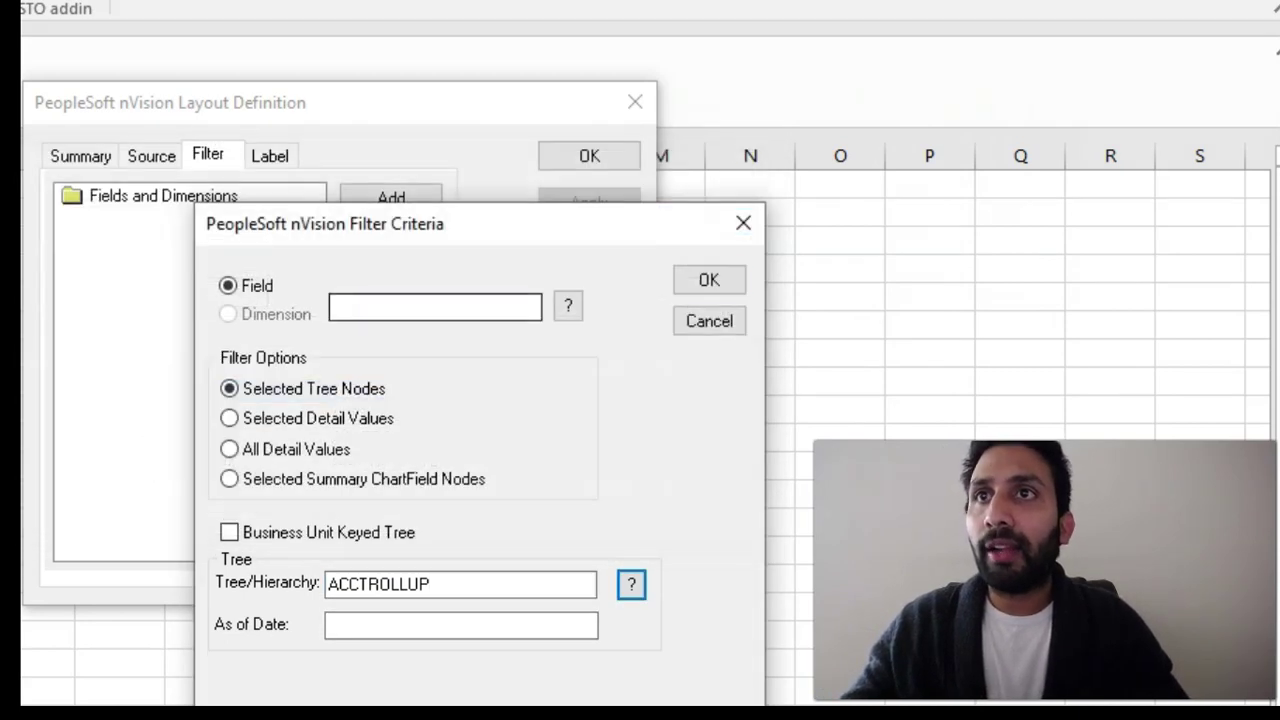
left_click(434, 307)
type("ACCOUNT")
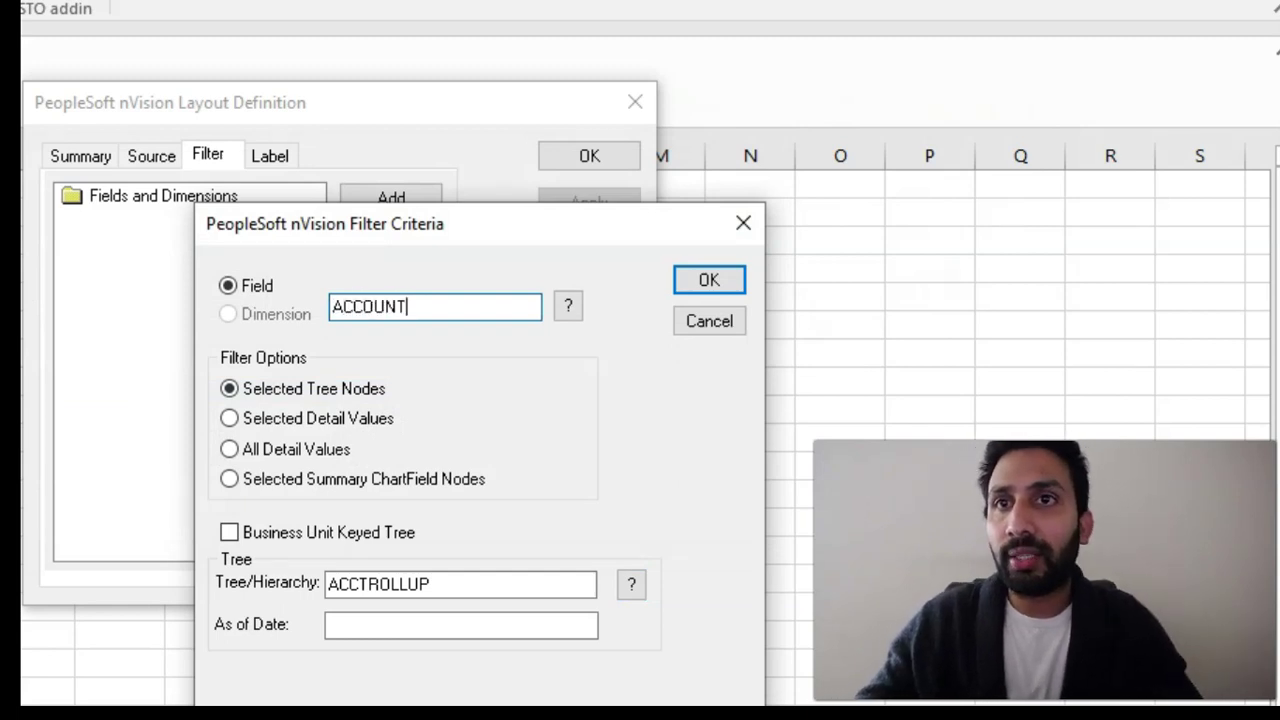
left_click(631, 584)
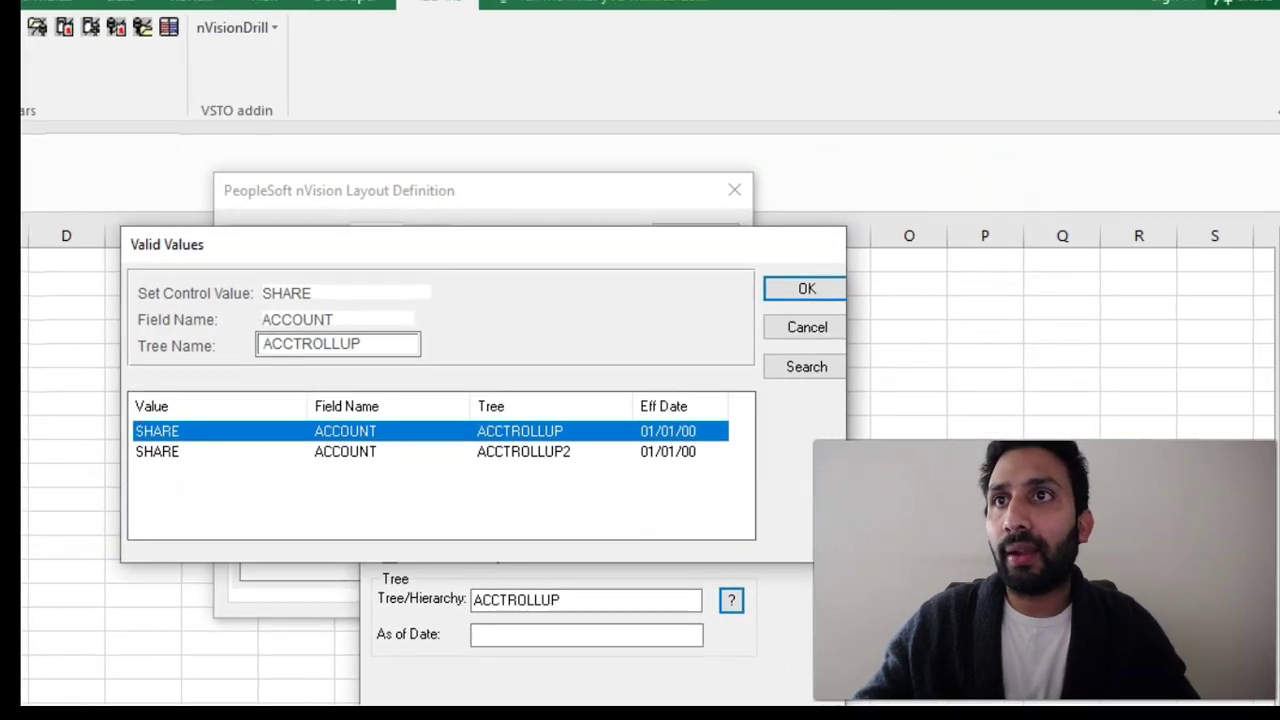
key("Return")
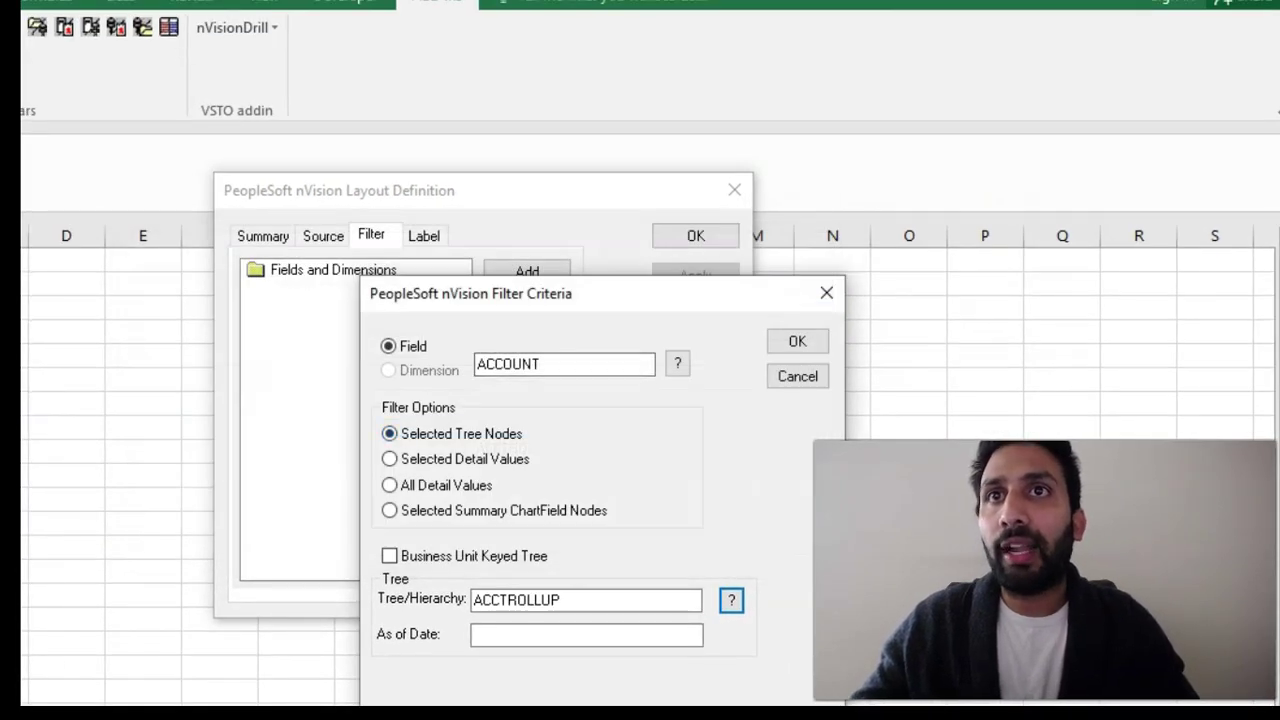
left_click_drag(580, 293, 403, 266)
left_click(620, 314)
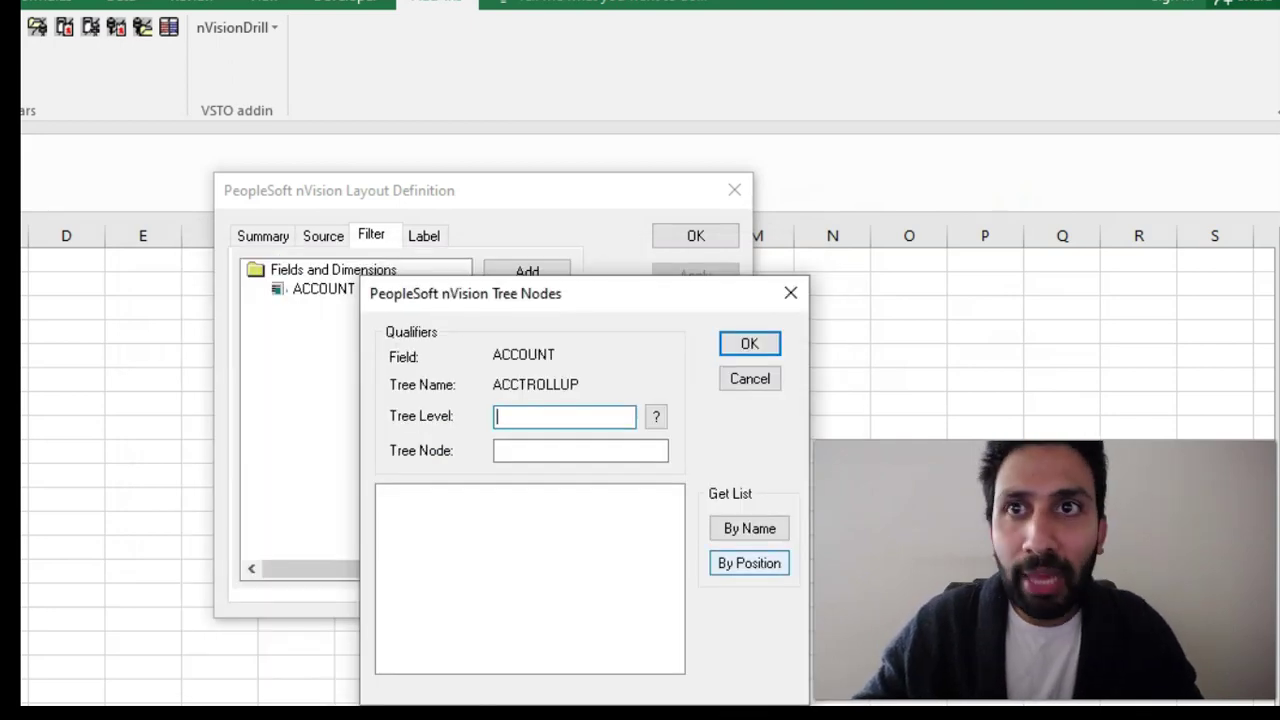
Step: List the tree nodes by position, choose CASH, and apply the filter to row 5
left_click(749, 563)
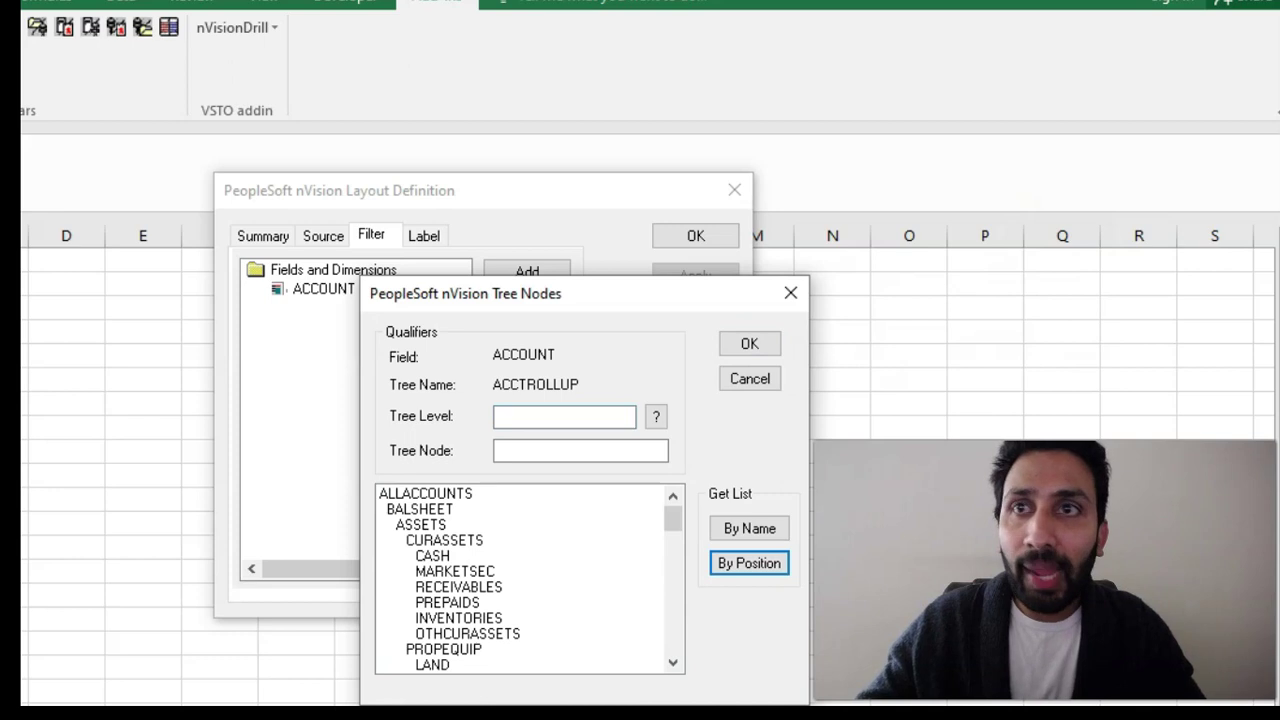
left_click(433, 556)
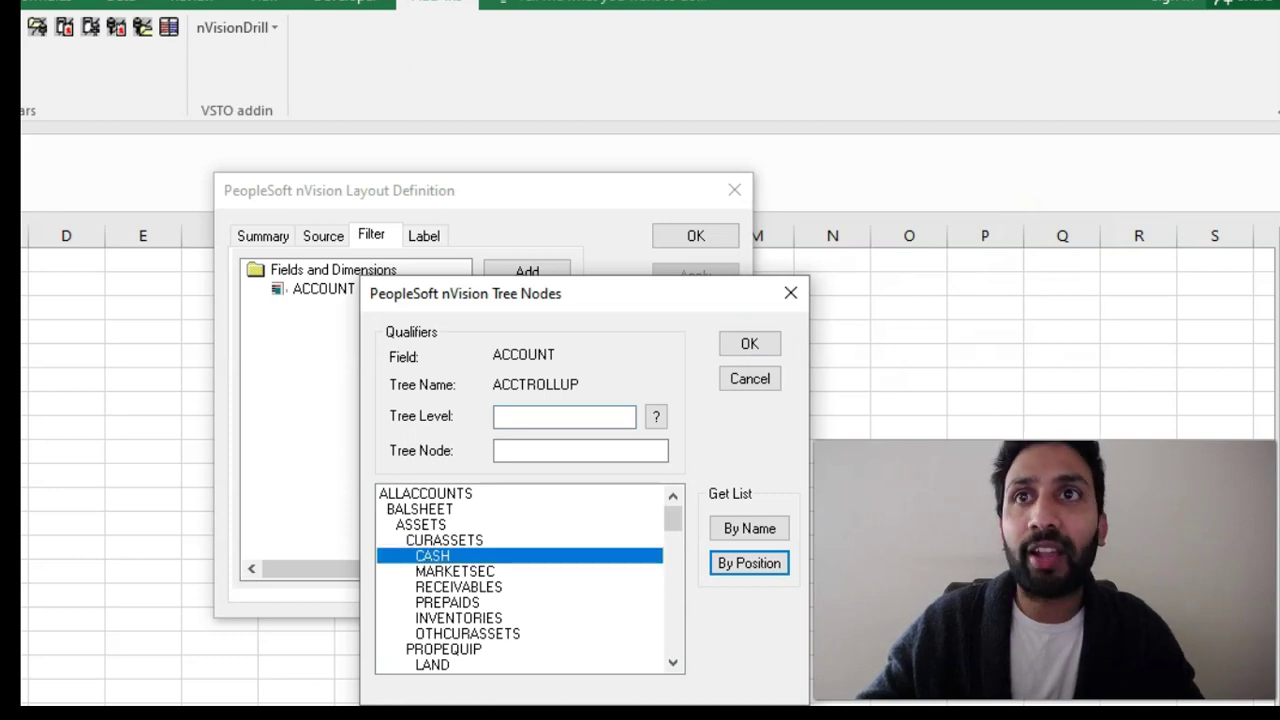
key("Return")
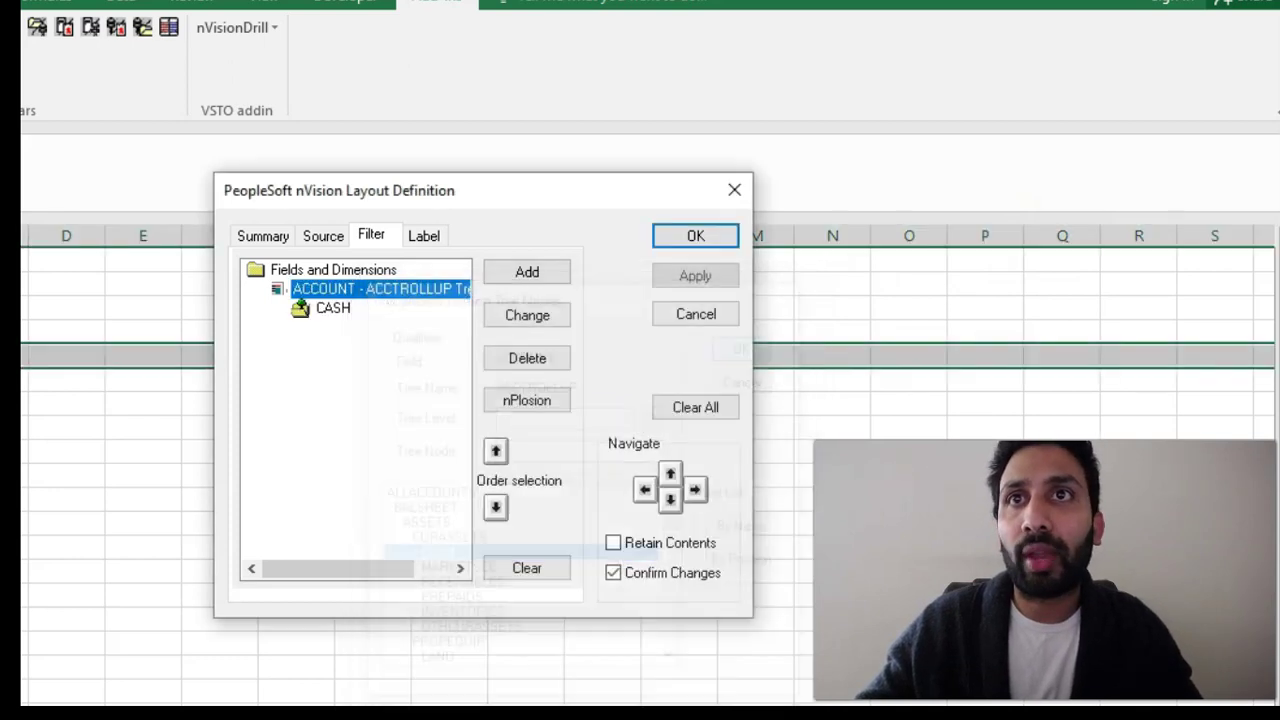
left_click(695, 276)
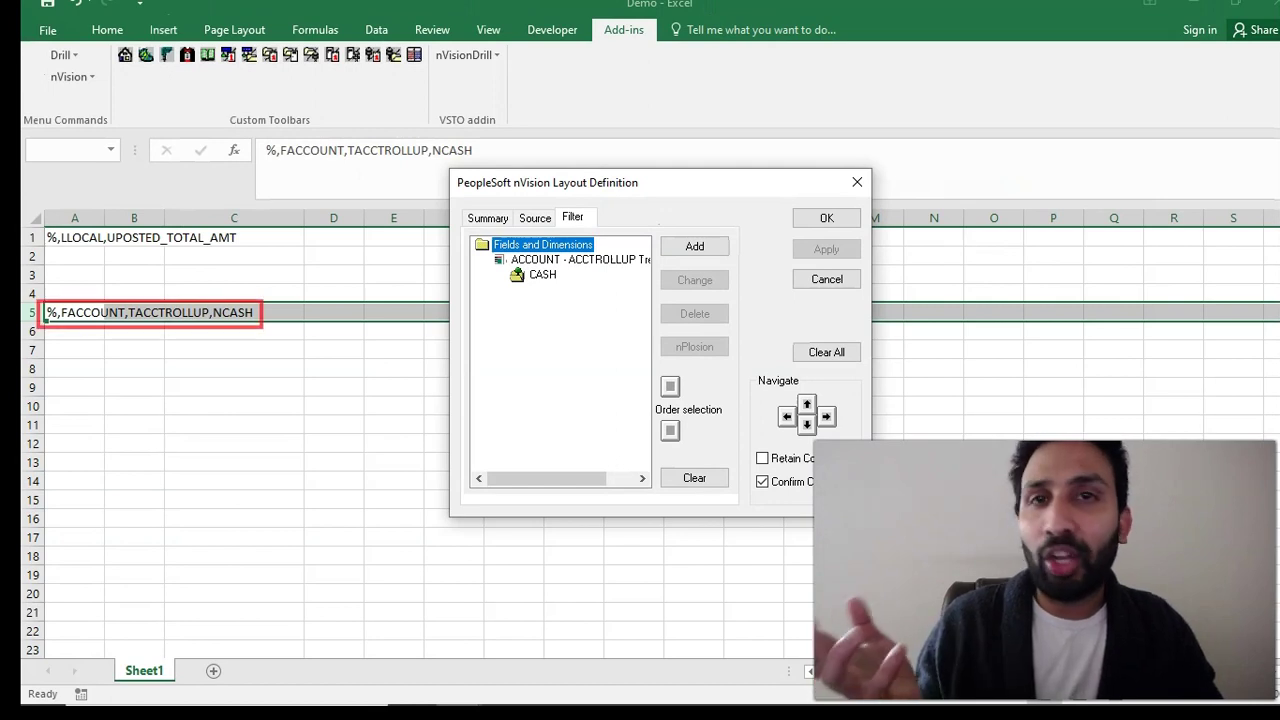
Step: Turn on Retain Contents and apply the same ACCOUNT filter criteria to row 6
left_click(134, 313)
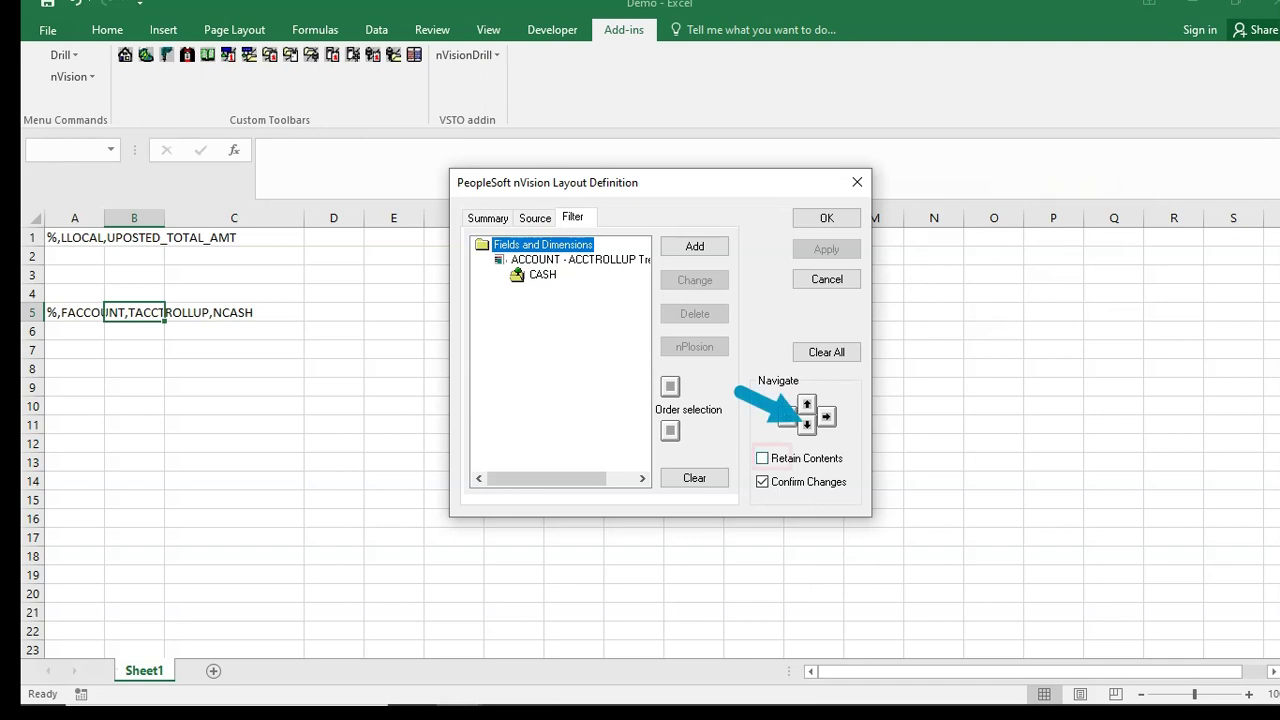
left_click(762, 458)
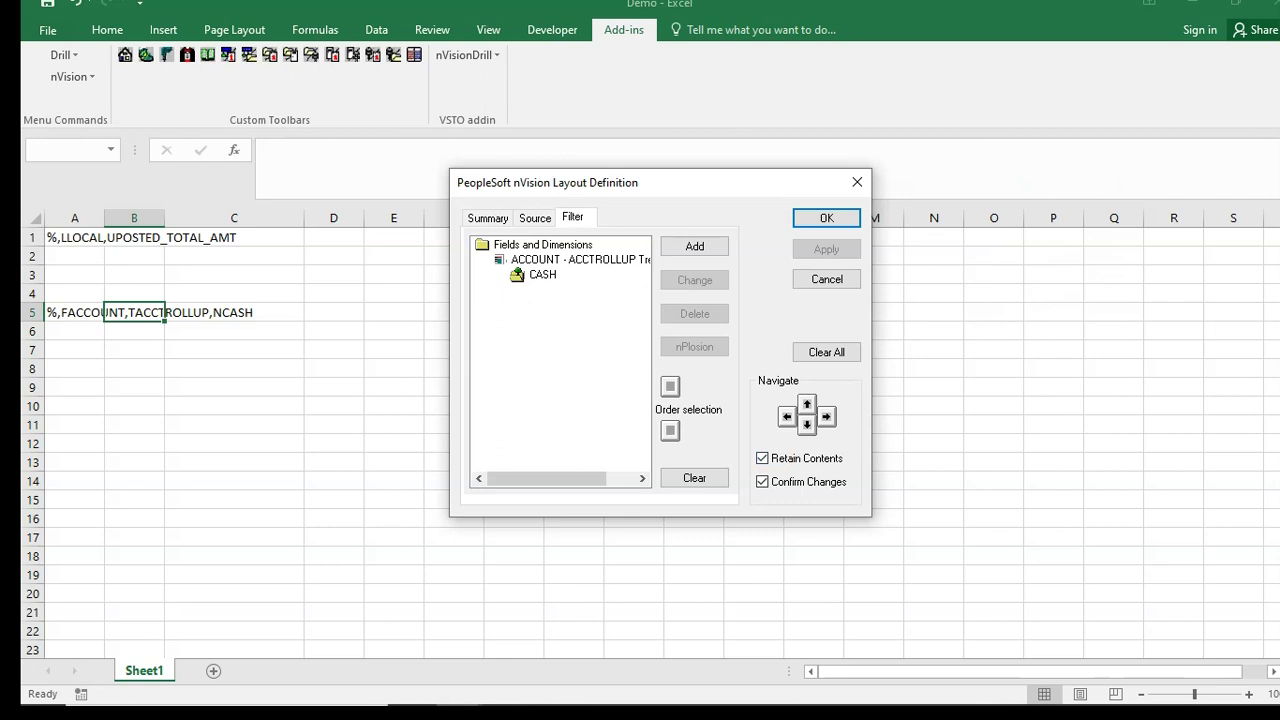
left_click(807, 424)
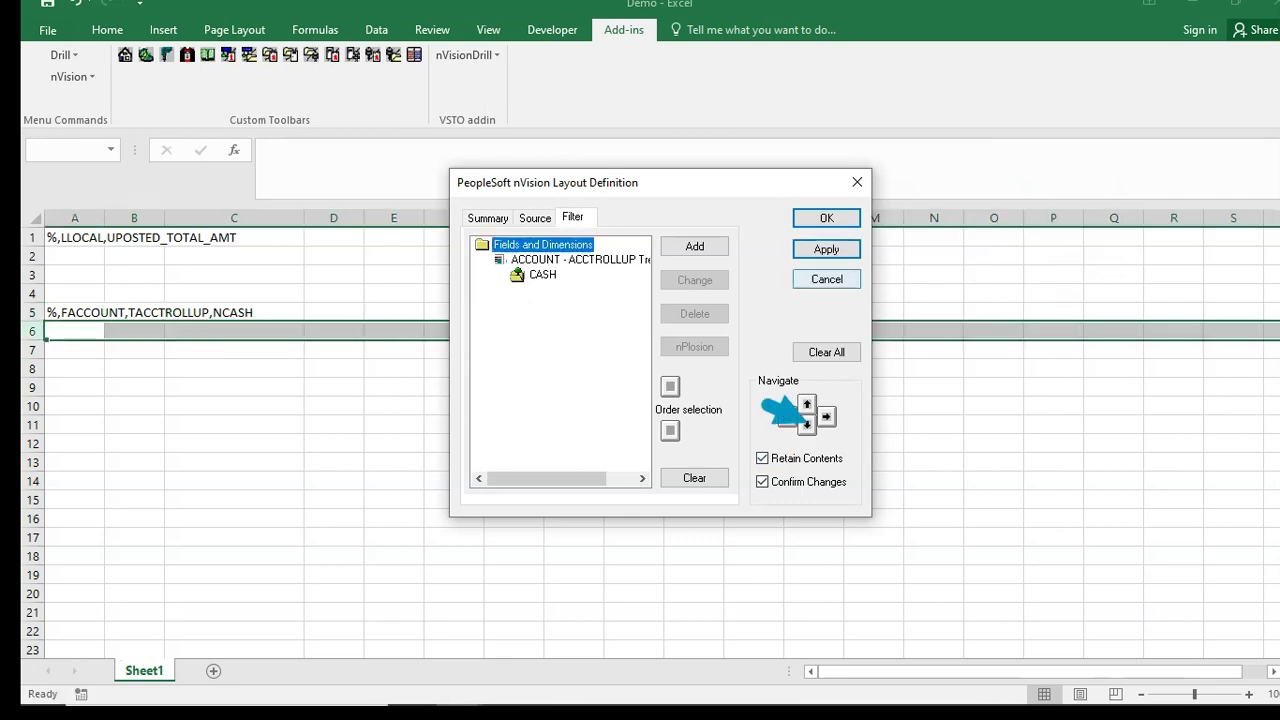
left_click(826, 250)
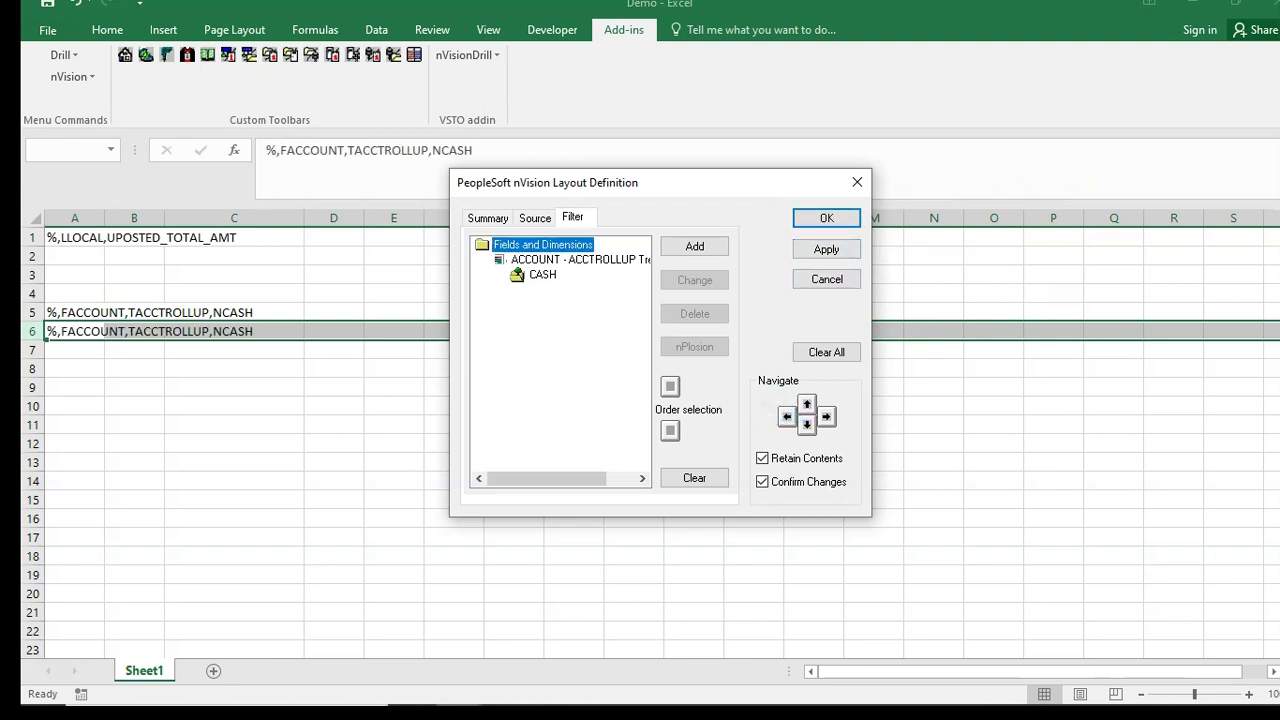
Step: Add the MARKETSEC tree node to row 6's ACCOUNT filter
left_click(543, 275)
left_click(695, 280)
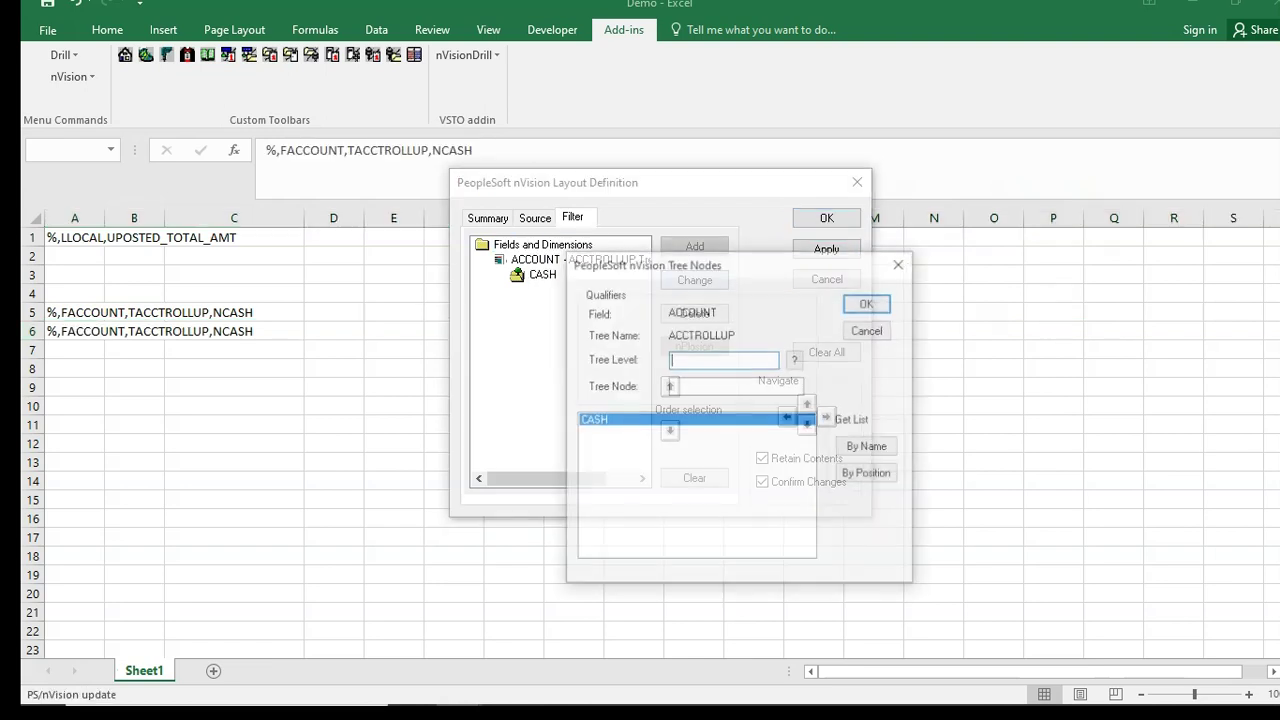
left_click(868, 474)
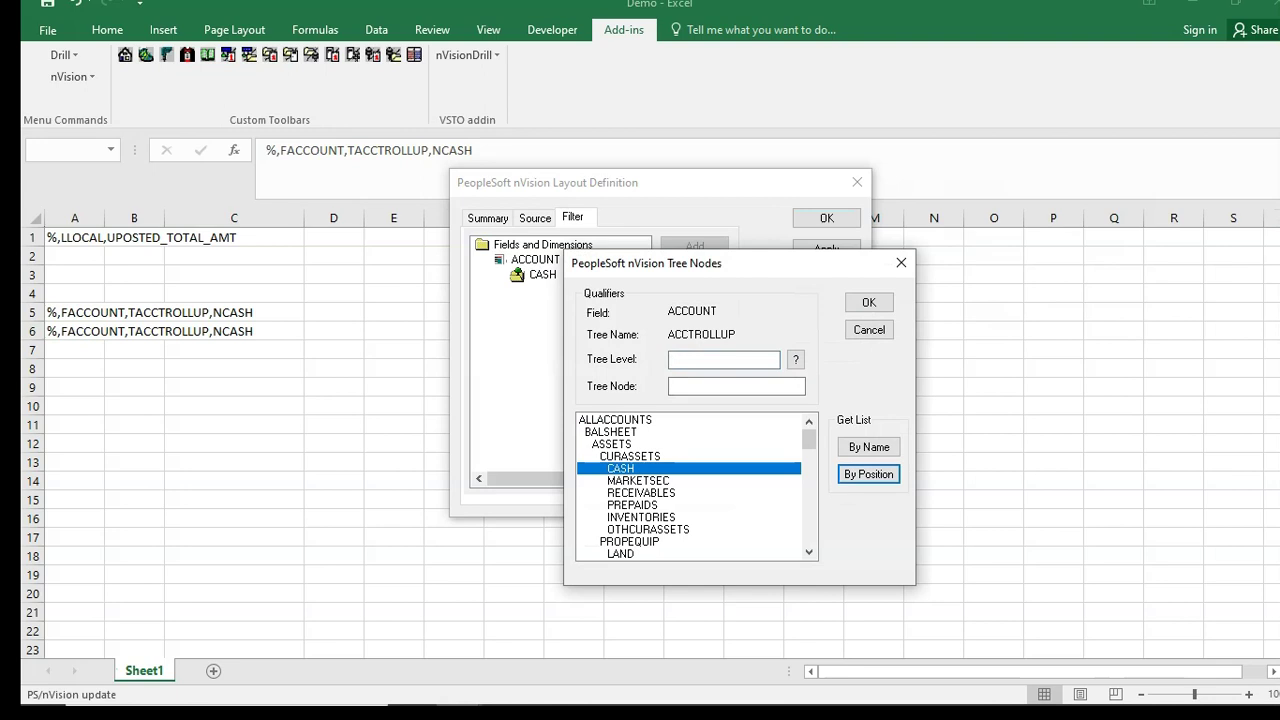
left_click(640, 481)
left_click(868, 302)
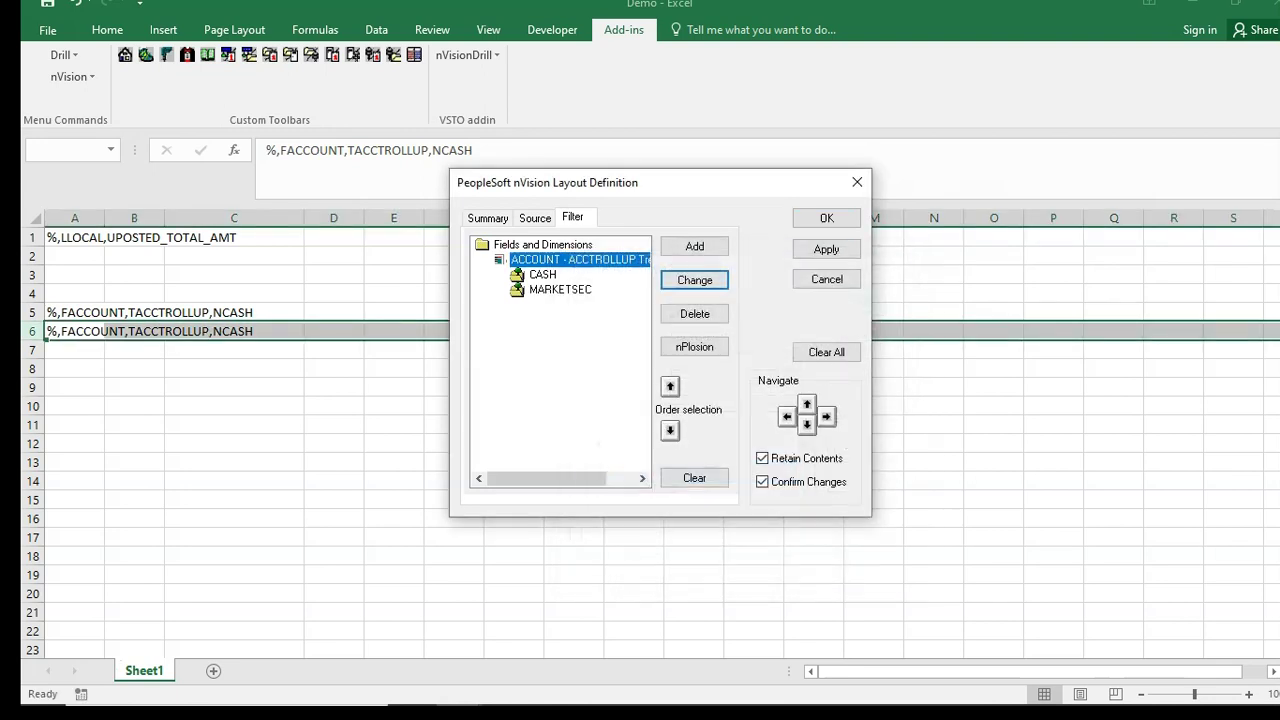
Step: Delete the CASH node from row 6's ACCOUNT filter and apply the change
left_click(543, 275)
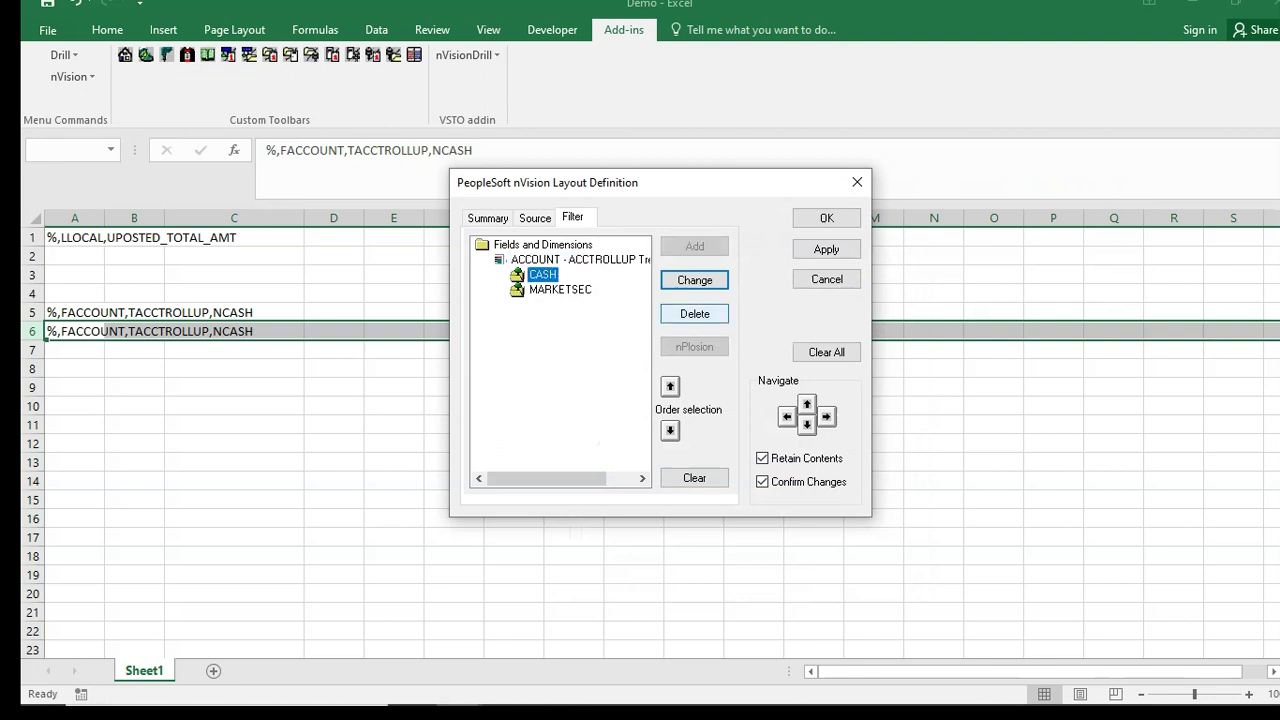
left_click(695, 314)
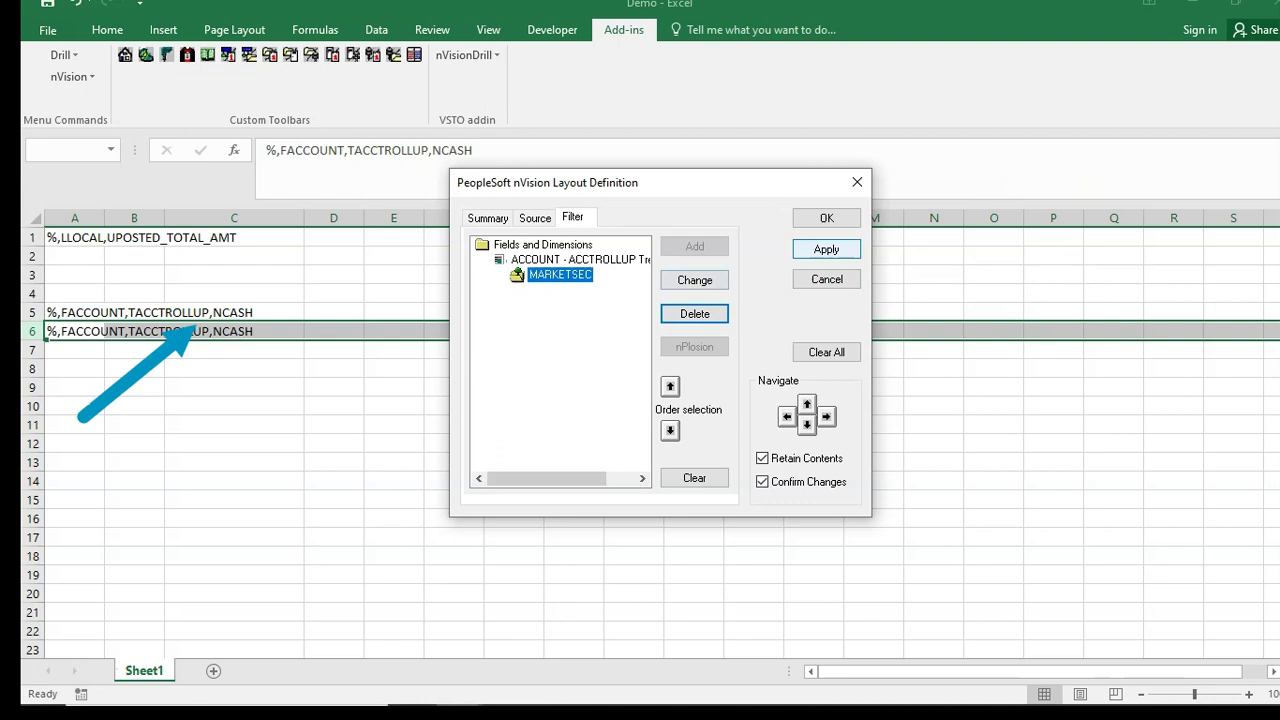
left_click(826, 249)
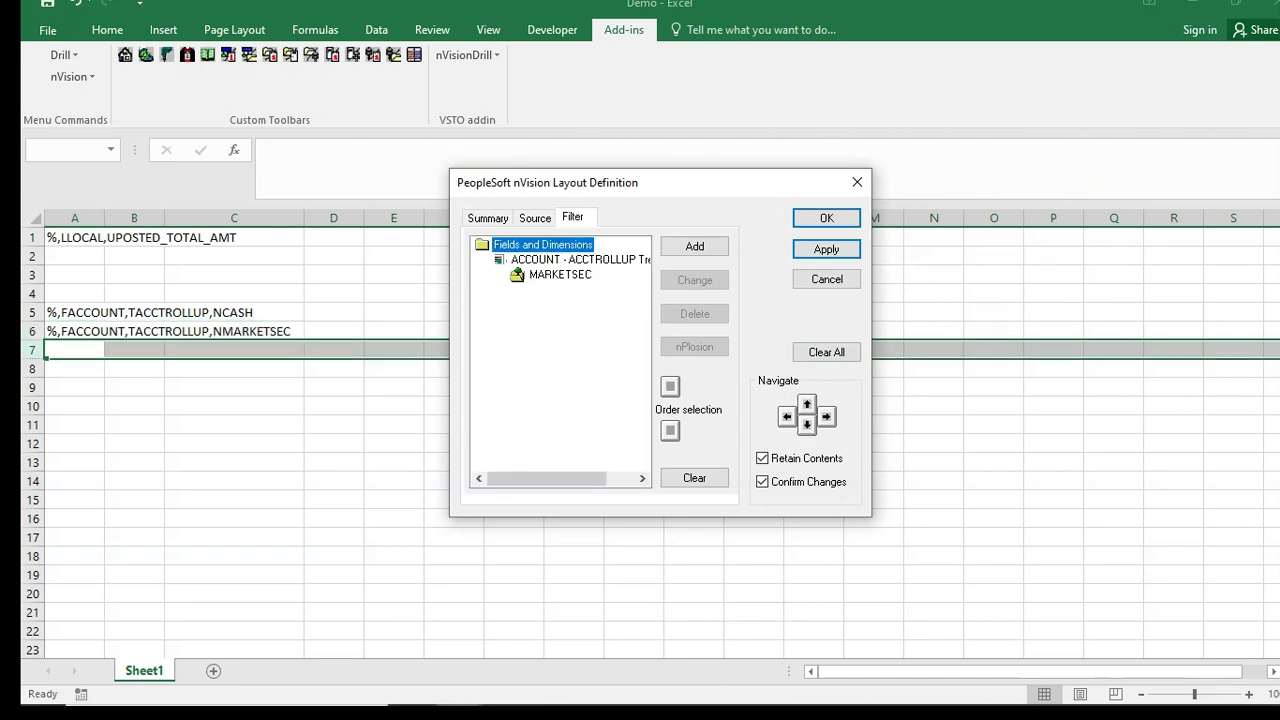
Step: Replace the MARKETSEC node with RECEIVABLES in the ACCOUNT filter, listing nodes by position, and apply it to row 7
left_click(560, 275)
left_click(694, 280)
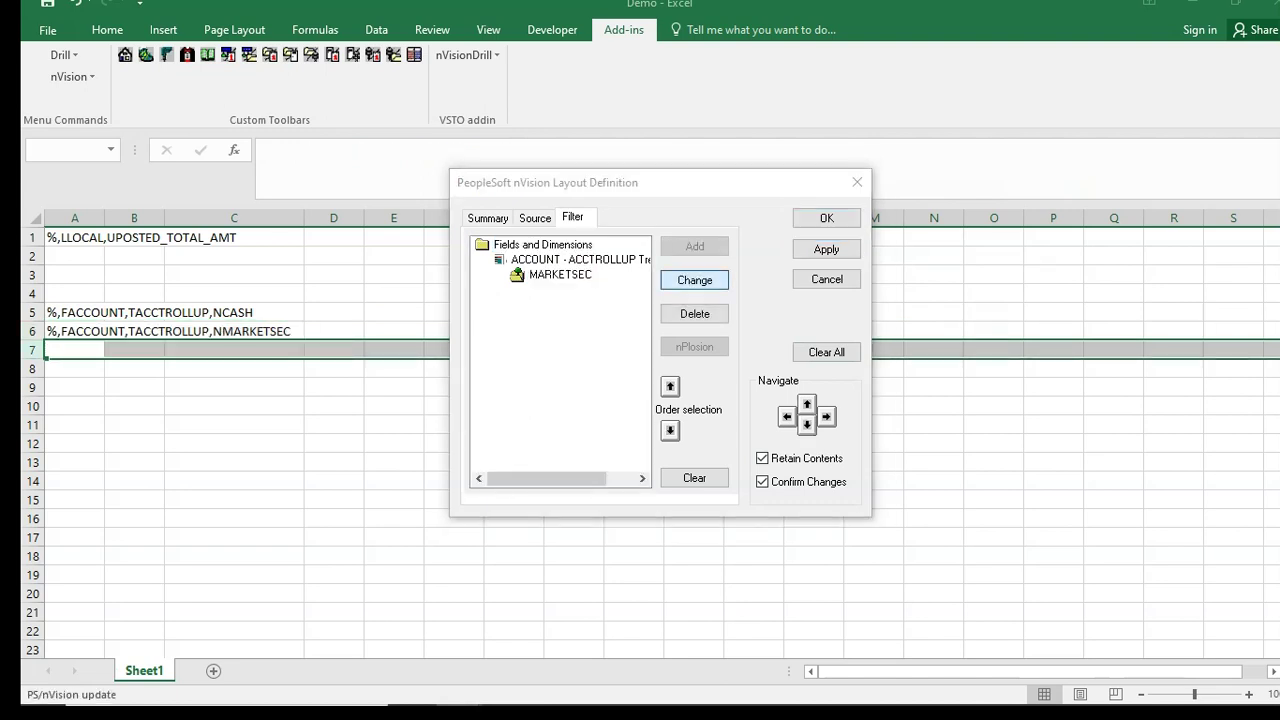
left_click(868, 474)
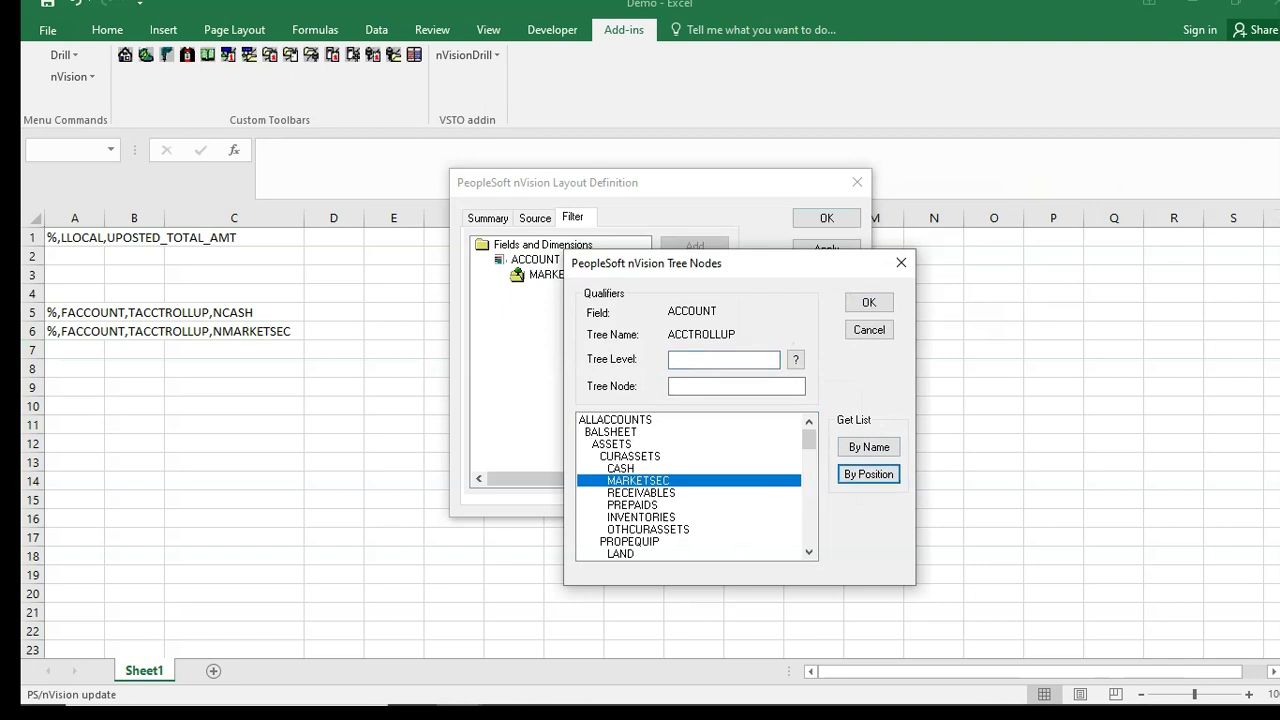
left_click(641, 493)
left_click(638, 481)
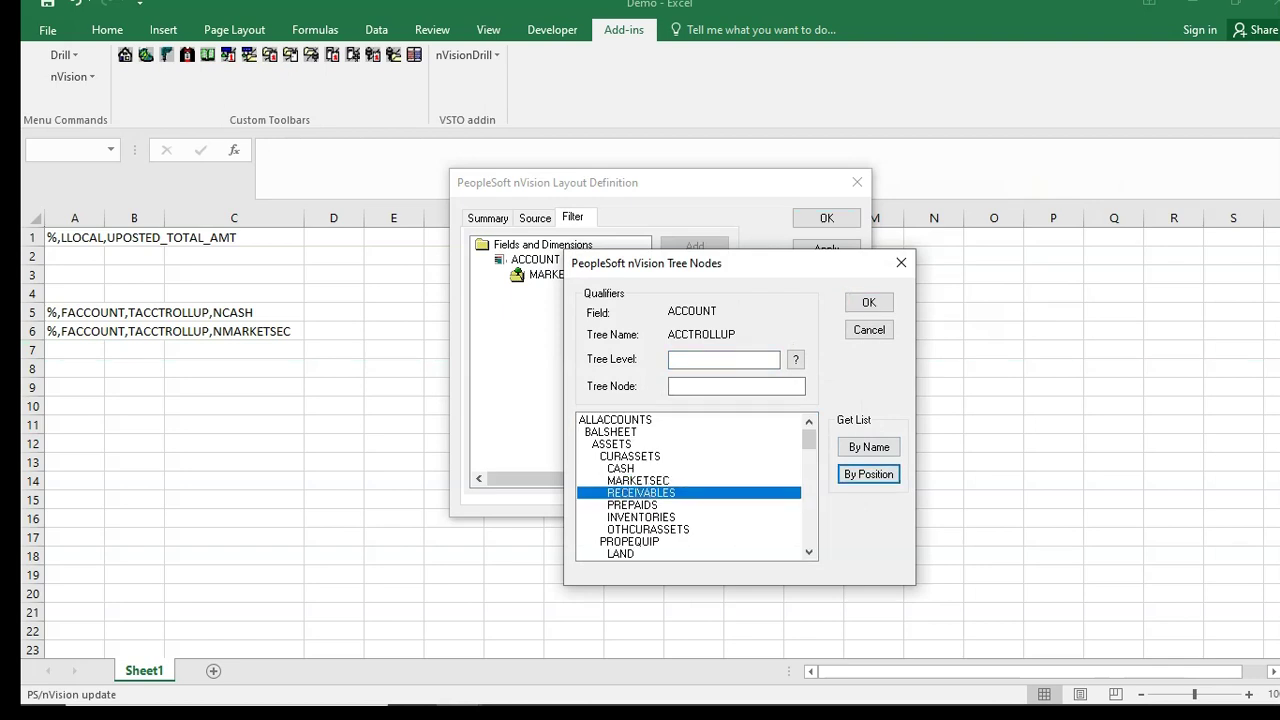
left_click(868, 302)
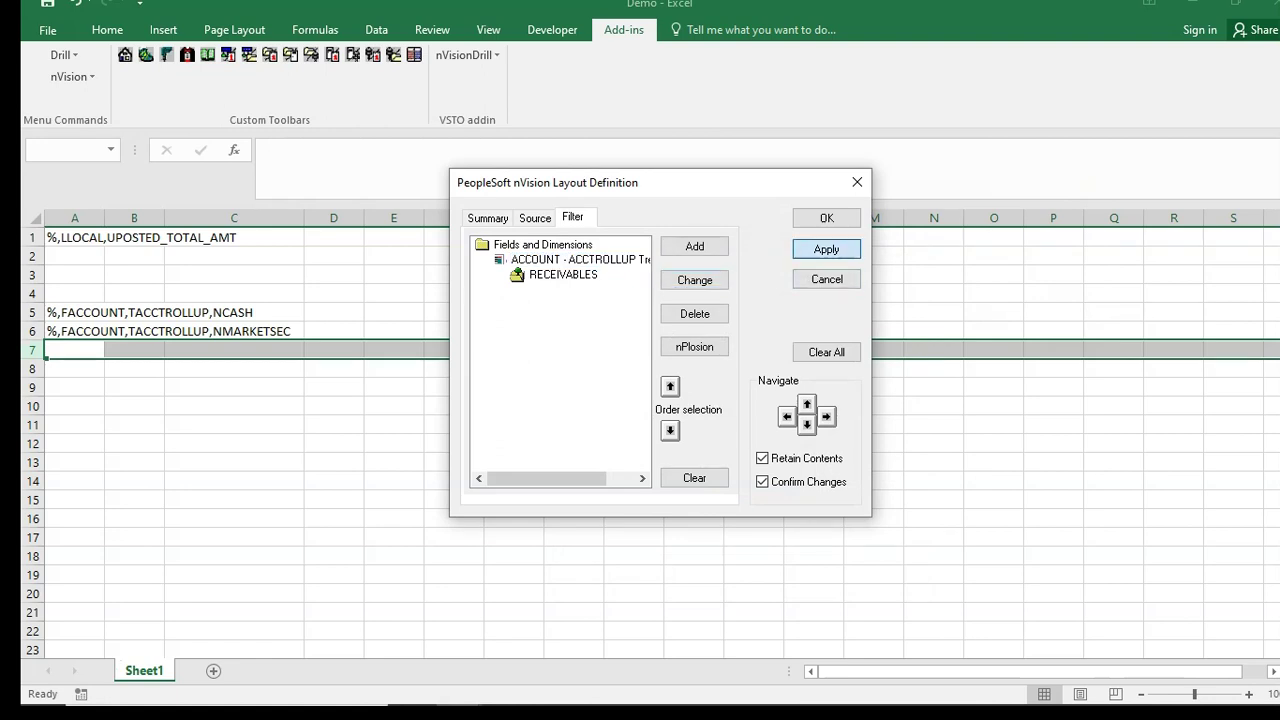
left_click(826, 249)
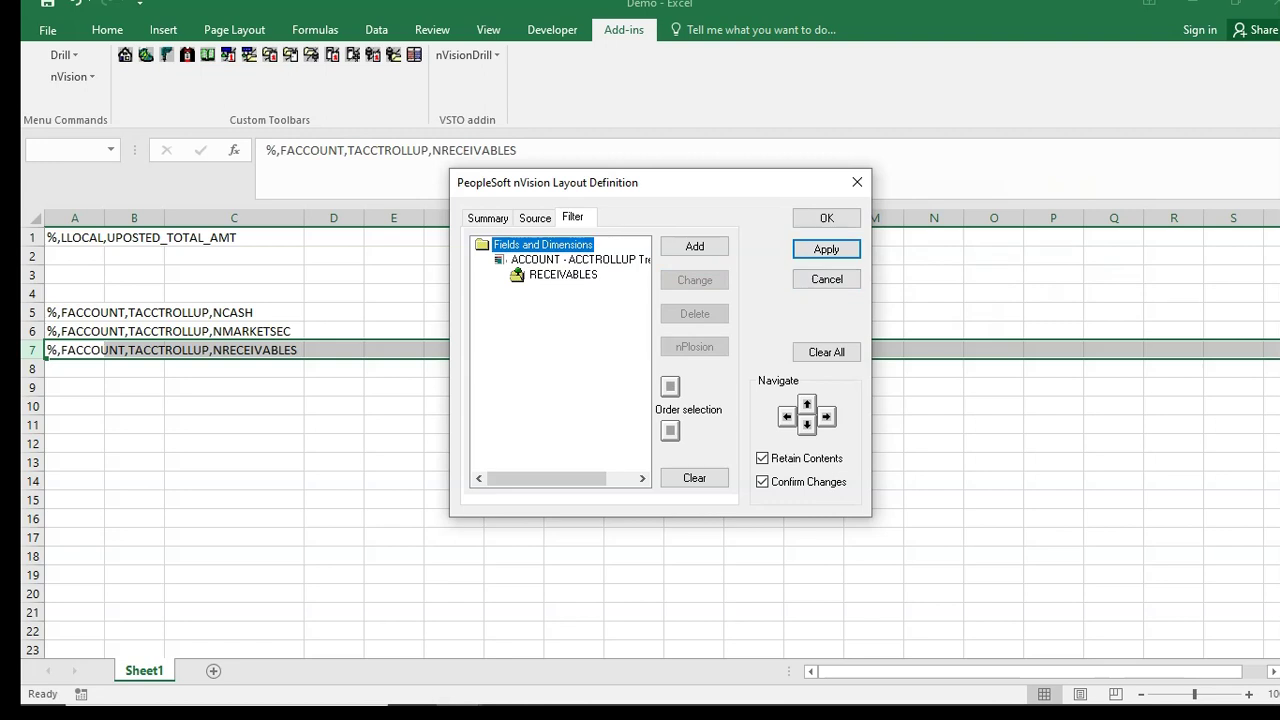
Step: Move on to row 8 and add the PREPAIDS tree node to its ACCOUNT filter from the nodes listed by position
left_click(807, 425)
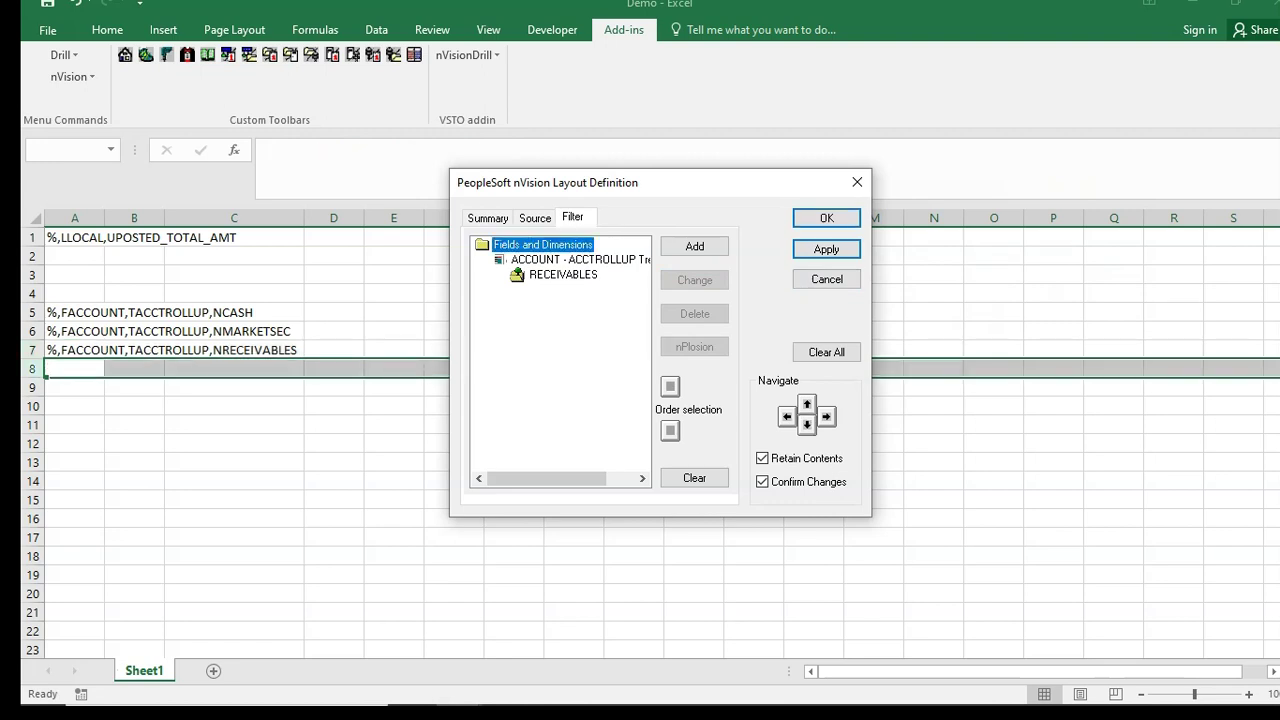
left_click(563, 275)
left_click(695, 280)
left_click(868, 474)
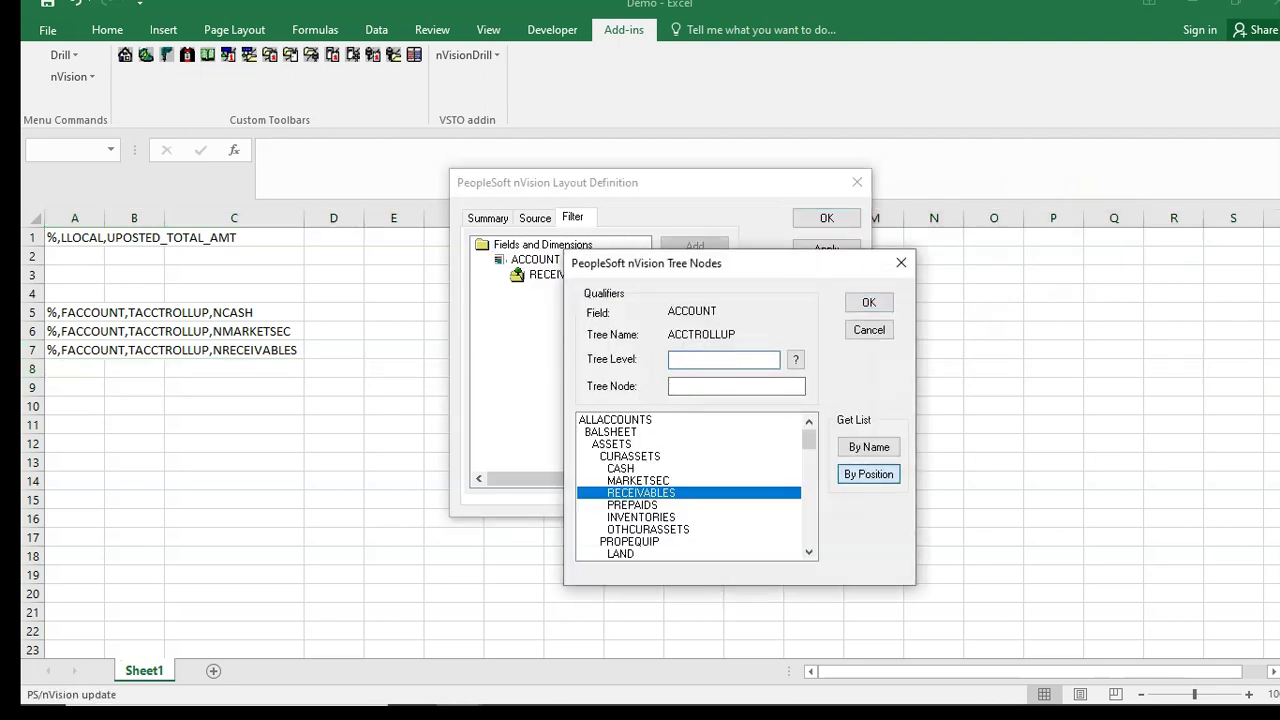
left_click(632, 505)
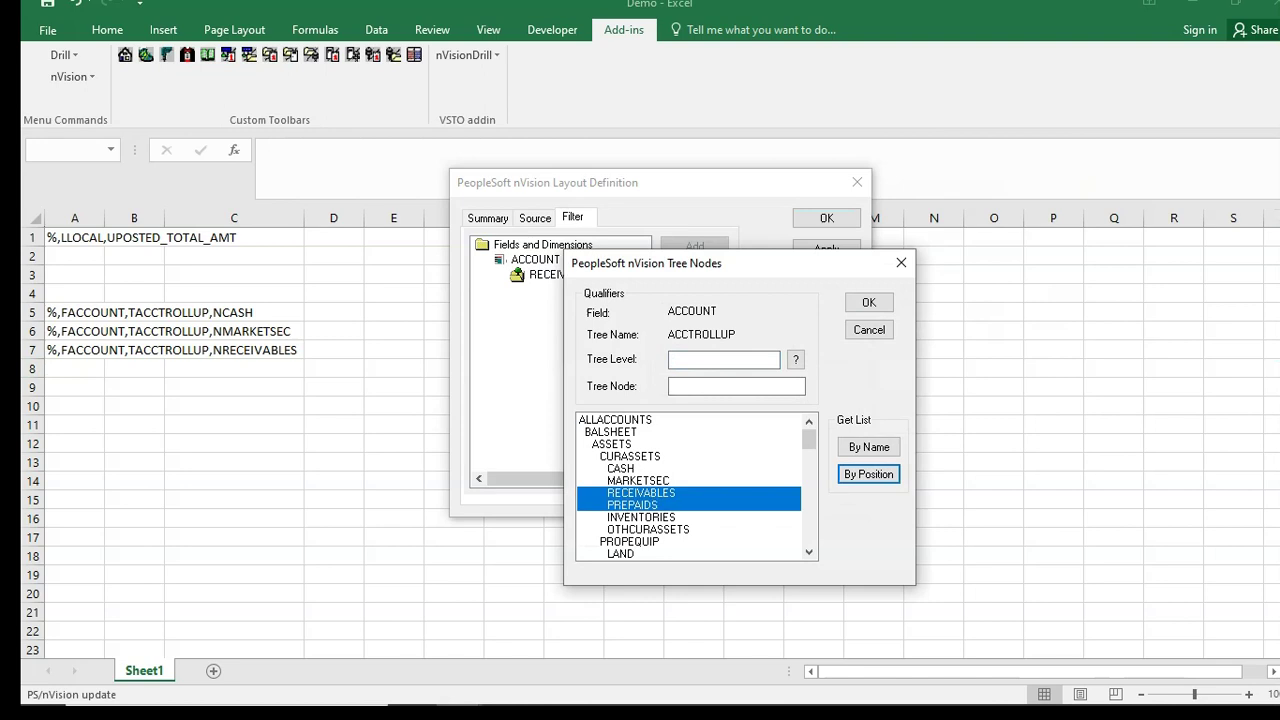
left_click(868, 302)
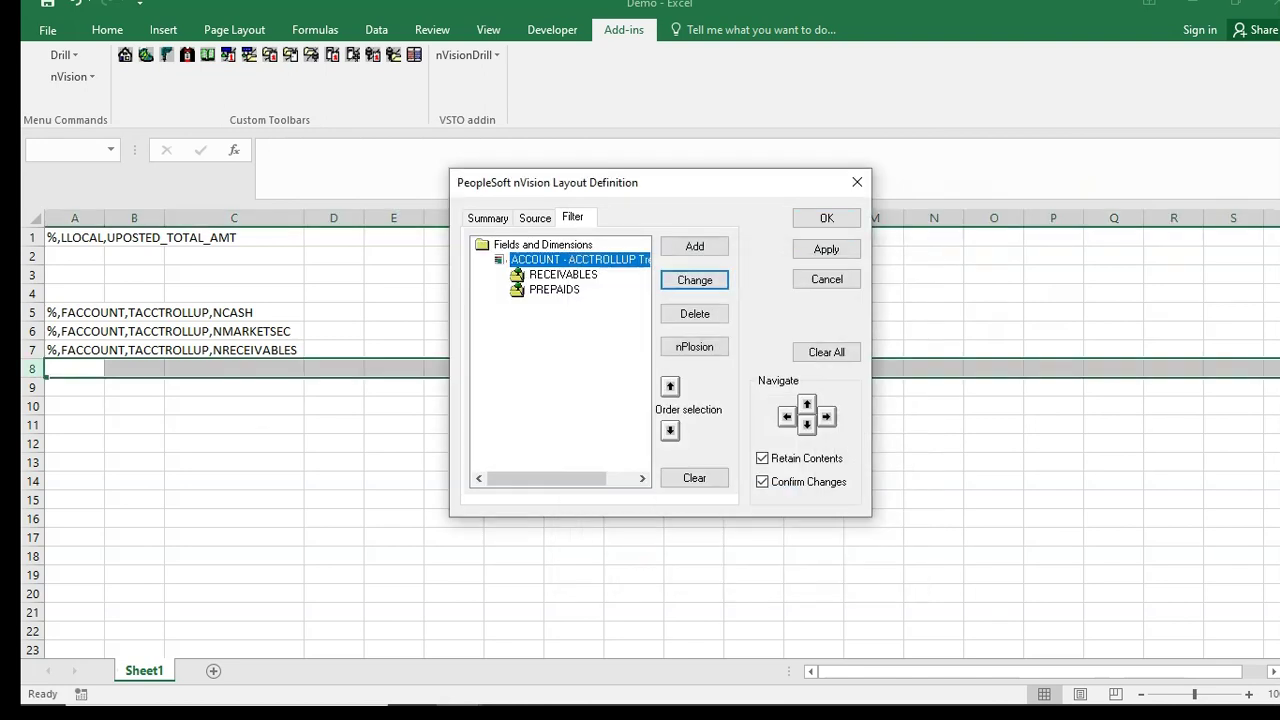
Step: Delete the RECEIVABLES node from row 8's ACCOUNT filter and apply the change
left_click(563, 275)
left_click(695, 314)
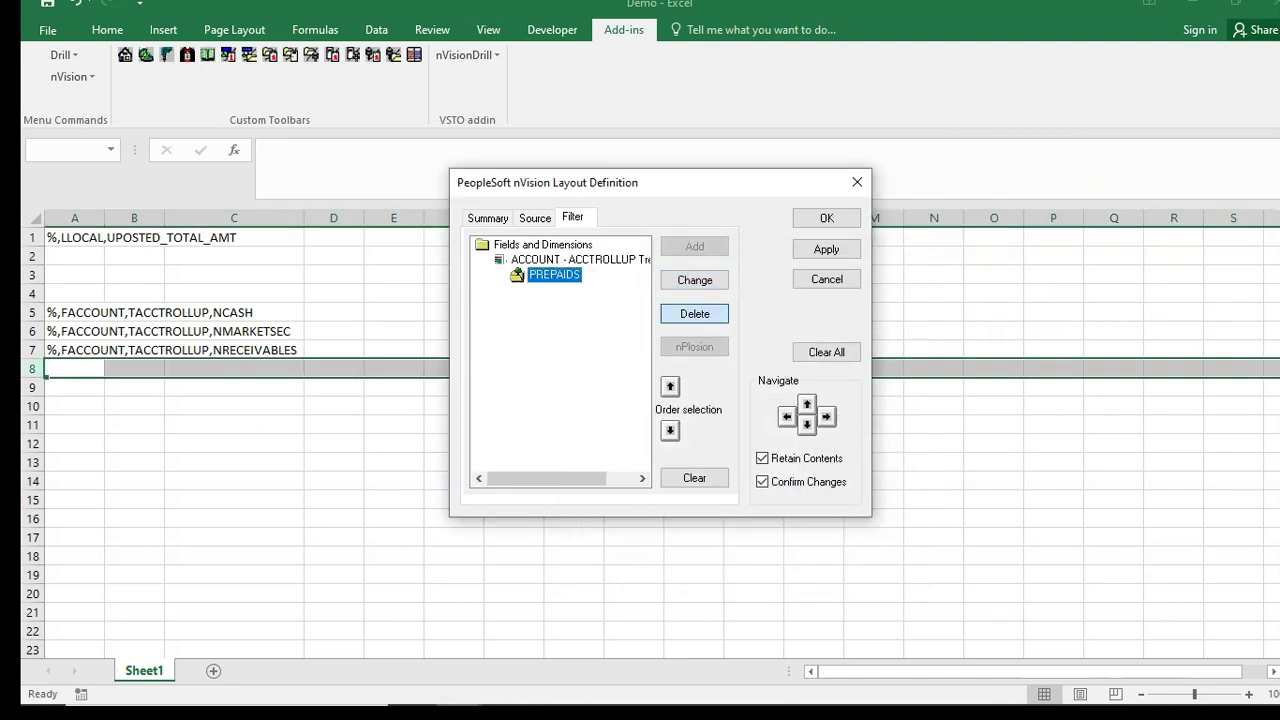
left_click(827, 249)
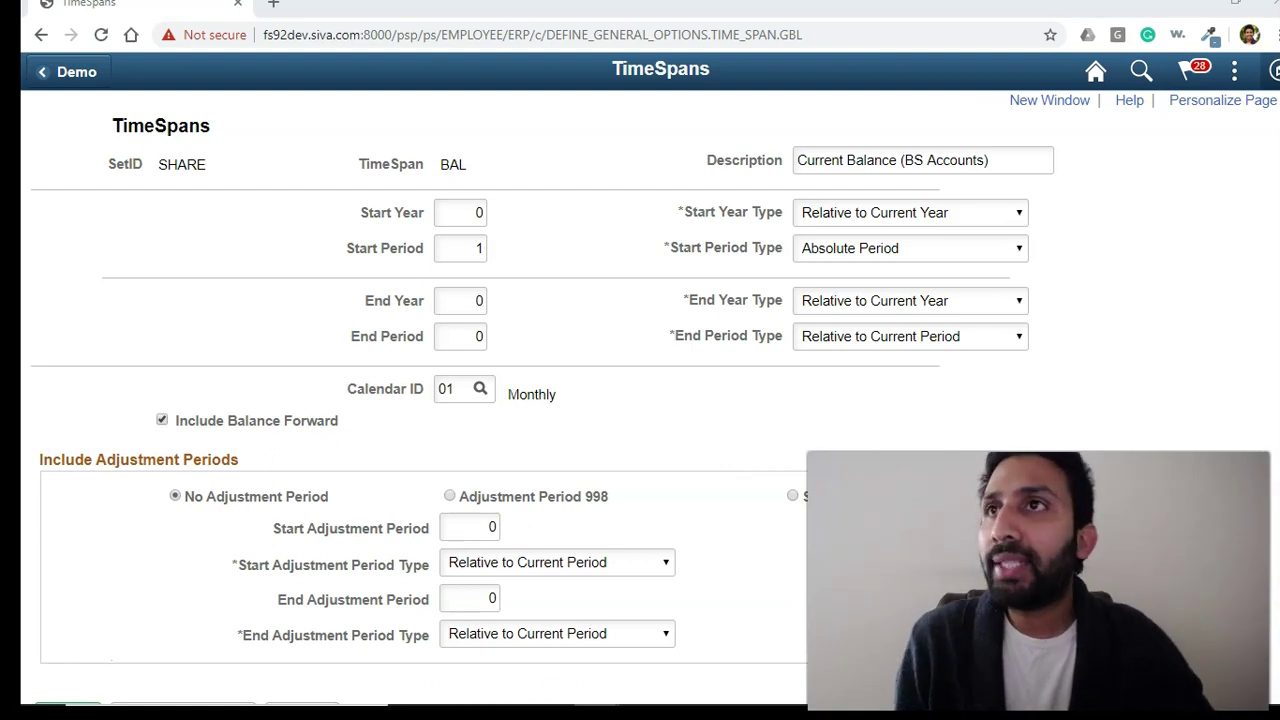
Step: On the PeopleSoft TimeSpans page in the browser, examine the BAL time span's start period, end year and end period
double_click(453, 165)
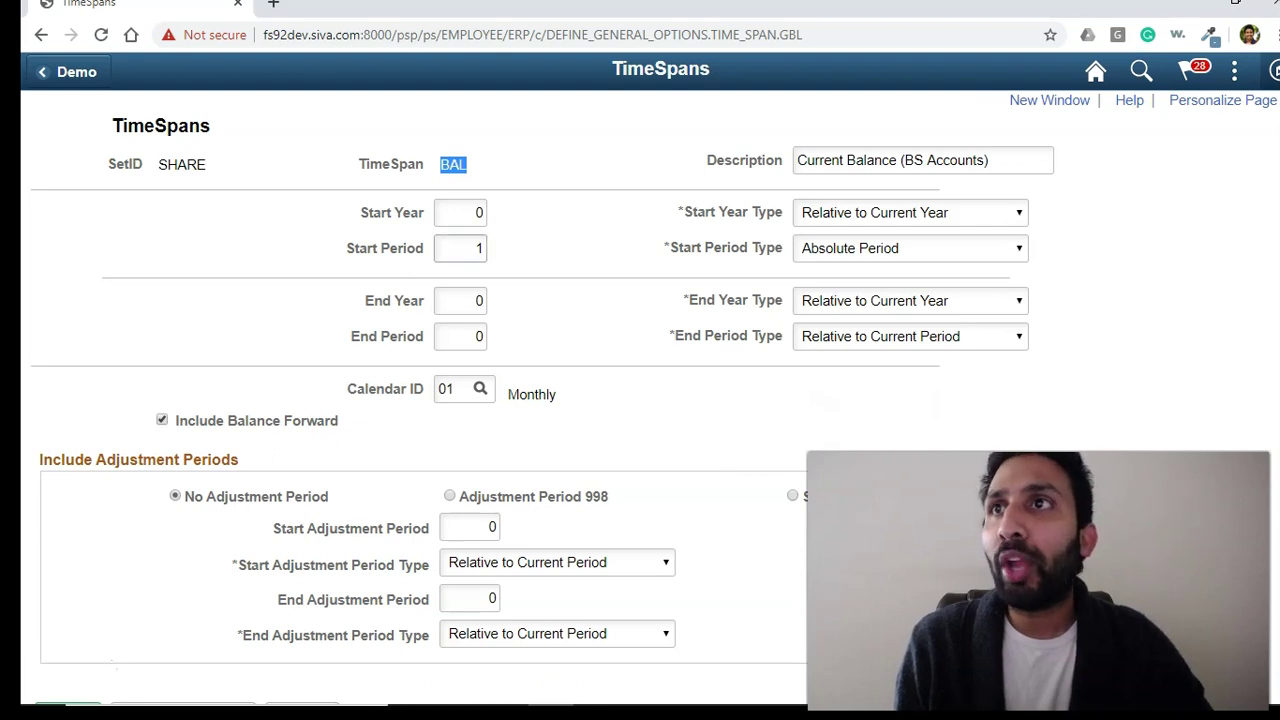
left_click(477, 248)
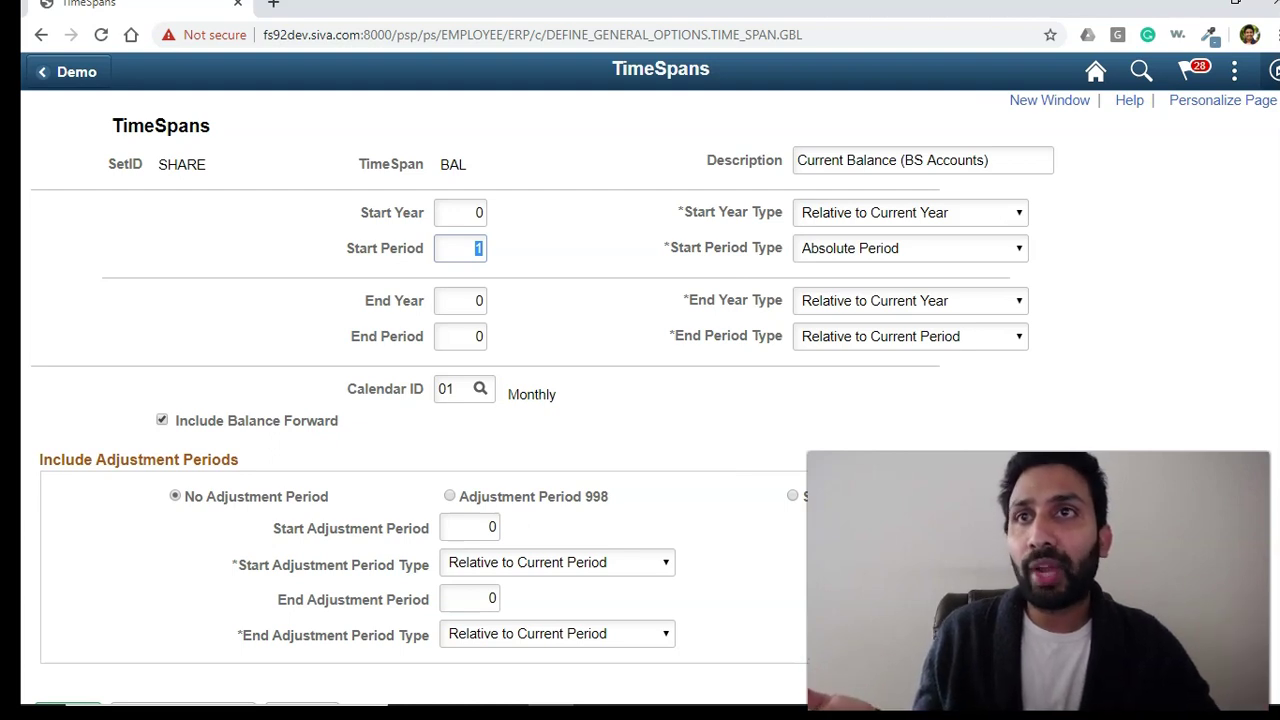
left_click(475, 248)
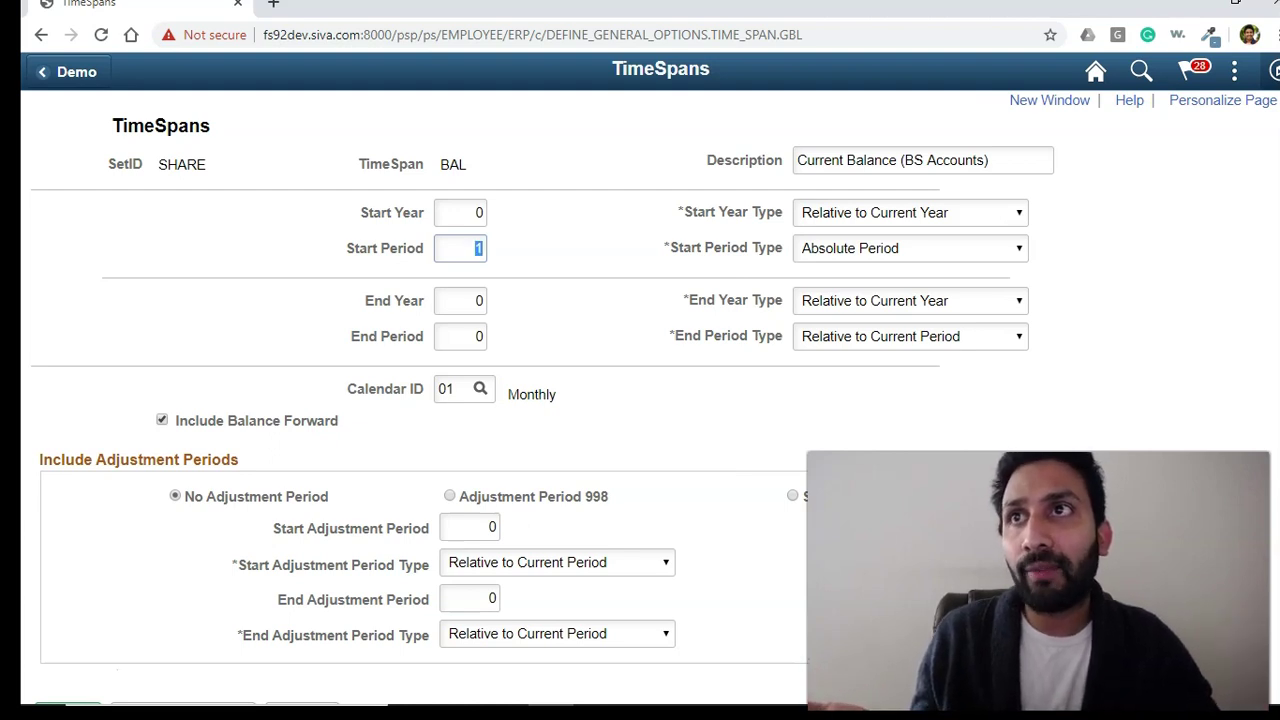
double_click(479, 337)
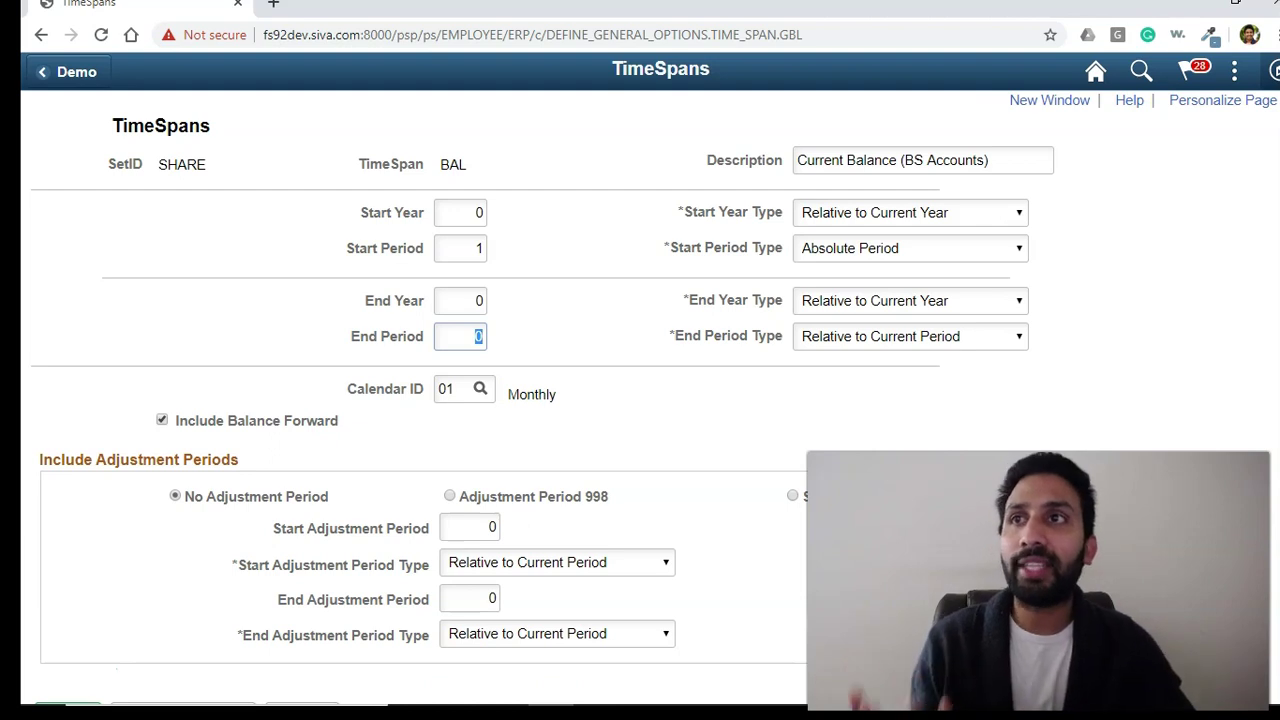
double_click(479, 301)
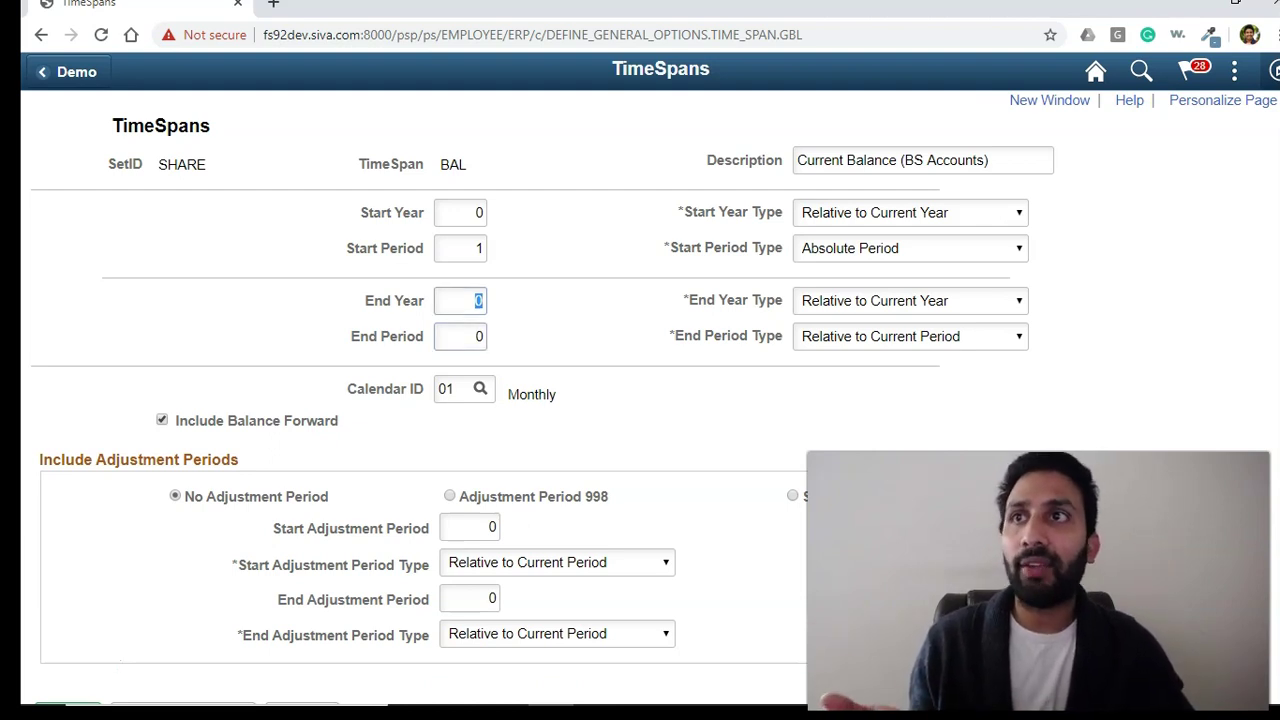
left_click(475, 337)
double_click(478, 336)
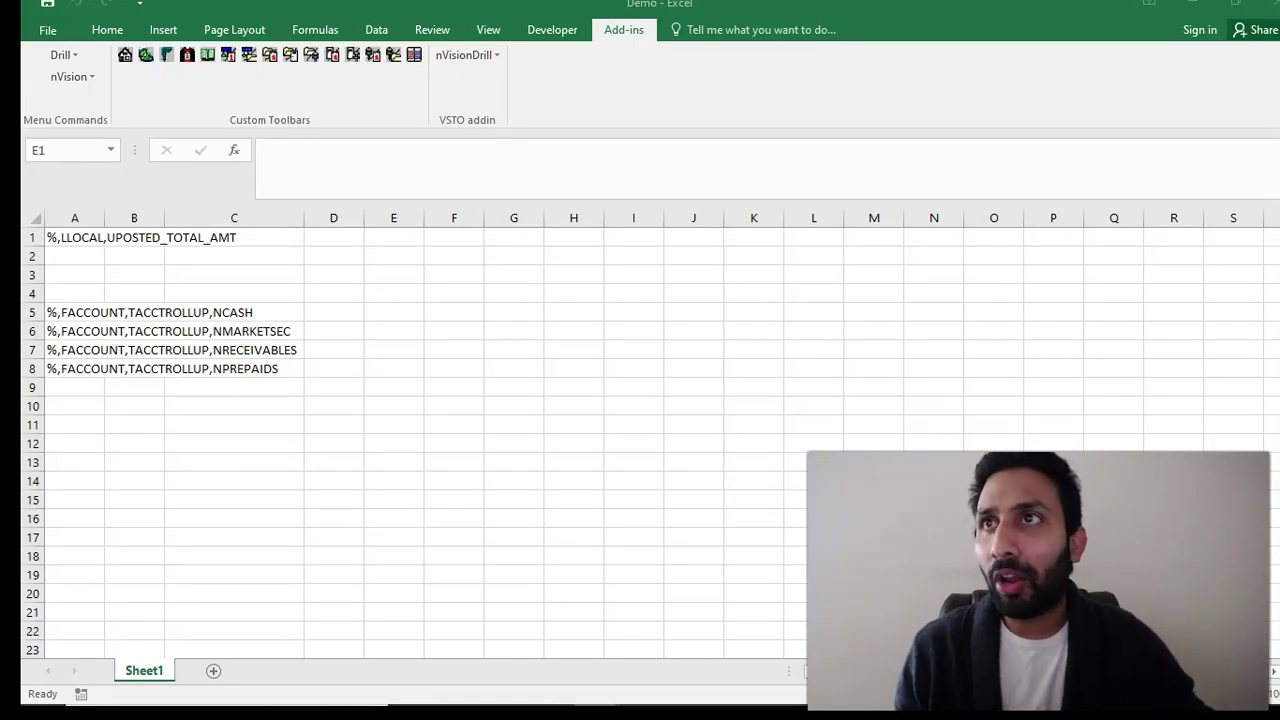
Step: Back in the Excel layout, set column E's source time span to BAL in the layout definition and apply it
left_click(394, 218)
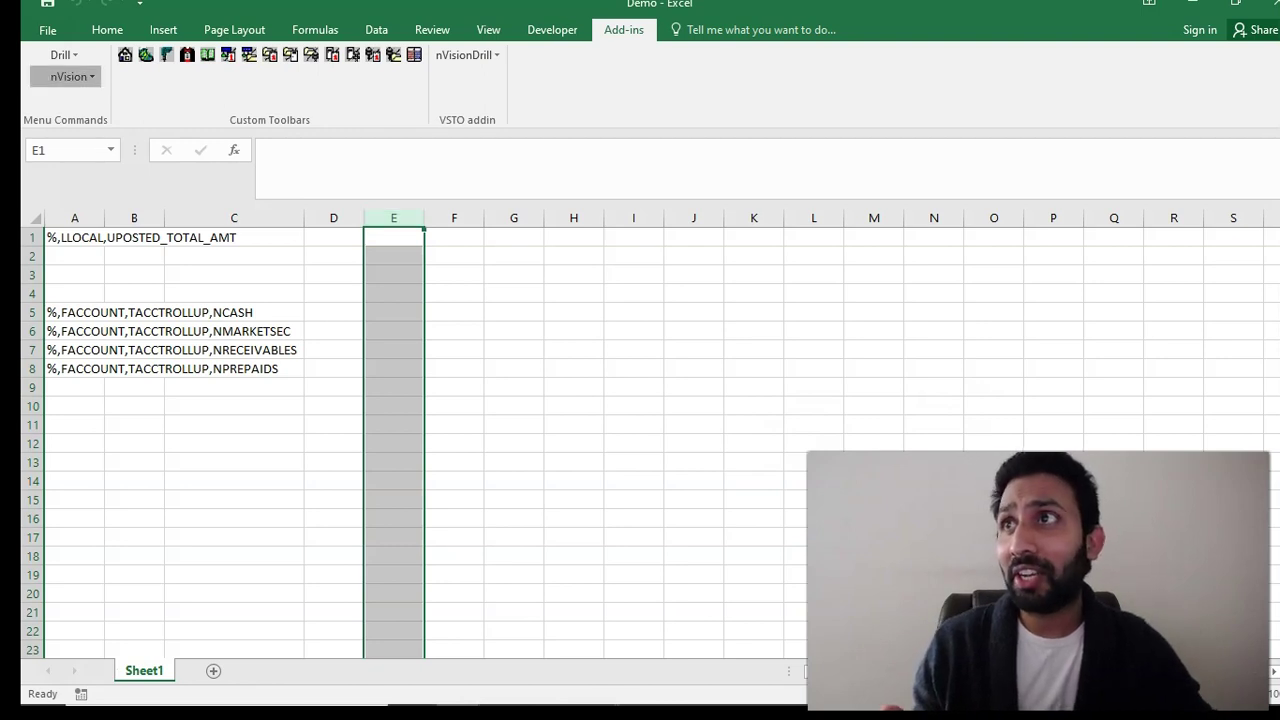
left_click(70, 76)
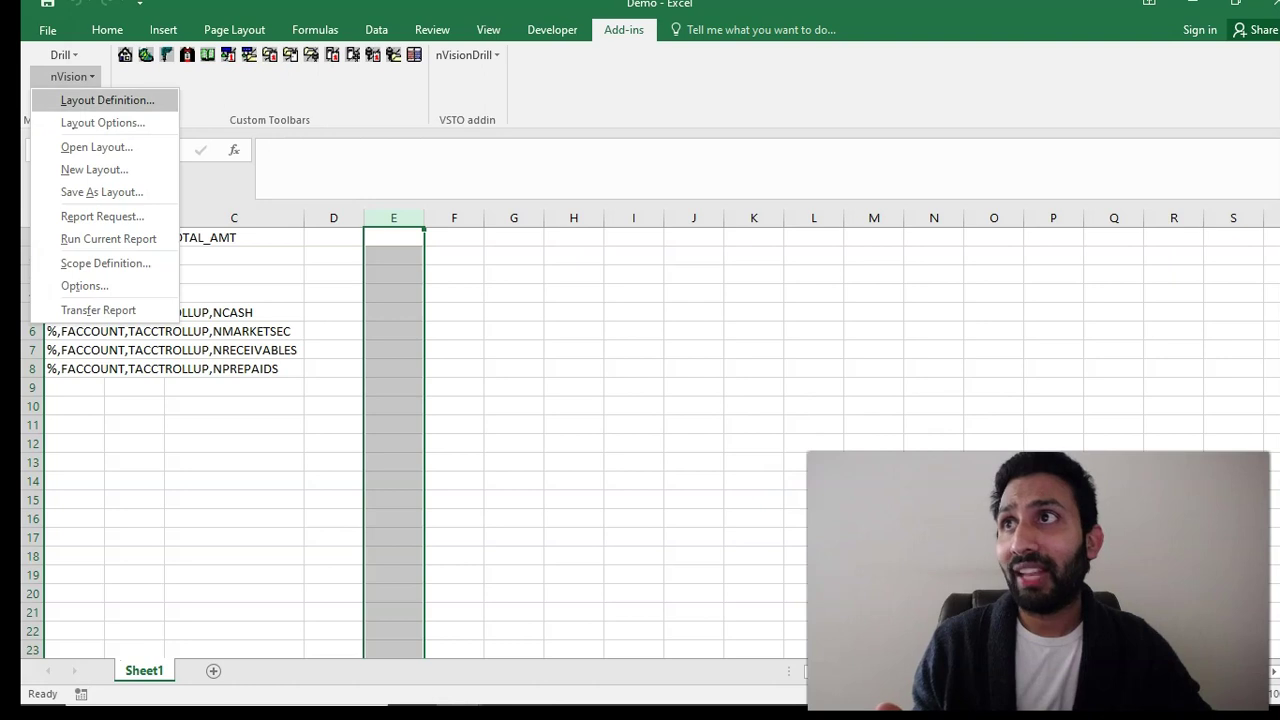
left_click(95, 100)
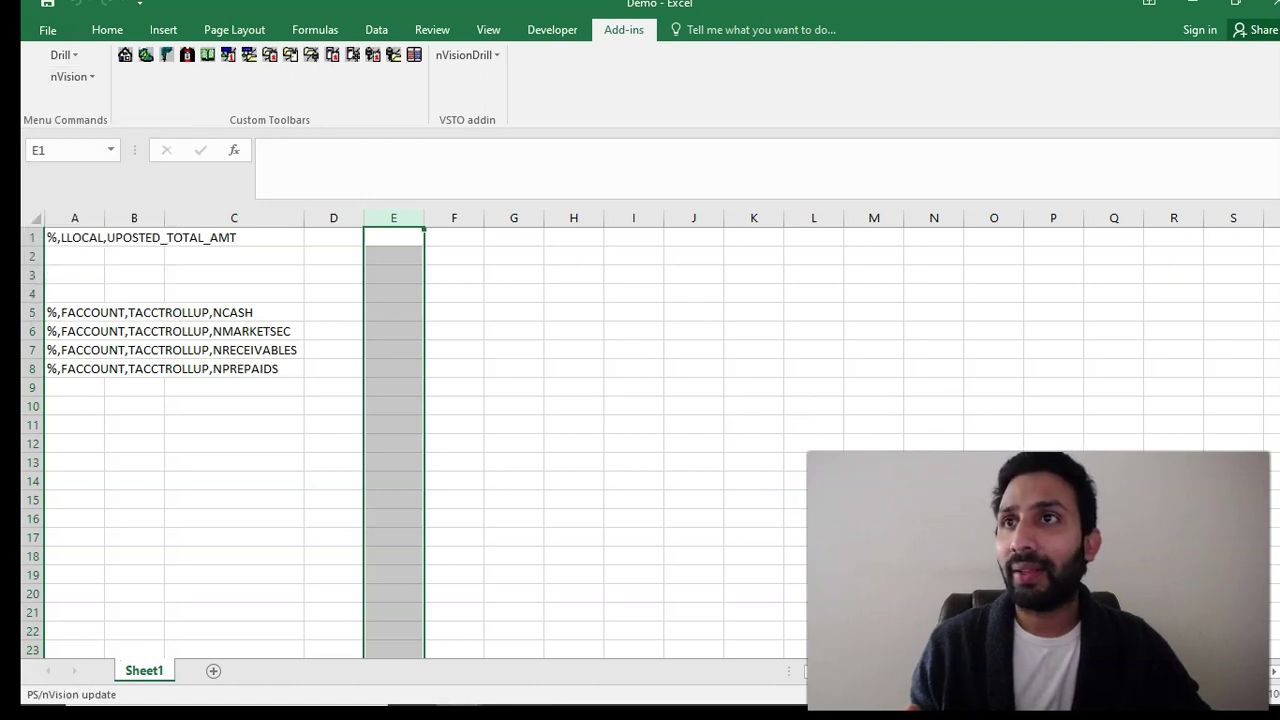
left_click(573, 218)
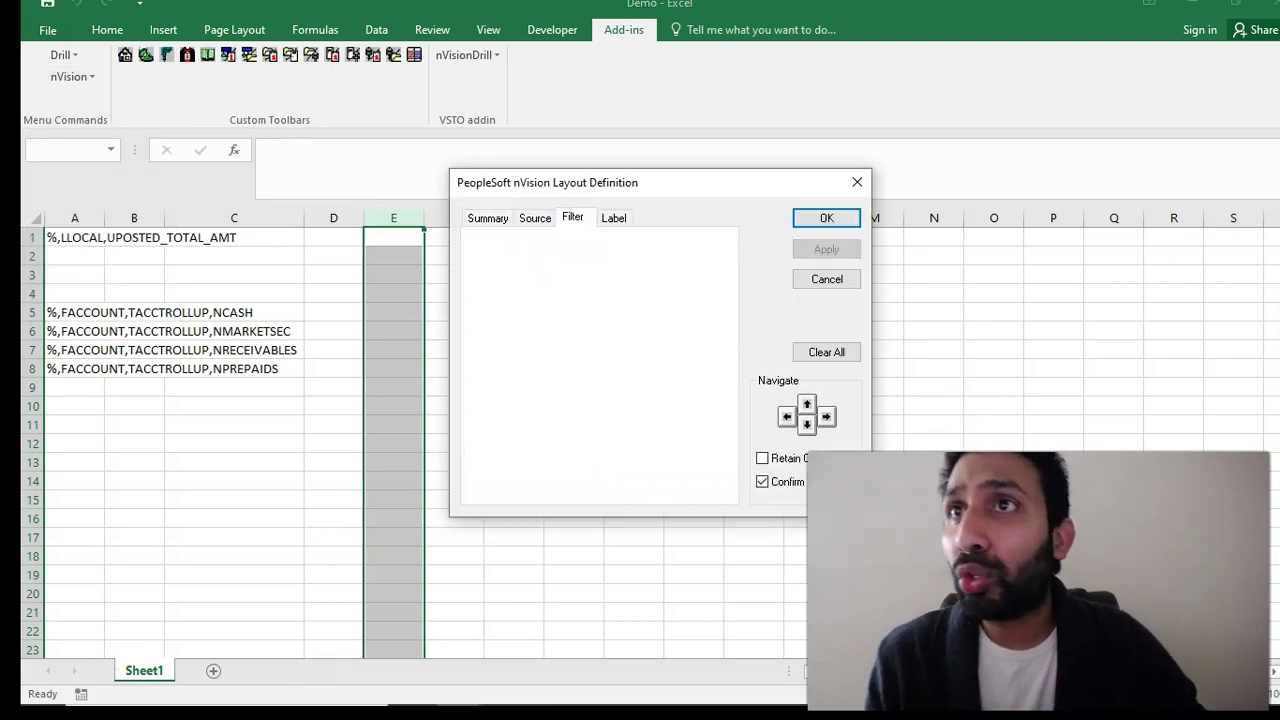
left_click(535, 218)
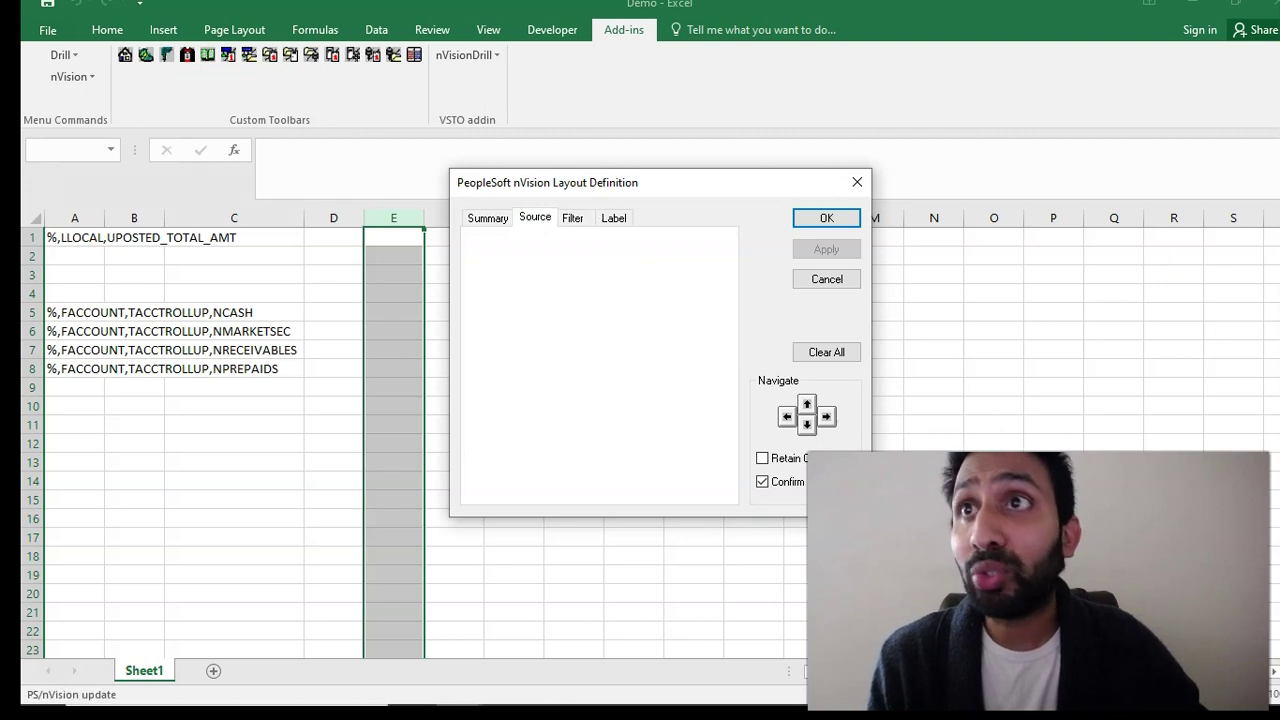
left_click(521, 453)
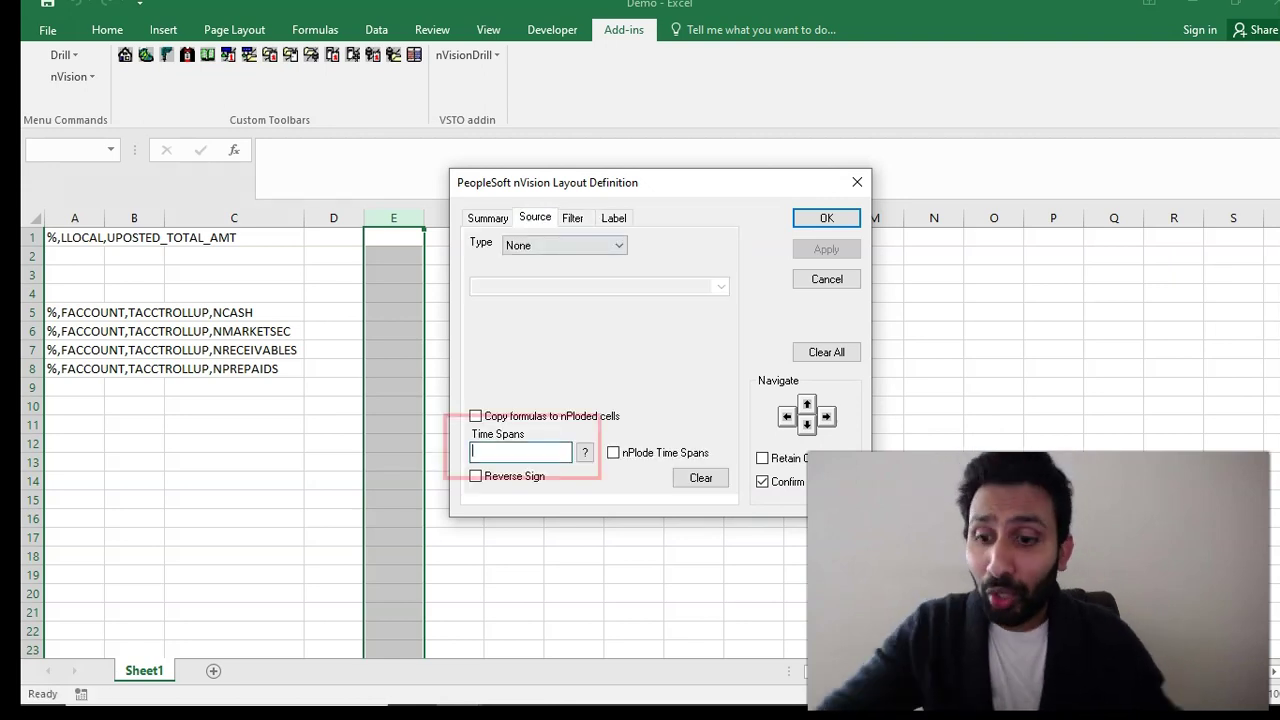
type("BAL")
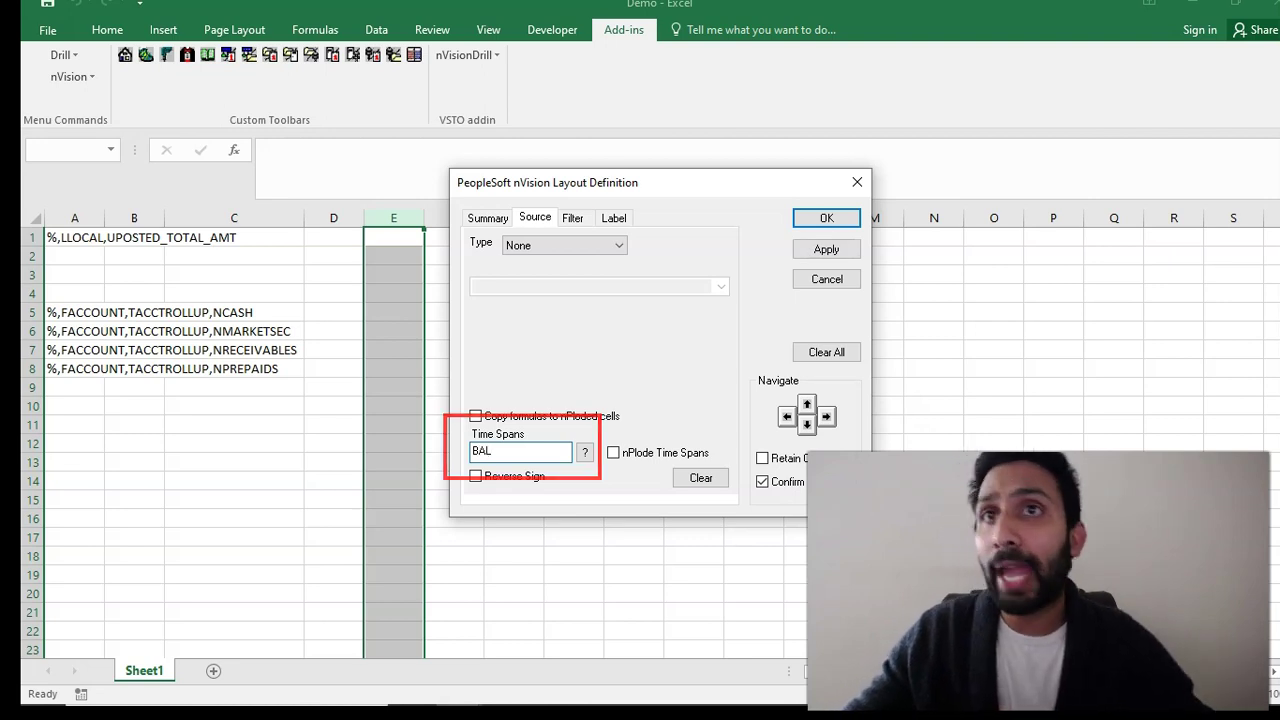
left_click(826, 249)
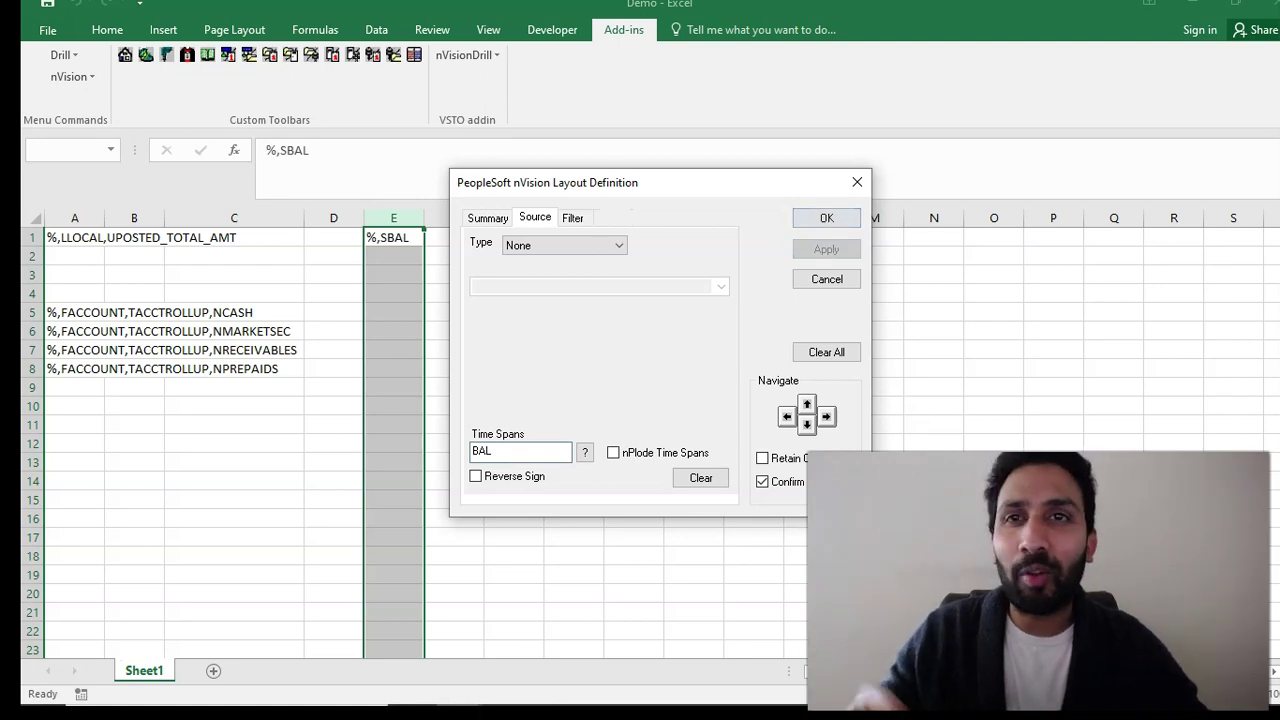
key("Return")
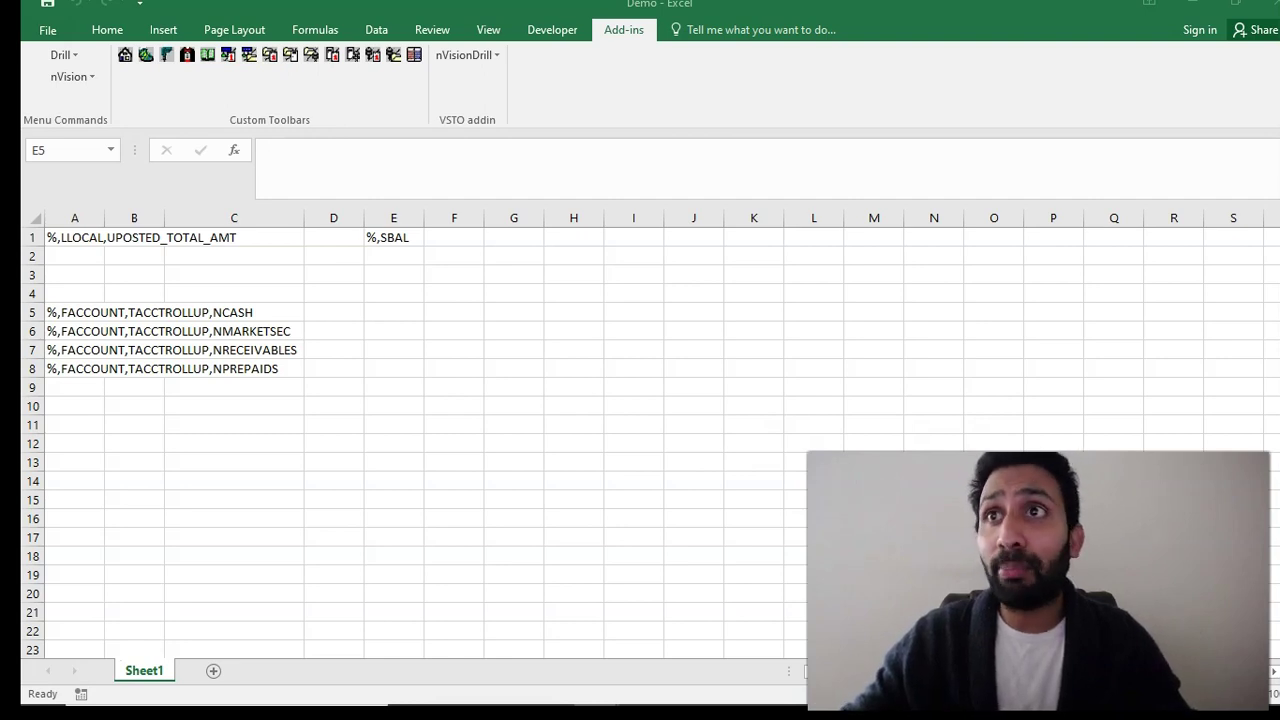
left_click(394, 312)
Step: Open the layout definition for column G and enter BAL-1YR as its source time span
left_click(514, 218)
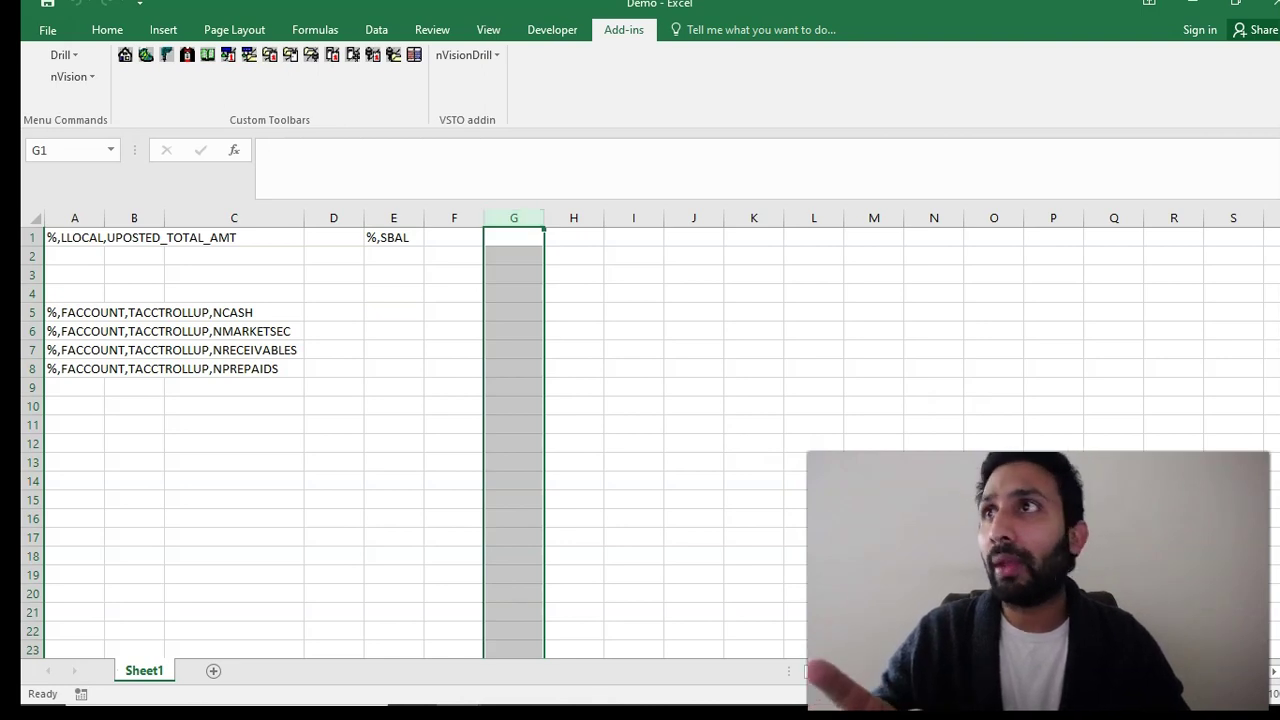
left_click(70, 76)
left_click(100, 94)
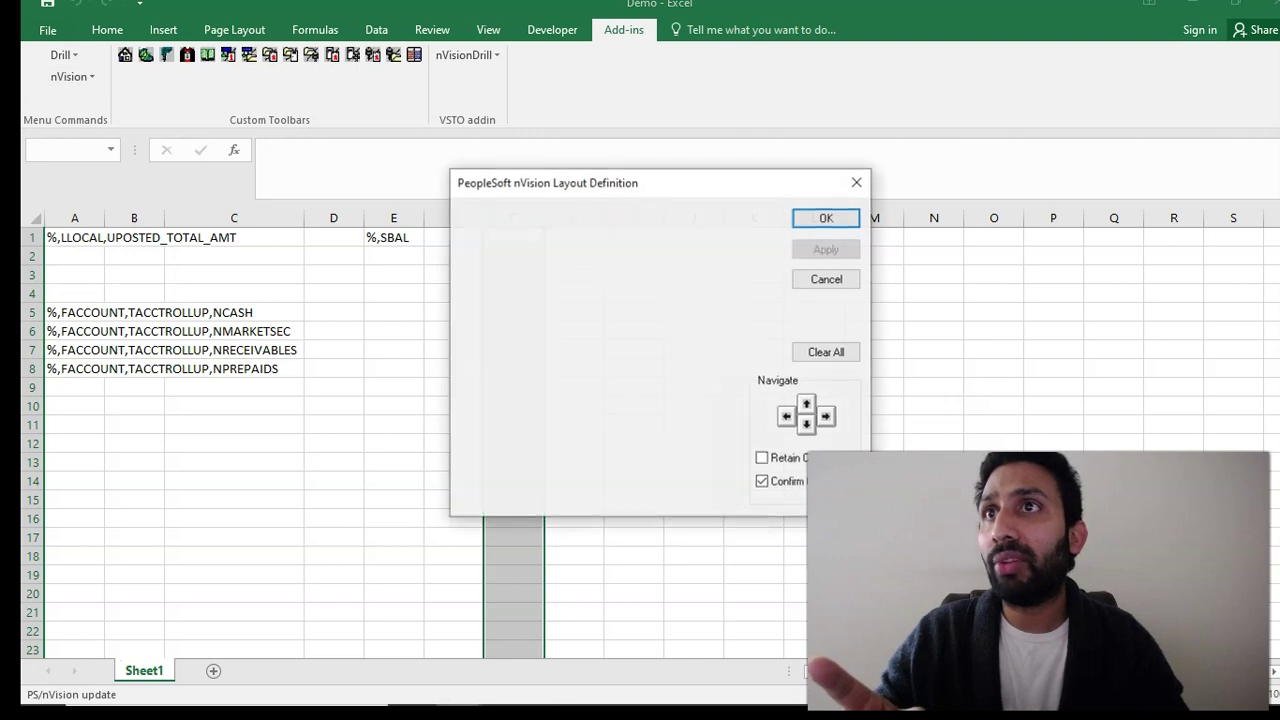
left_click(535, 218)
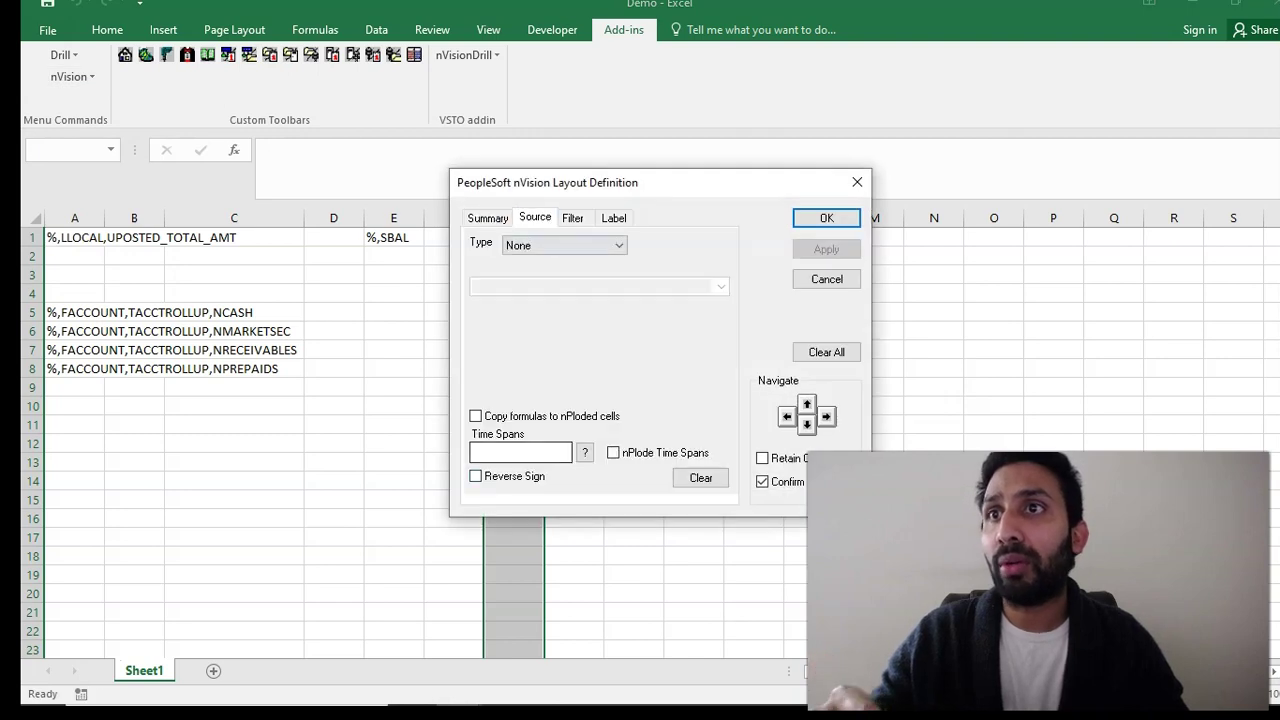
left_click(520, 453)
type("BAL")
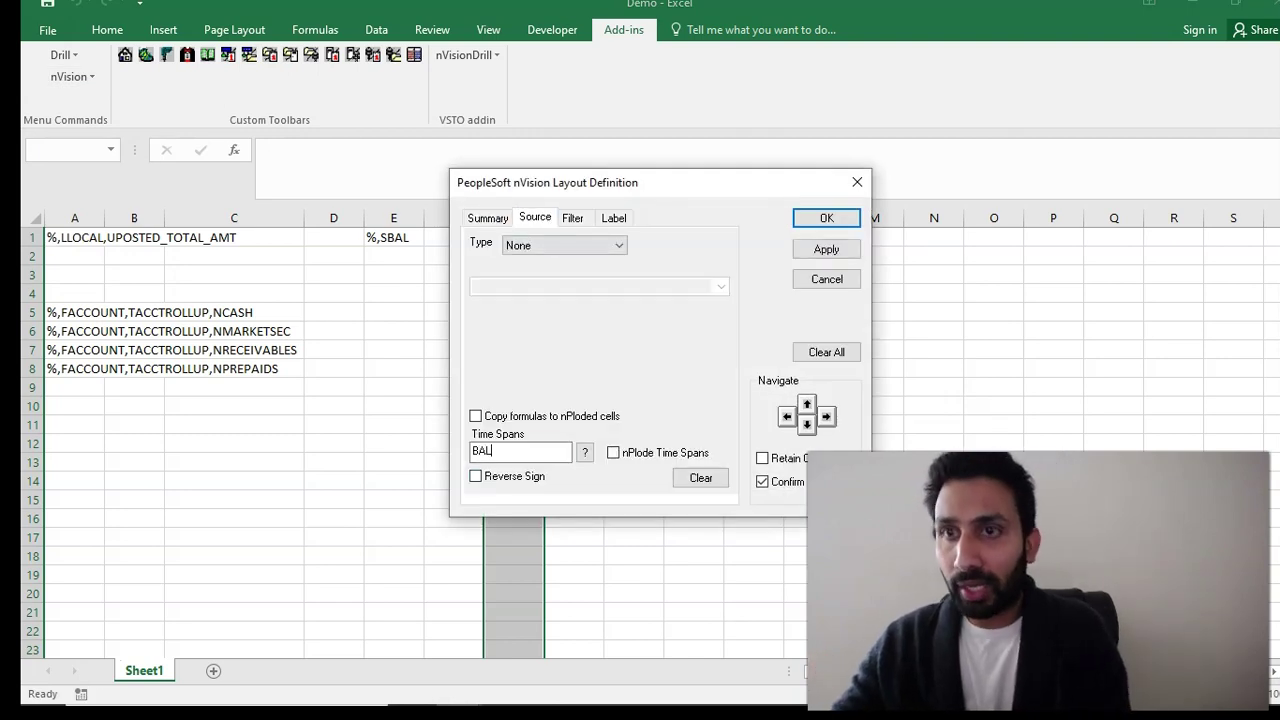
type("-1YR")
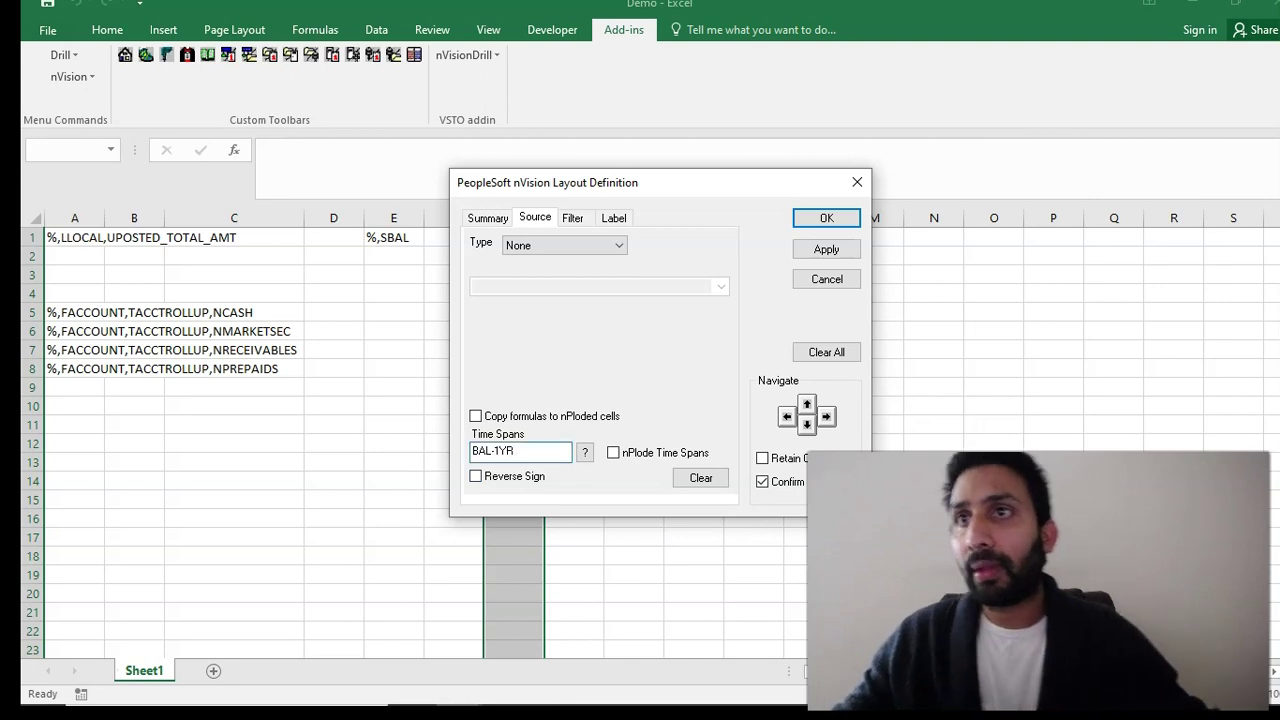
Step: Look up BAL-1YR among the valid time span values, accept it, and apply it to column G
key("Tab")
key("space")
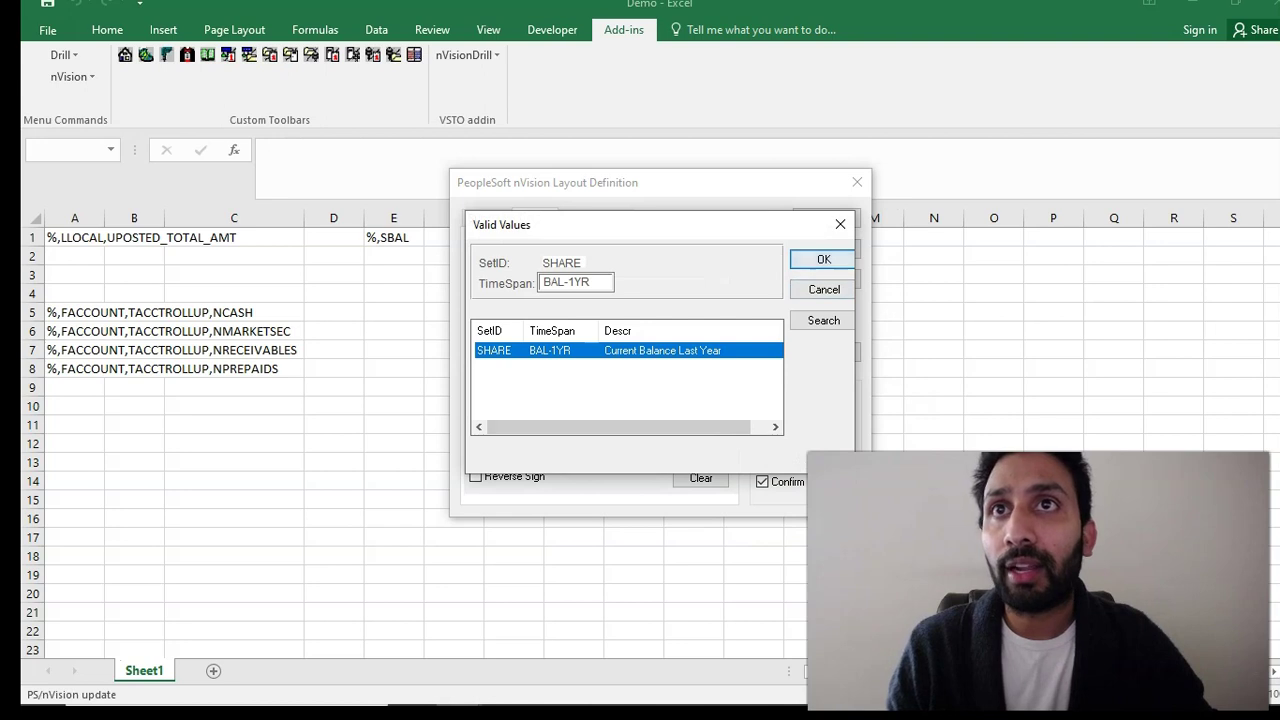
key("Return")
left_click(826, 249)
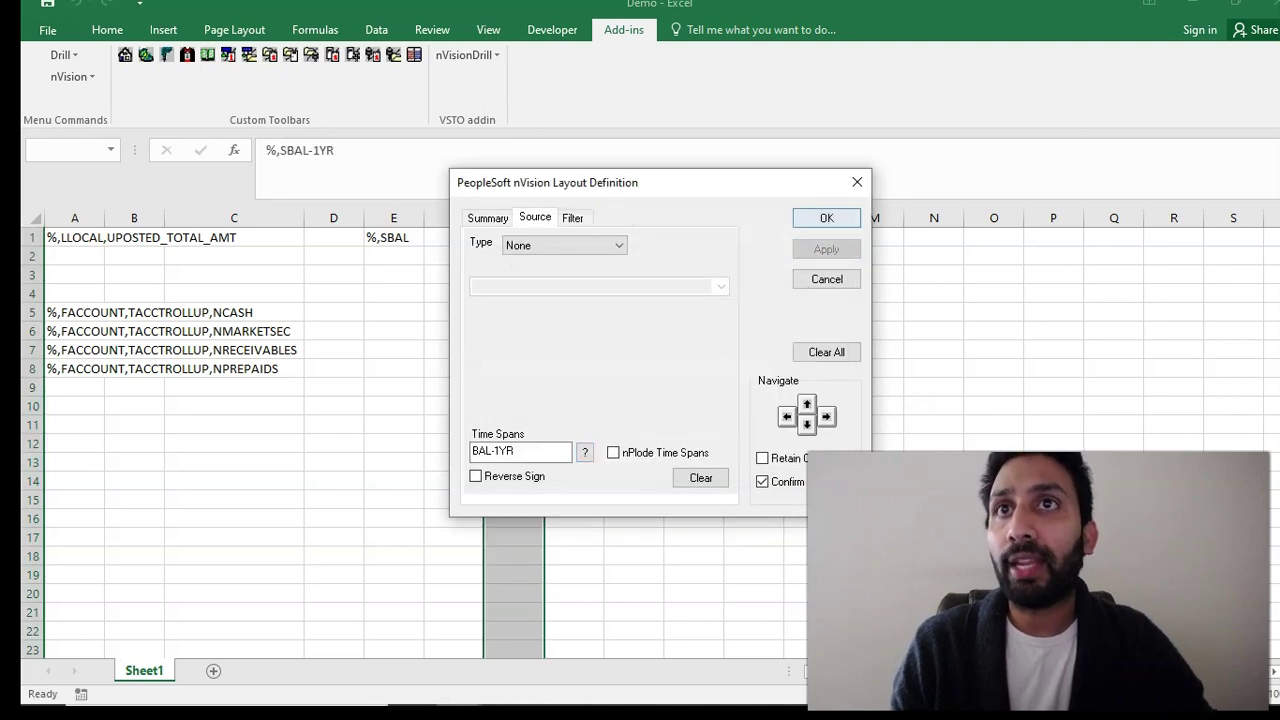
left_click(826, 218)
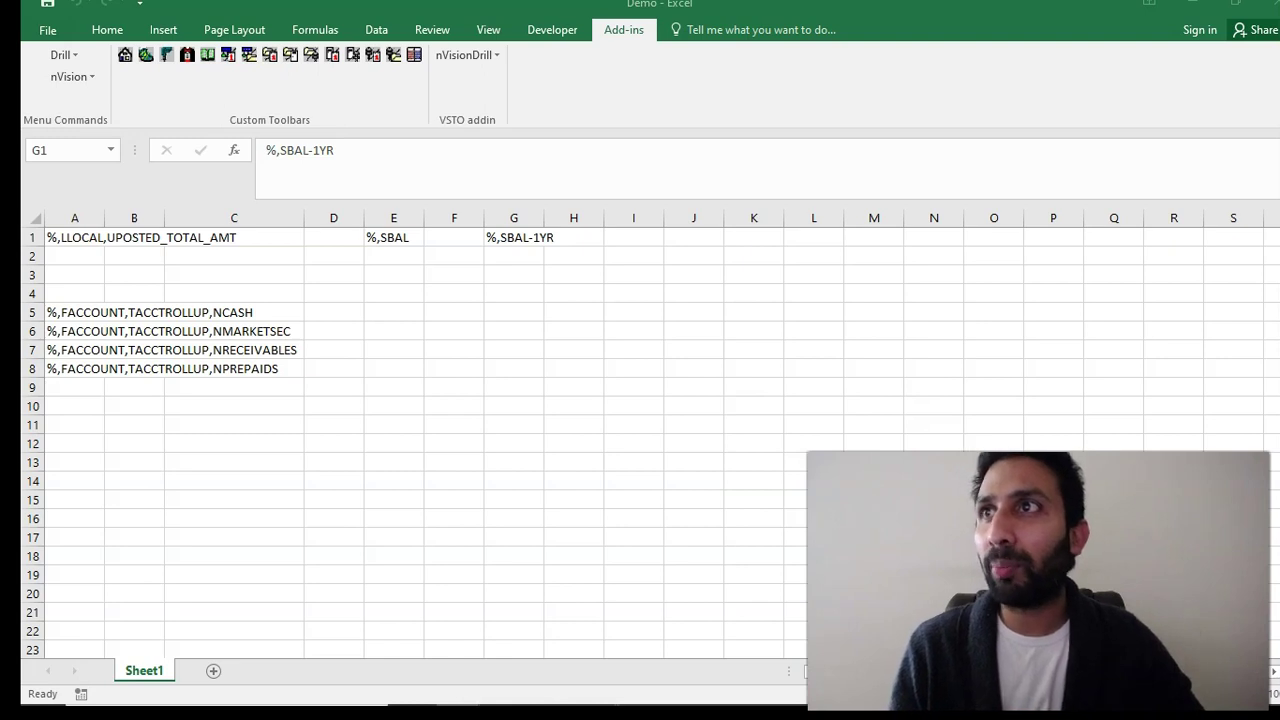
Step: Open the layout definition for column C and enter DESCR as the label field on the tree node table
left_click(234, 218)
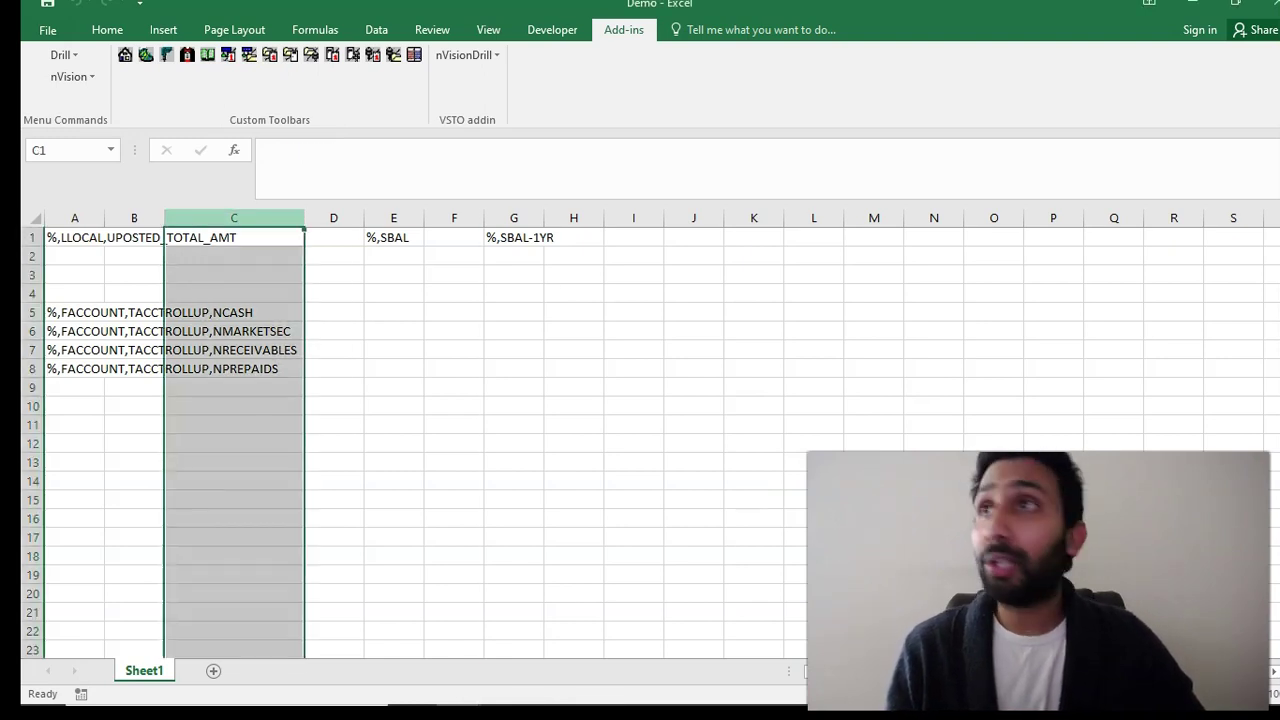
left_click(70, 76)
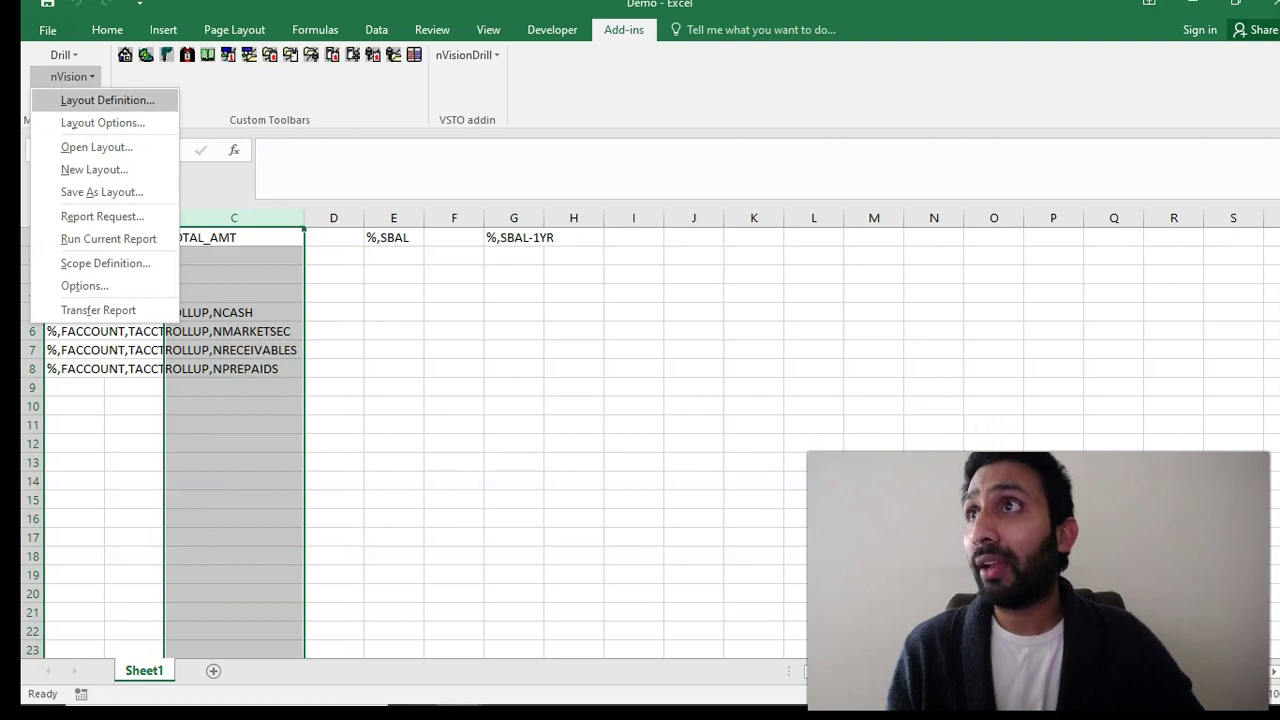
left_click(107, 100)
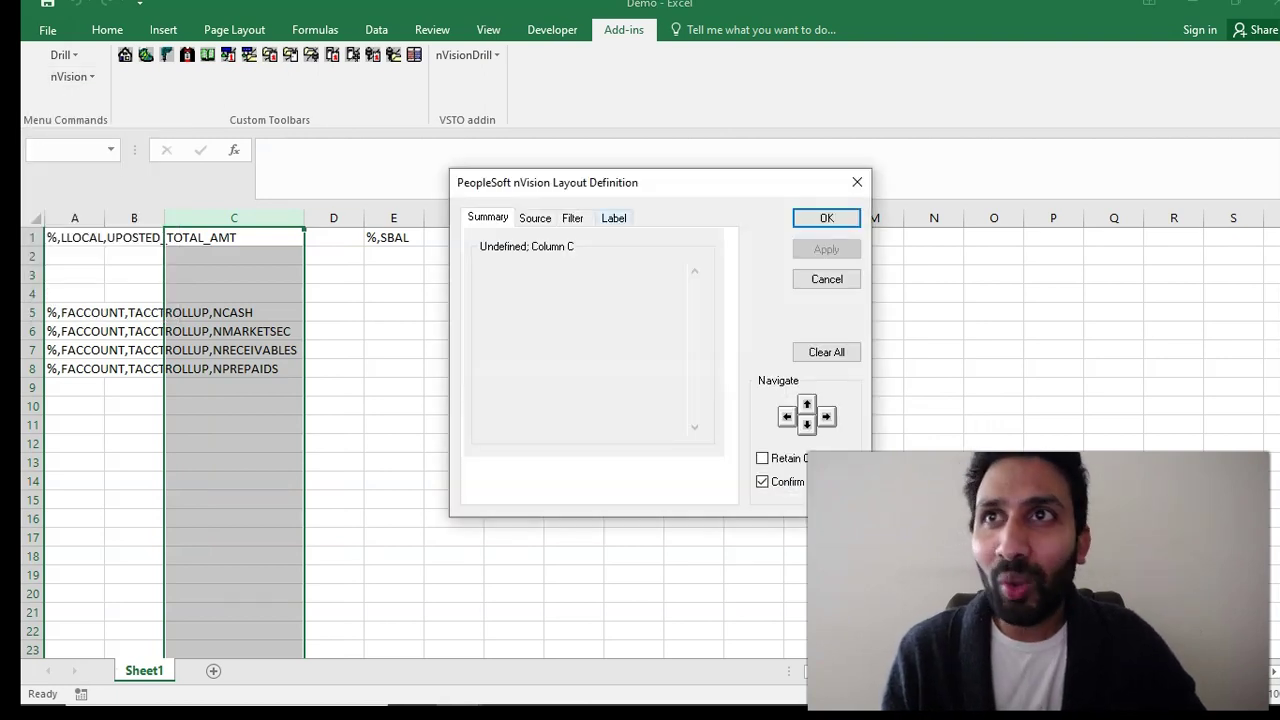
left_click(613, 218)
left_click(558, 332)
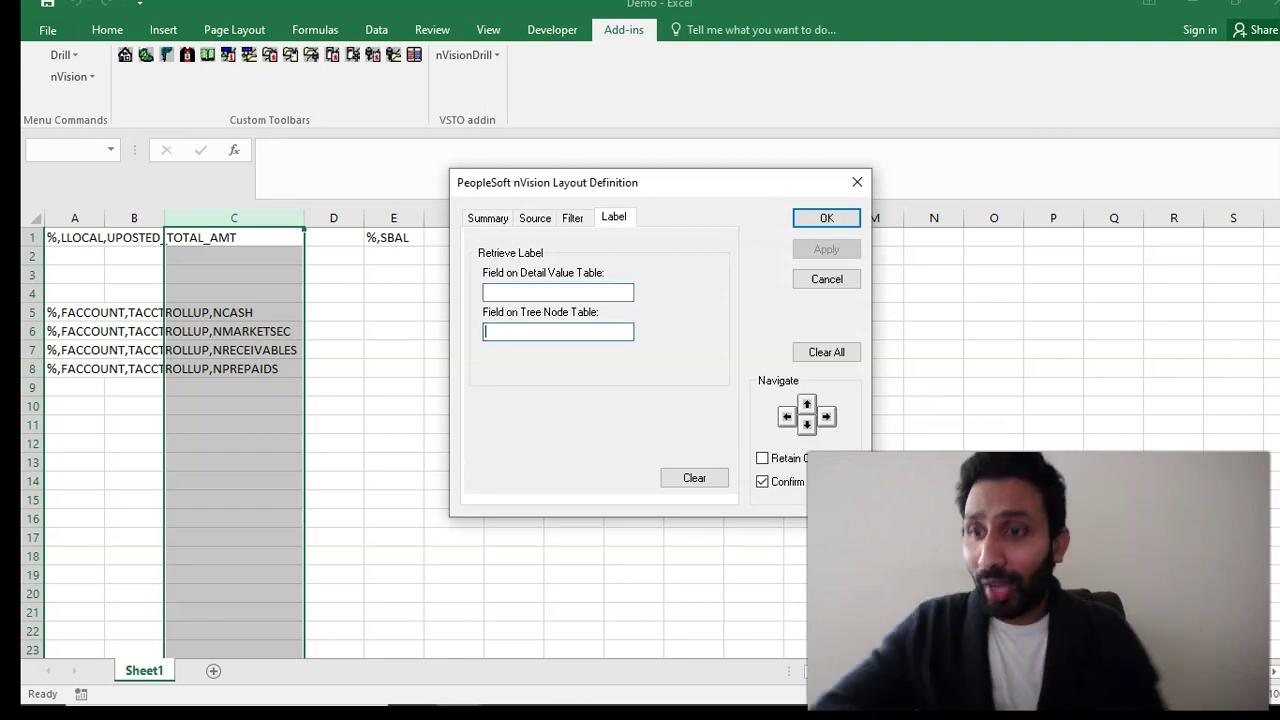
type("DESCR")
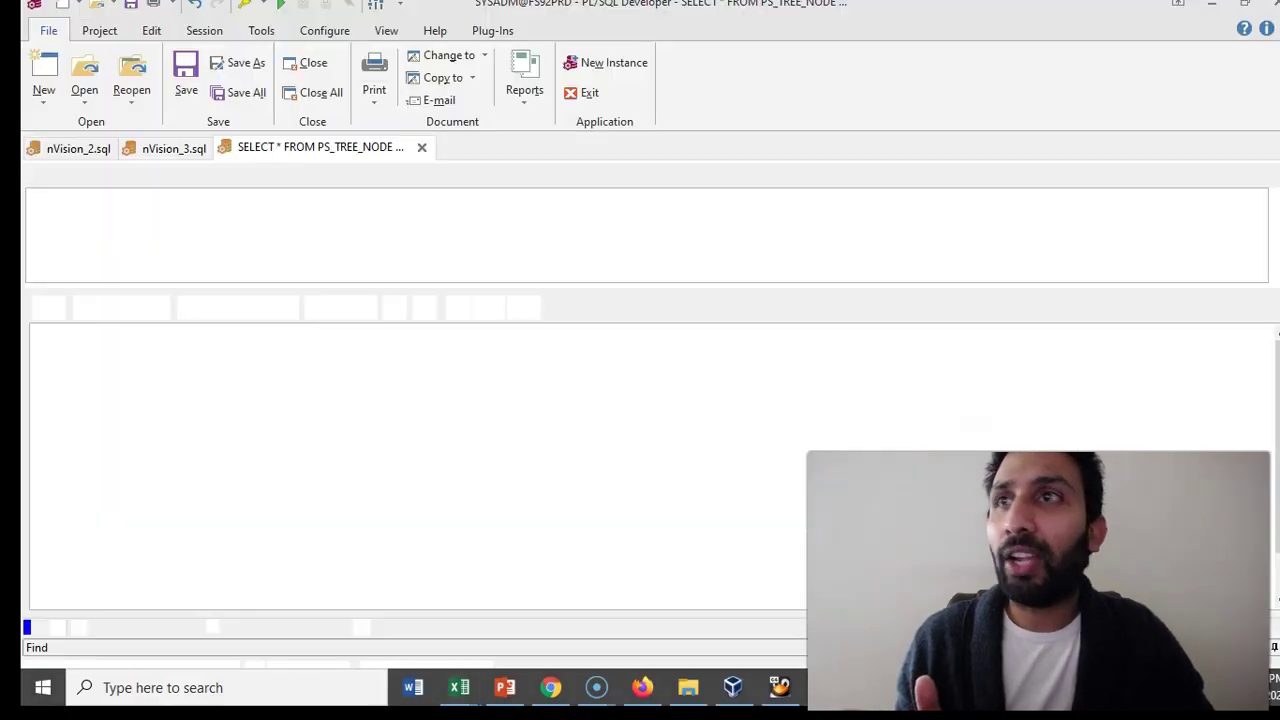
Step: Check the PS_TREE_NODE_TBL query in PL/SQL Developer, then return to the Excel layout and apply the DESCR label to column C
double_click(194, 197)
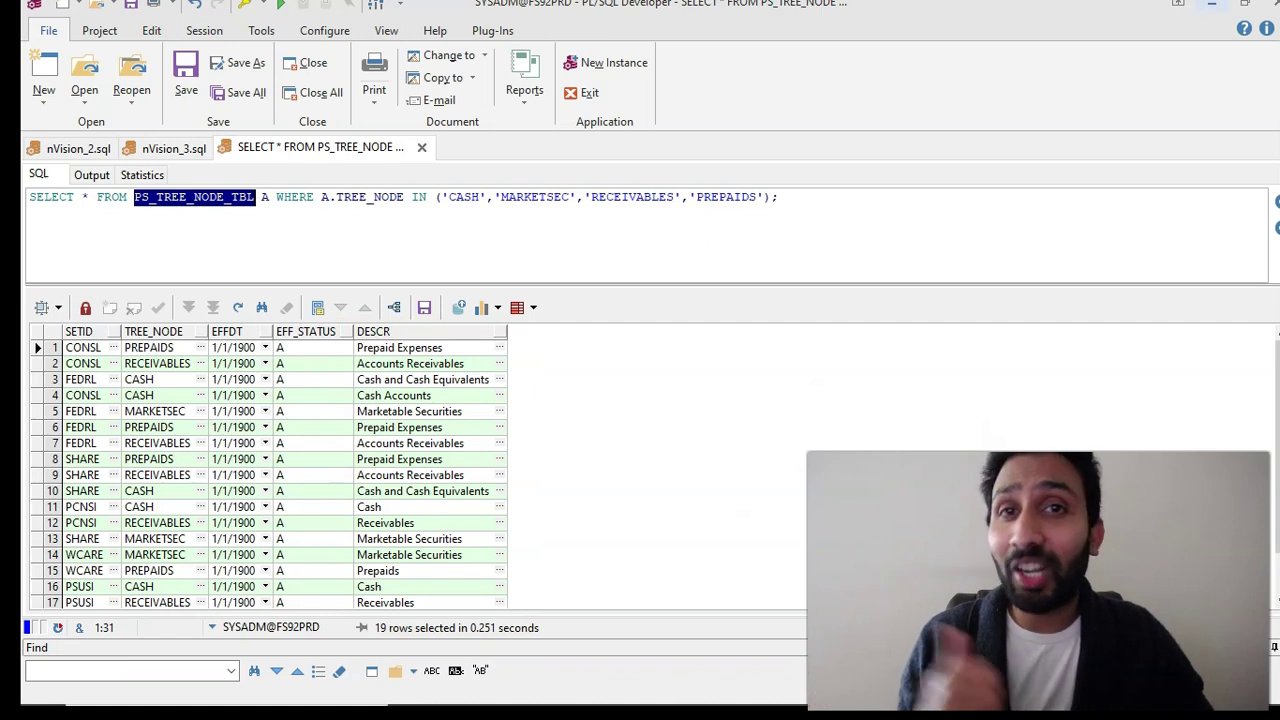
left_click(1212, 5)
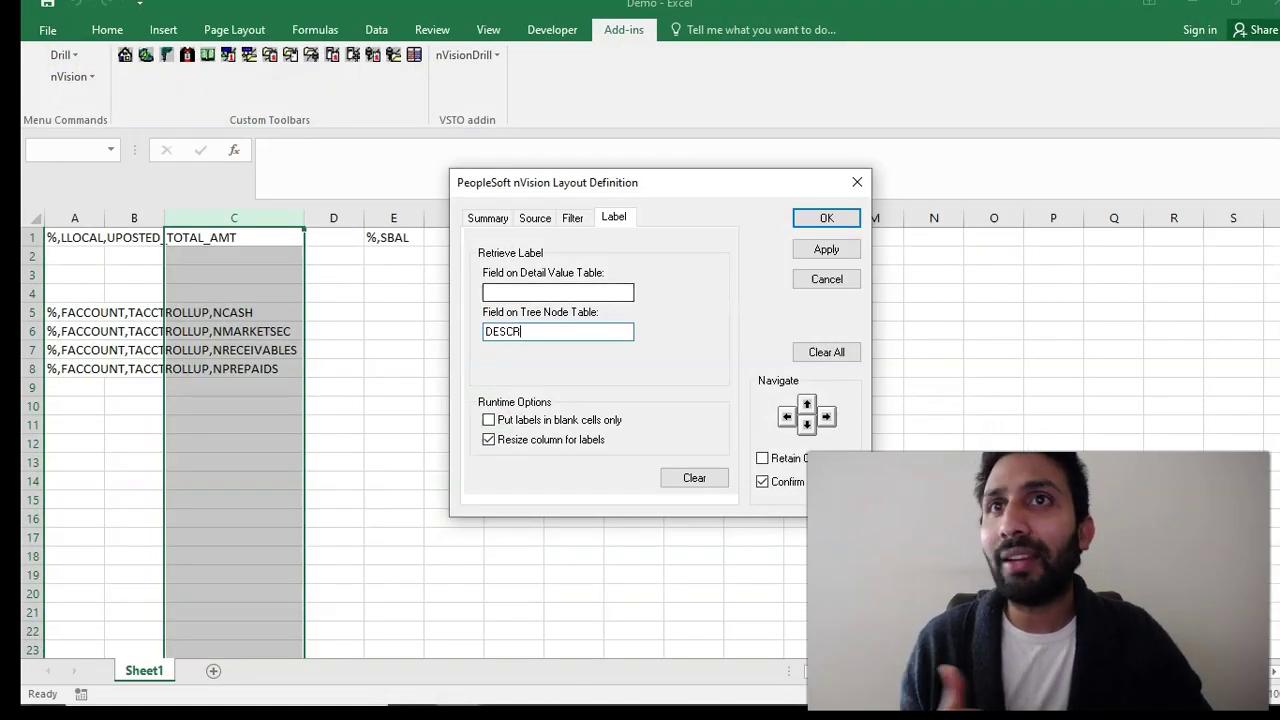
left_click(826, 249)
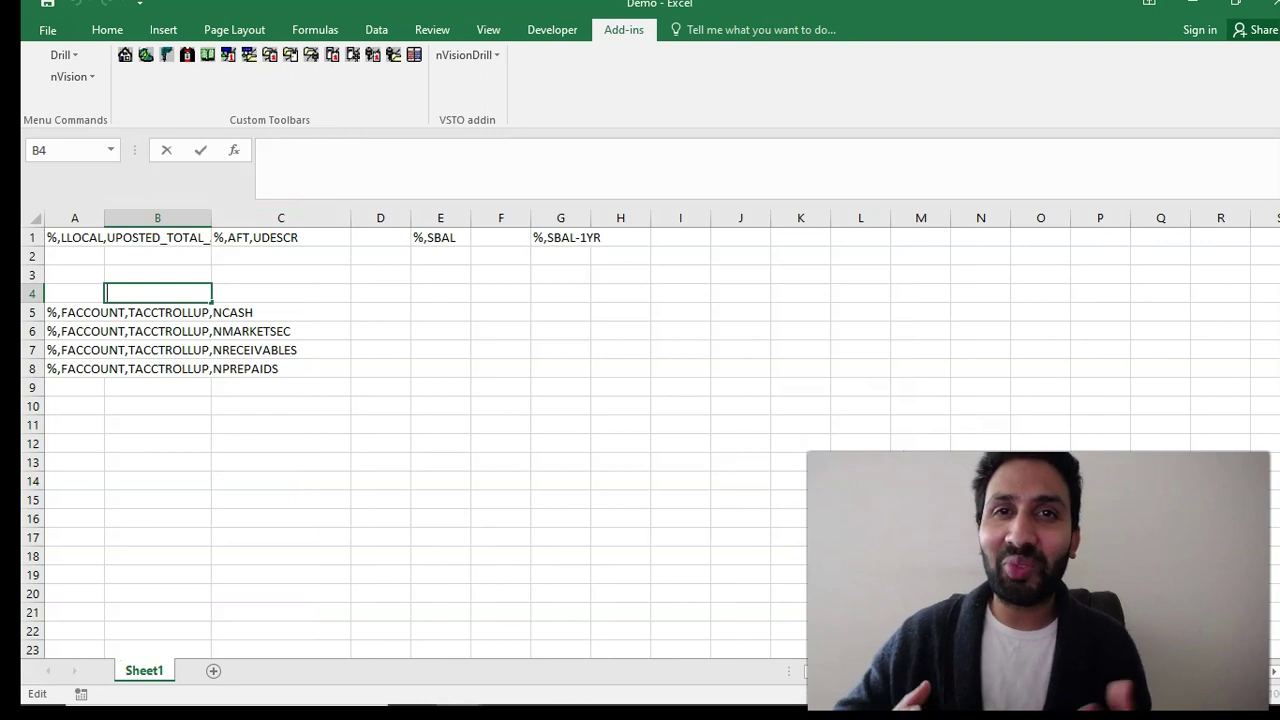
Step: Enter the heading Current Assets in cell B4 and make it bold
type("Curr")
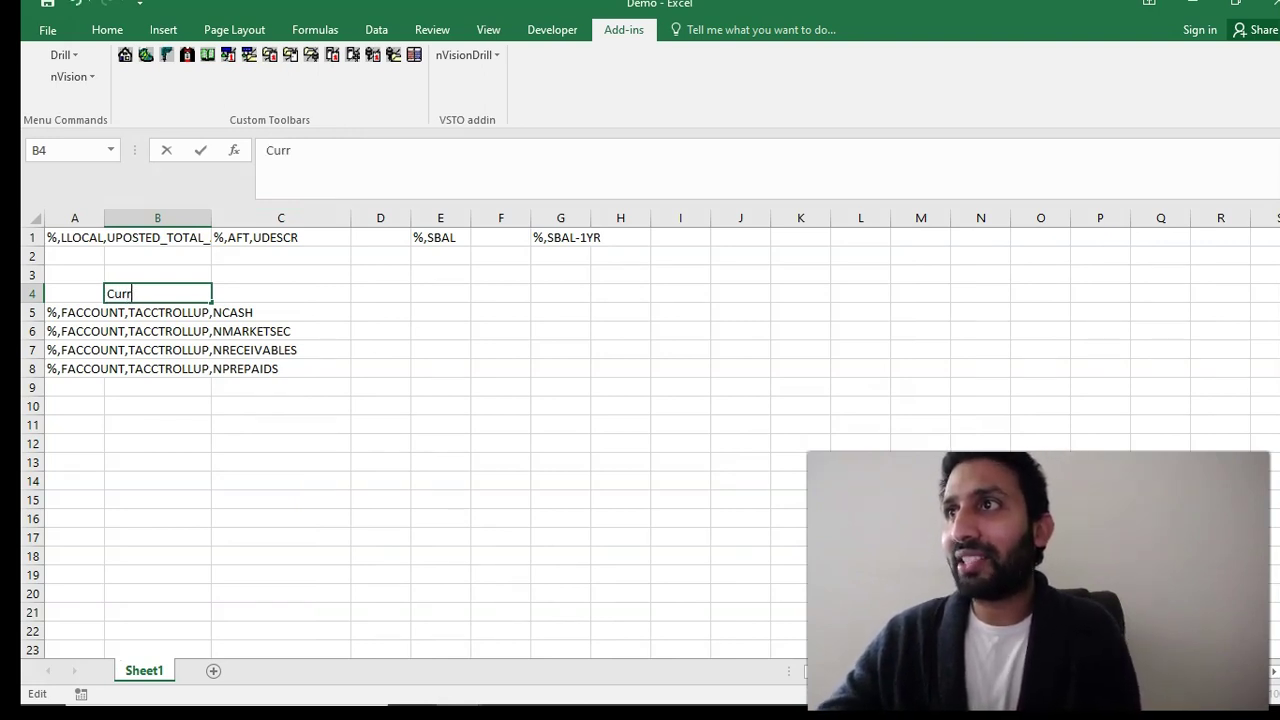
type("ent Assets")
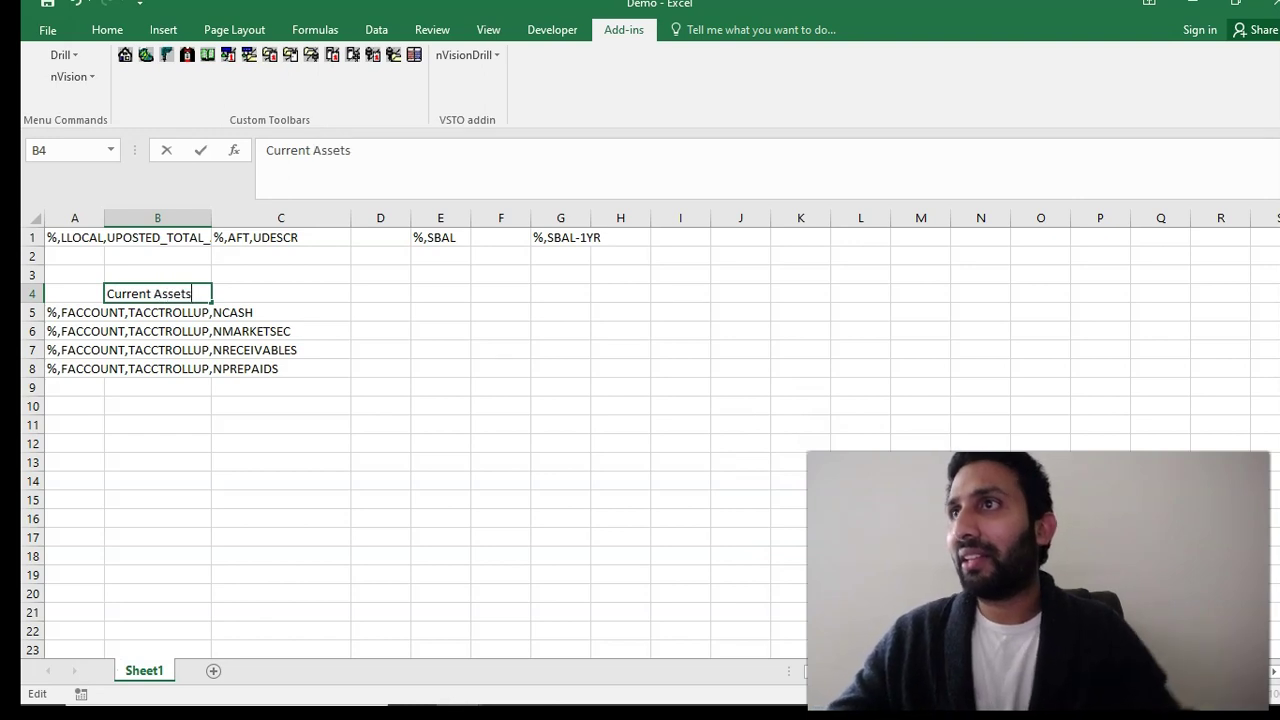
left_click(157, 462)
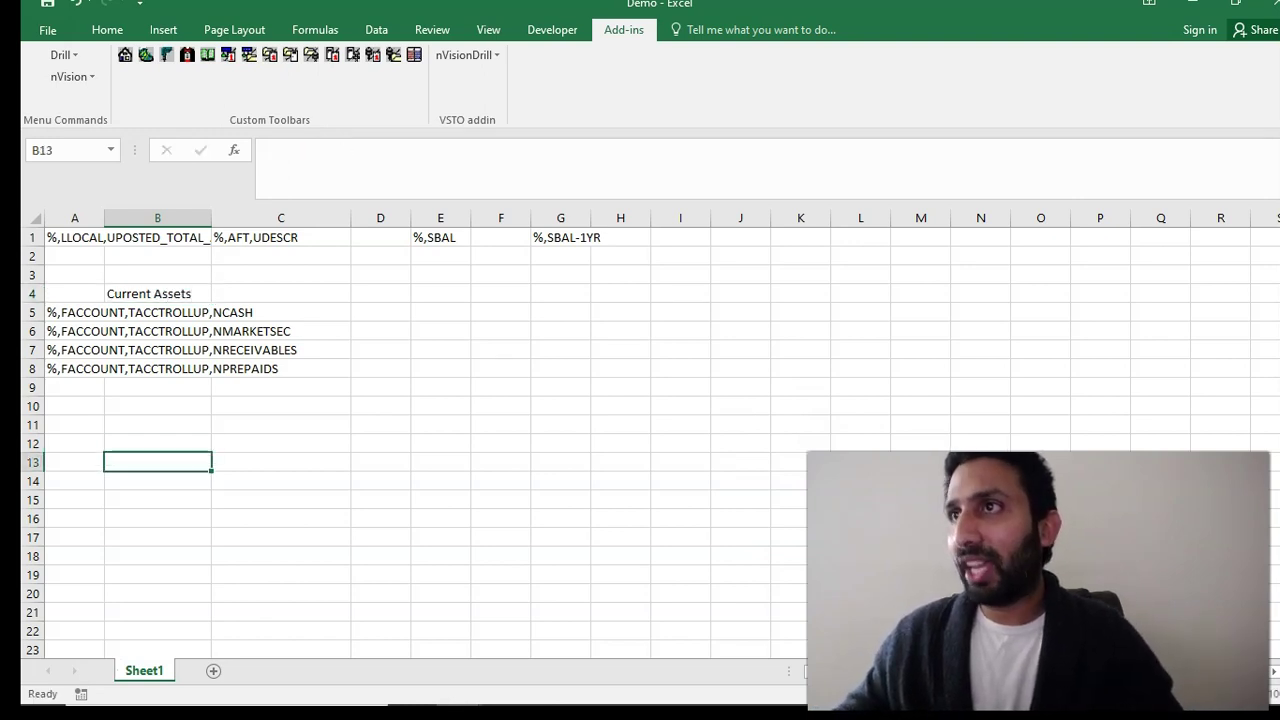
left_click(157, 294)
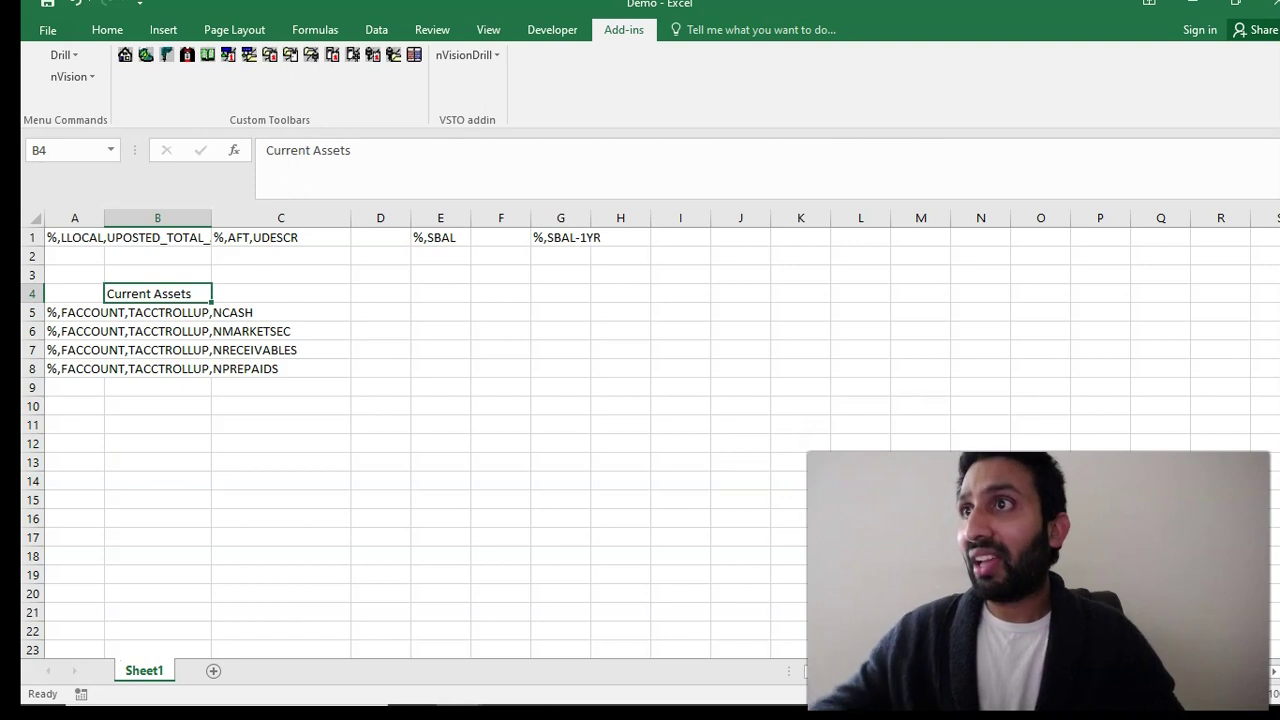
key("ctrl+b")
left_click(157, 462)
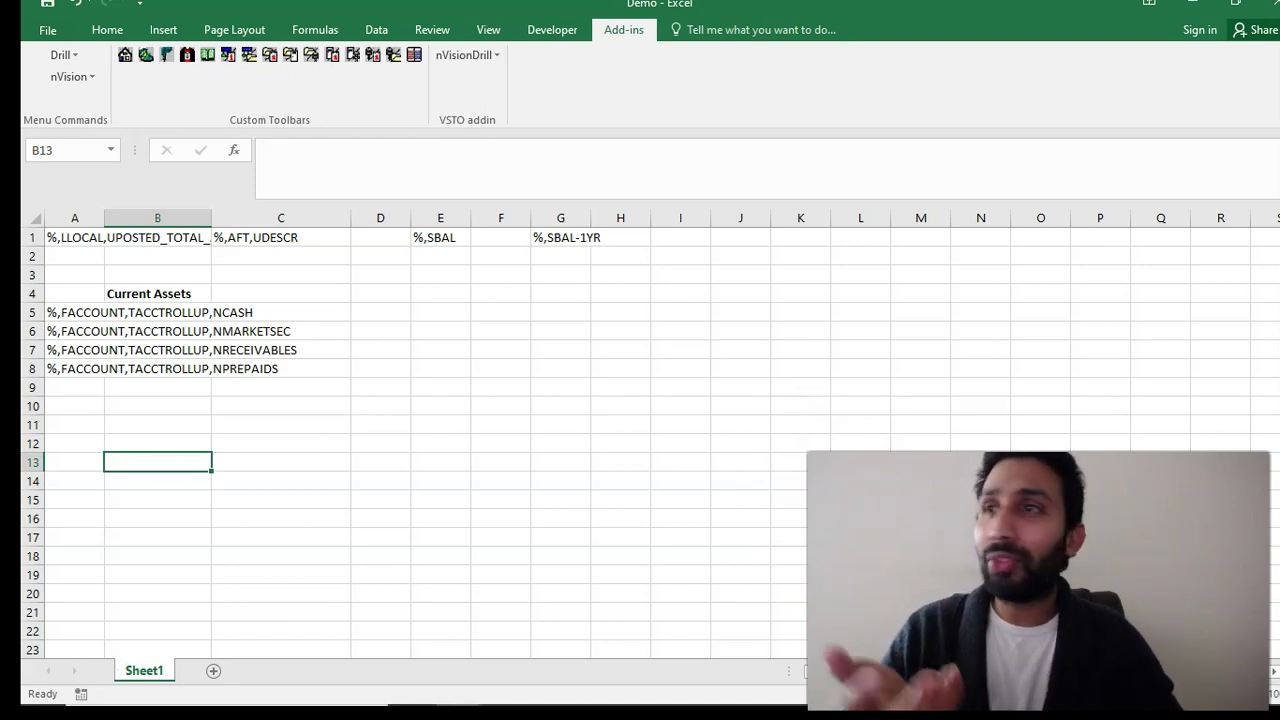
Step: Enter the label Total Current Assets in cell C10 and make it bold
double_click(281, 406)
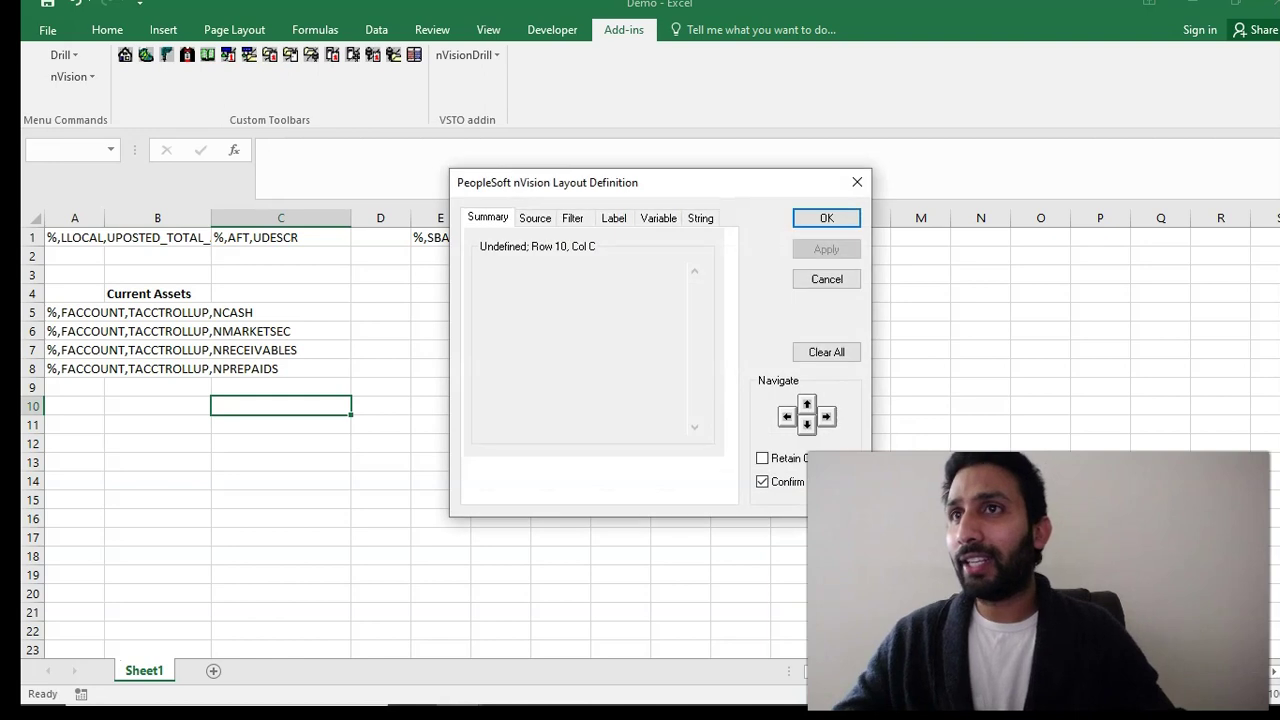
left_click(827, 279)
type("Total Current Assets")
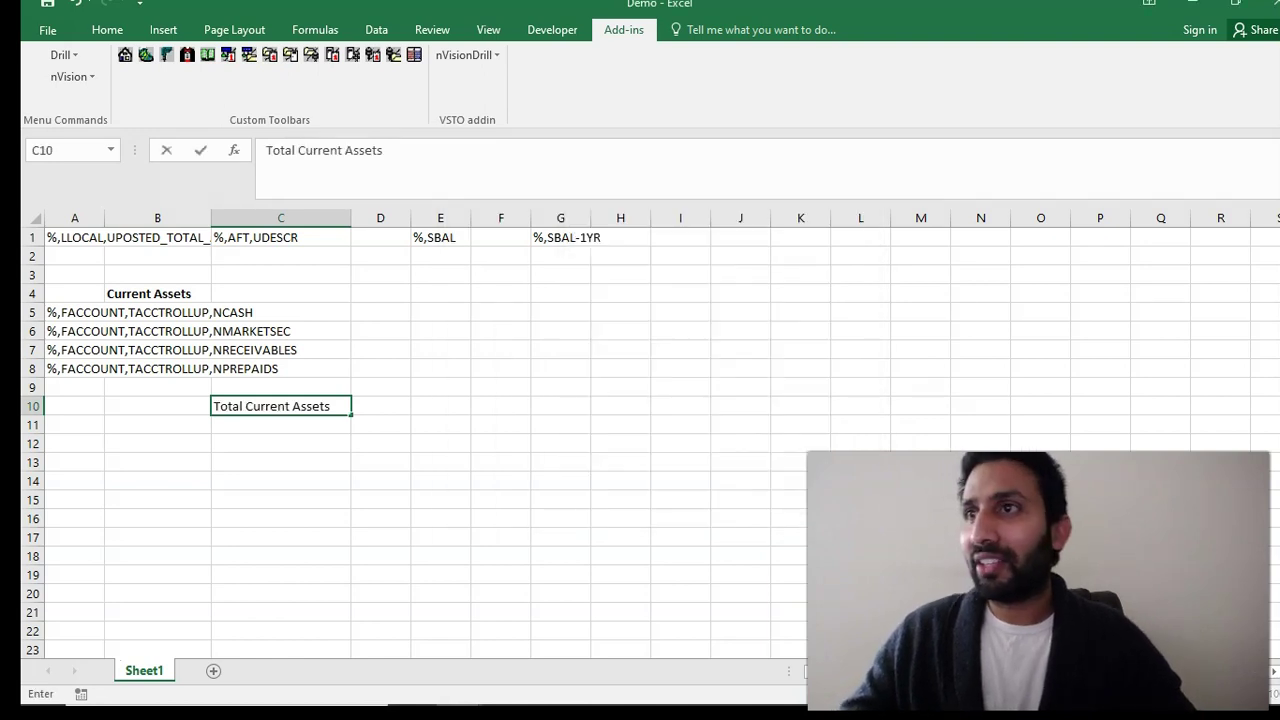
left_click(281, 443)
left_click(281, 406)
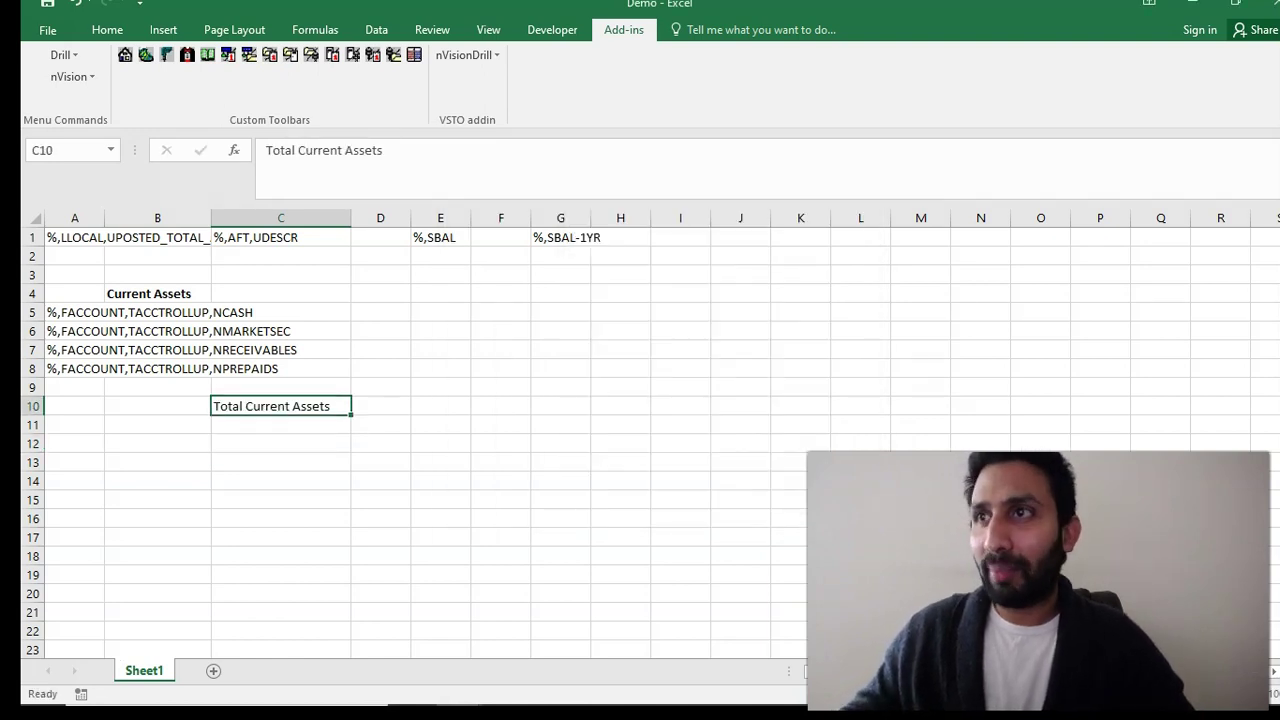
key("ctrl+b")
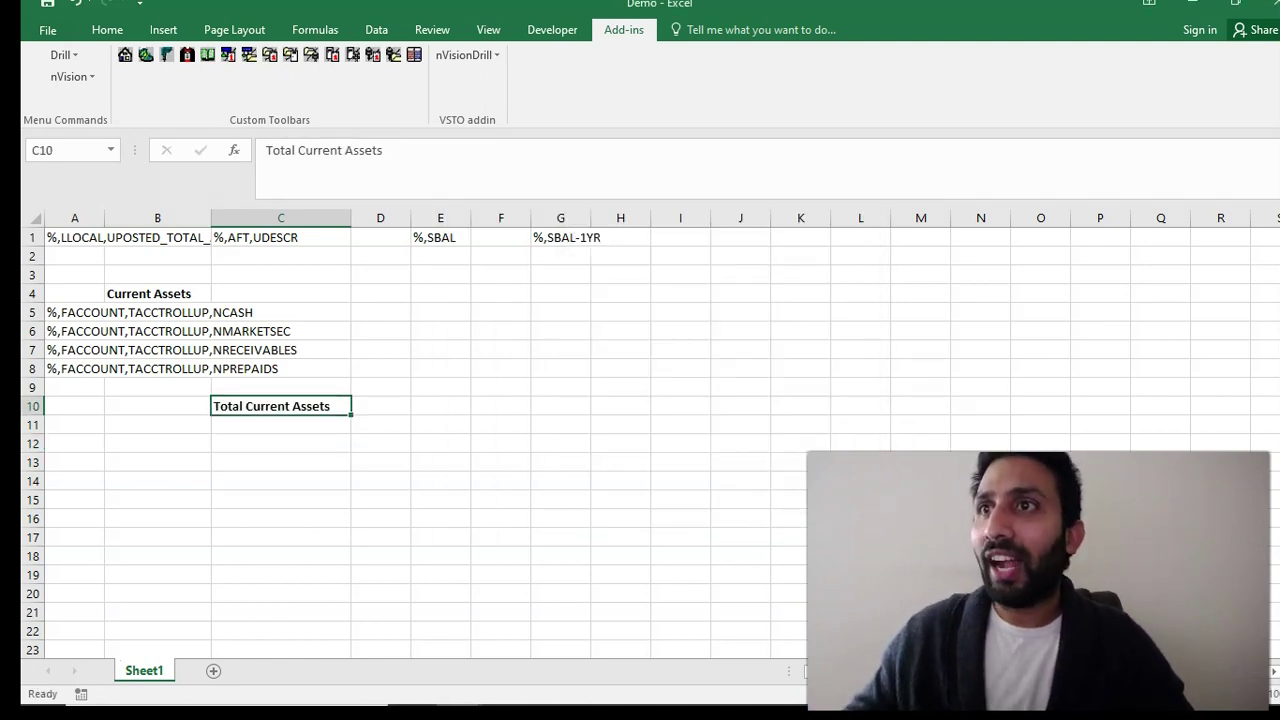
Step: Total the BAL column's account rows in cell E10 with the formula =SUM(E5:E8)
left_click(441, 406)
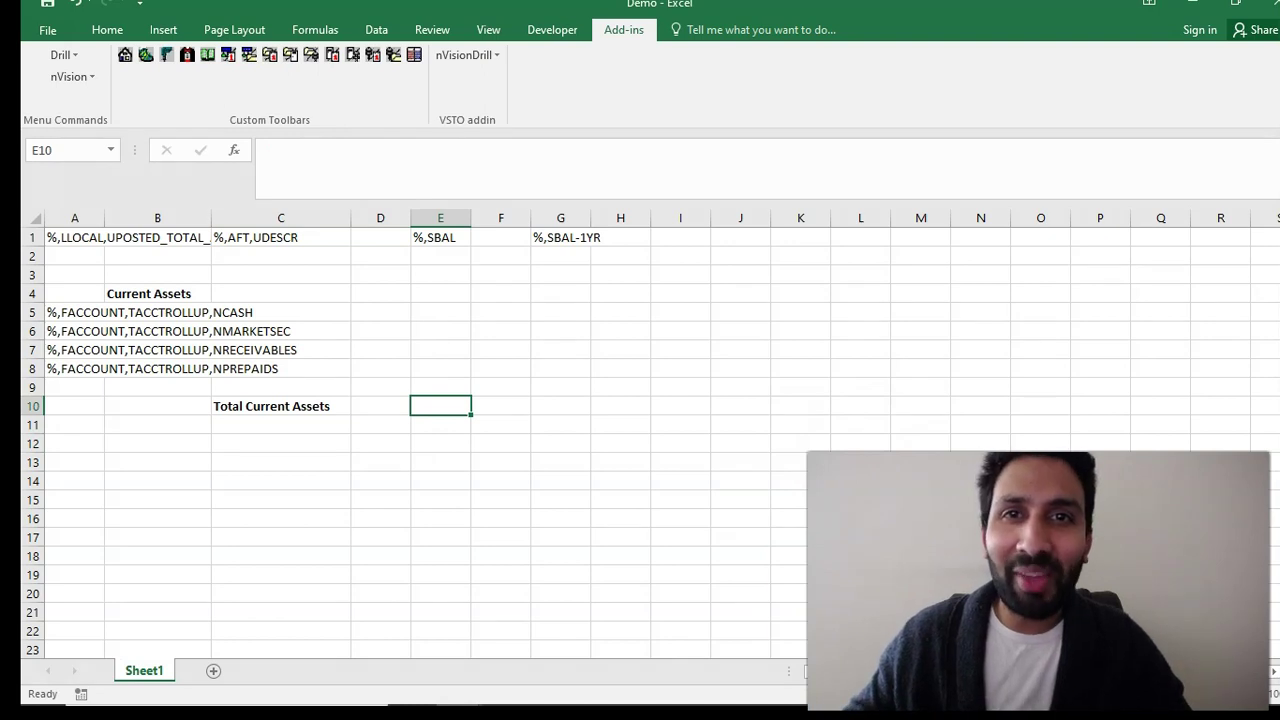
type("=")
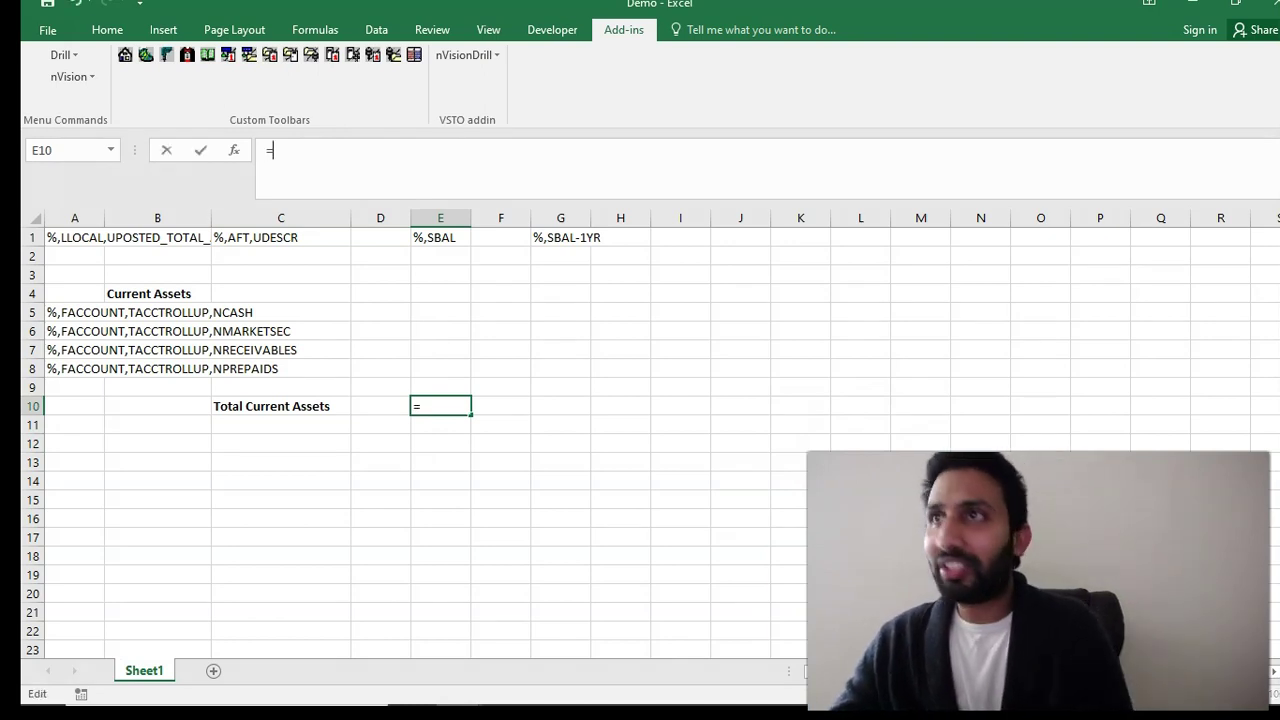
type("su")
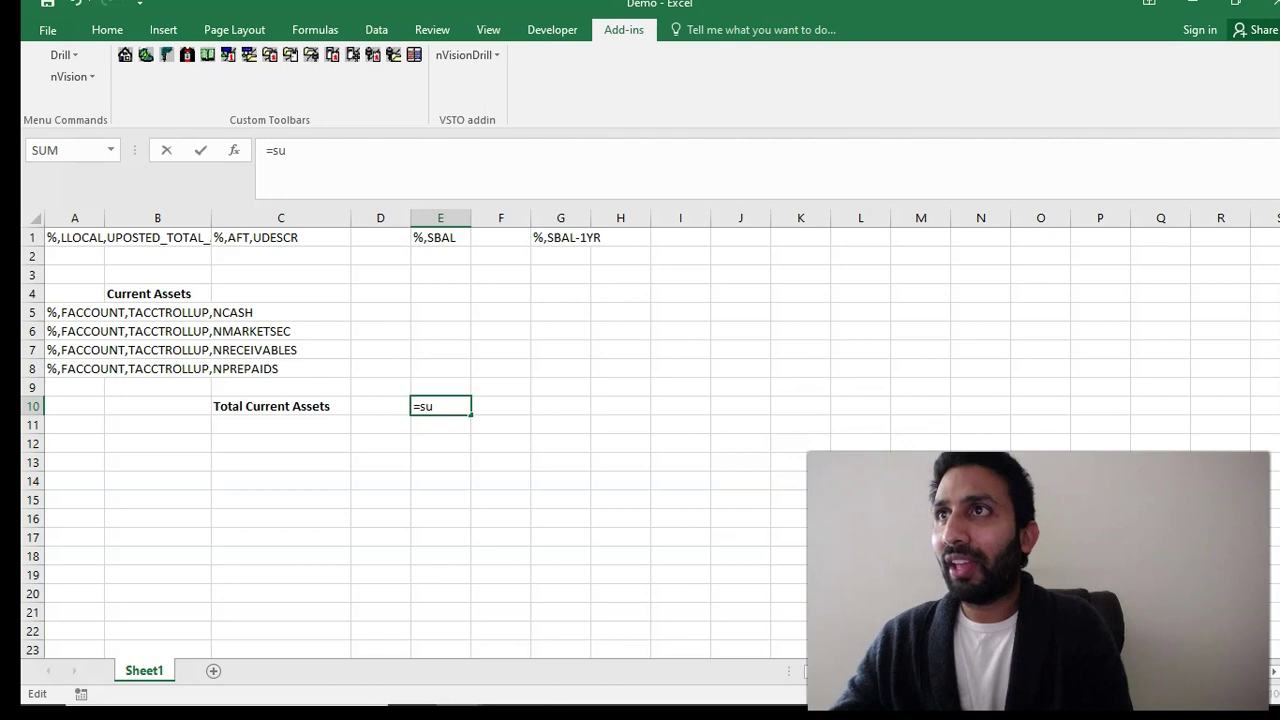
key("BackSpace")
key("BackSpace")
type("SUM")
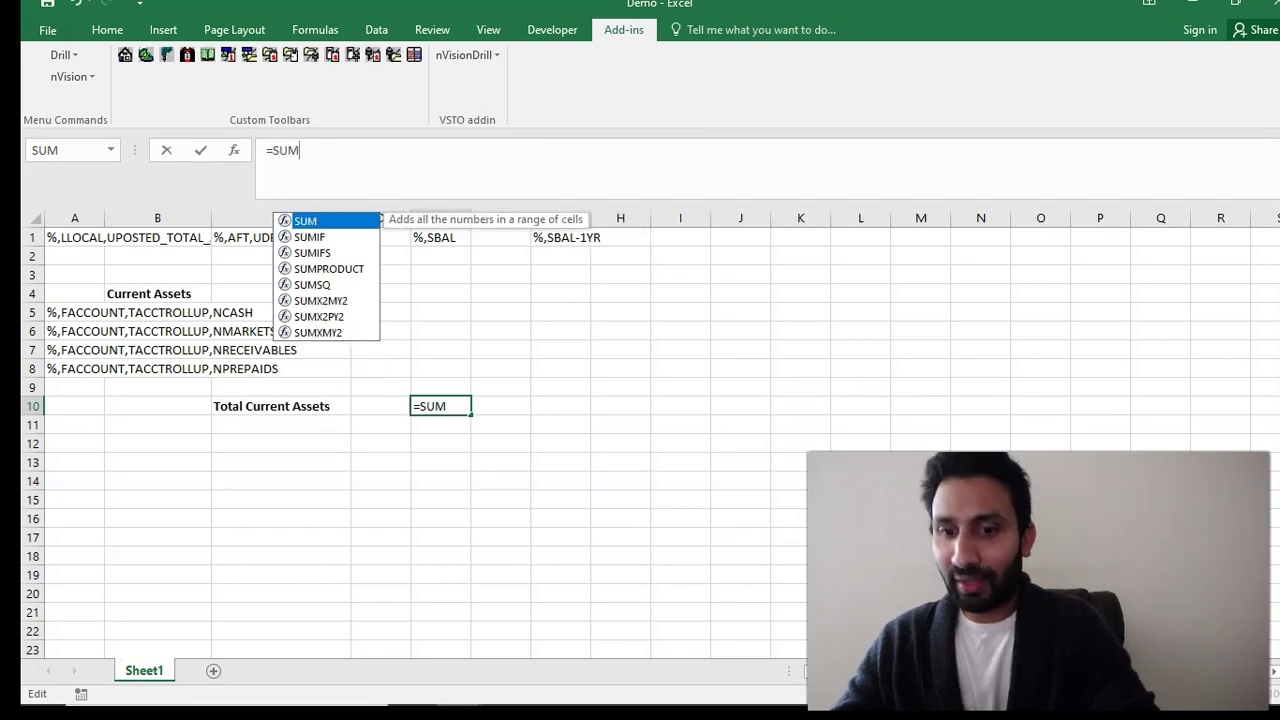
type("(")
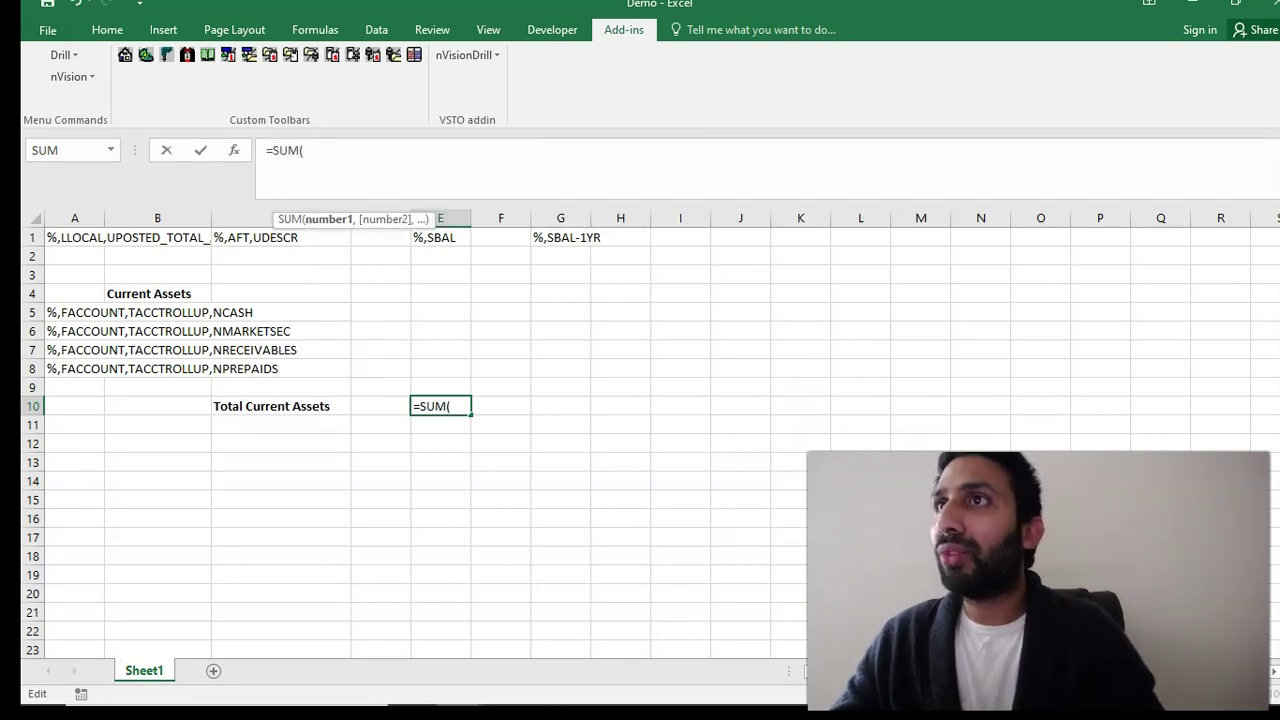
type("E5")
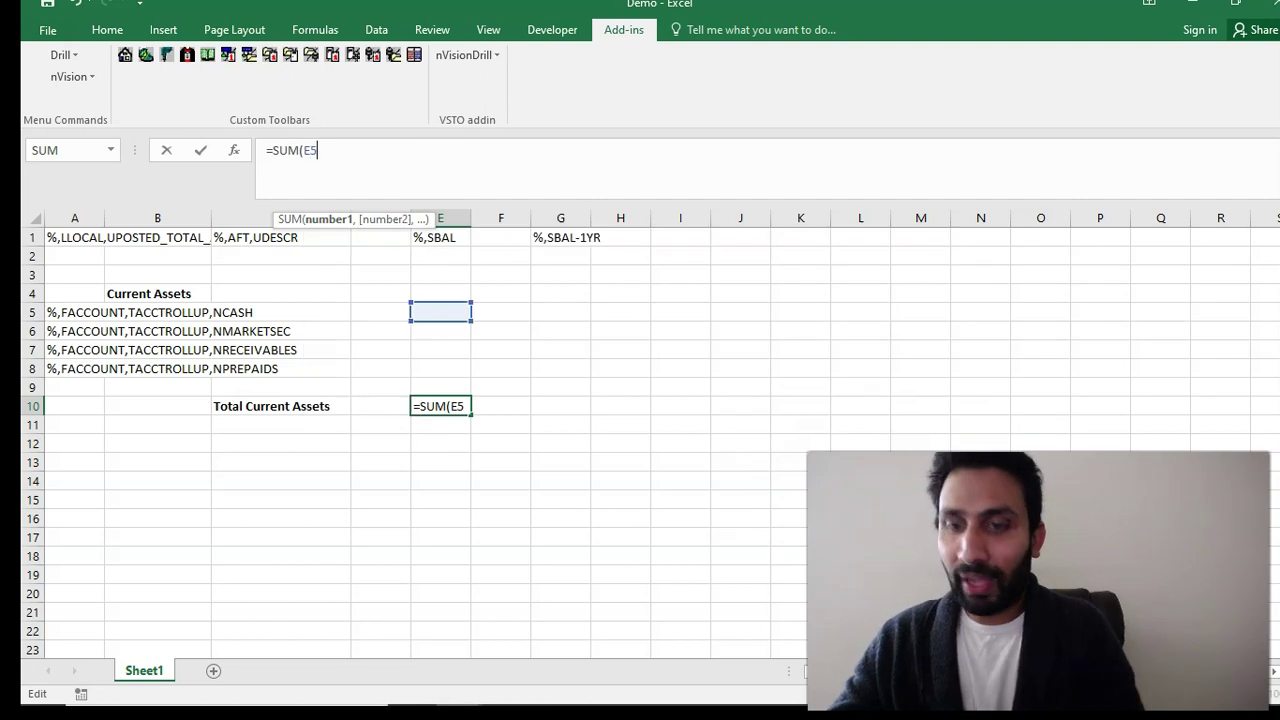
type(":E")
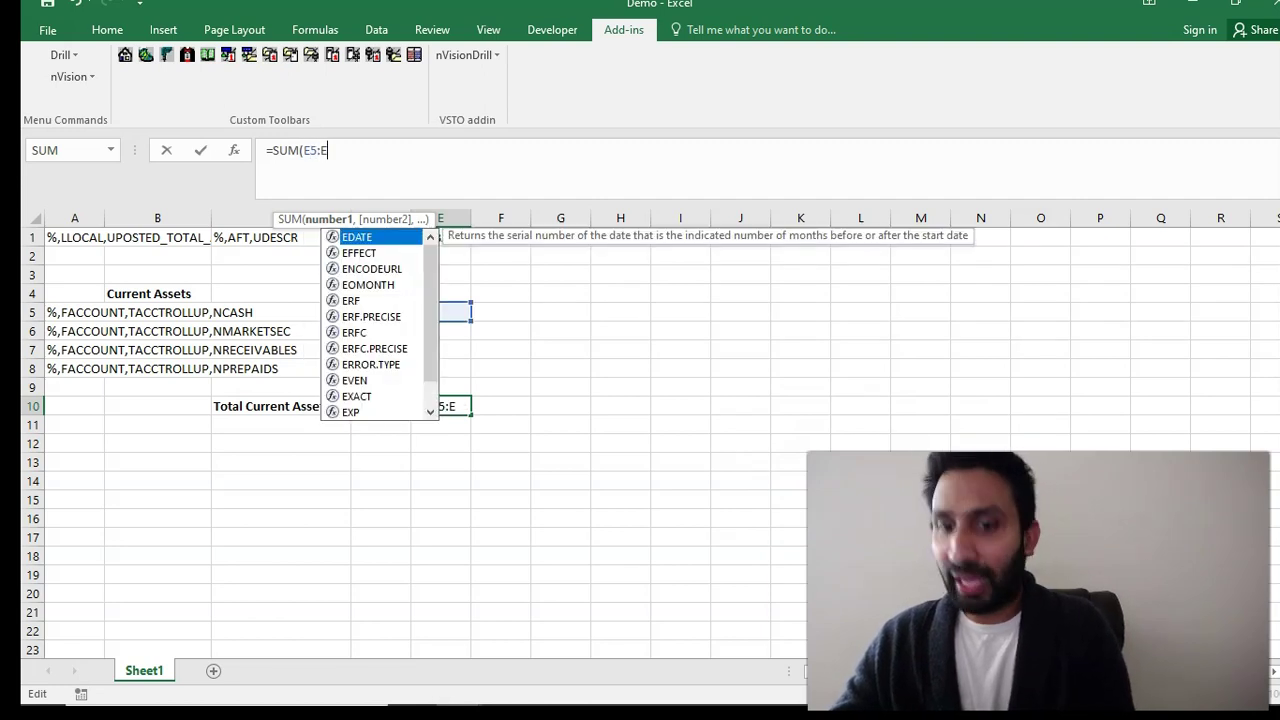
type("8)")
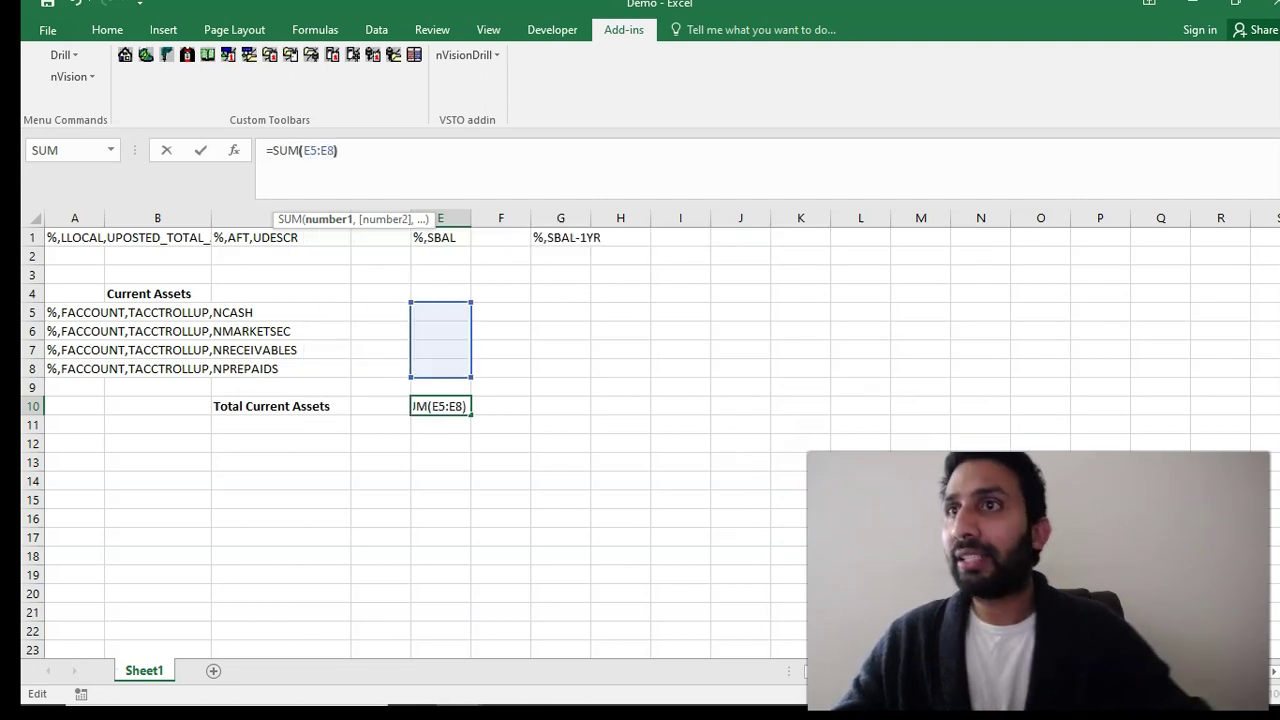
left_click(440, 462)
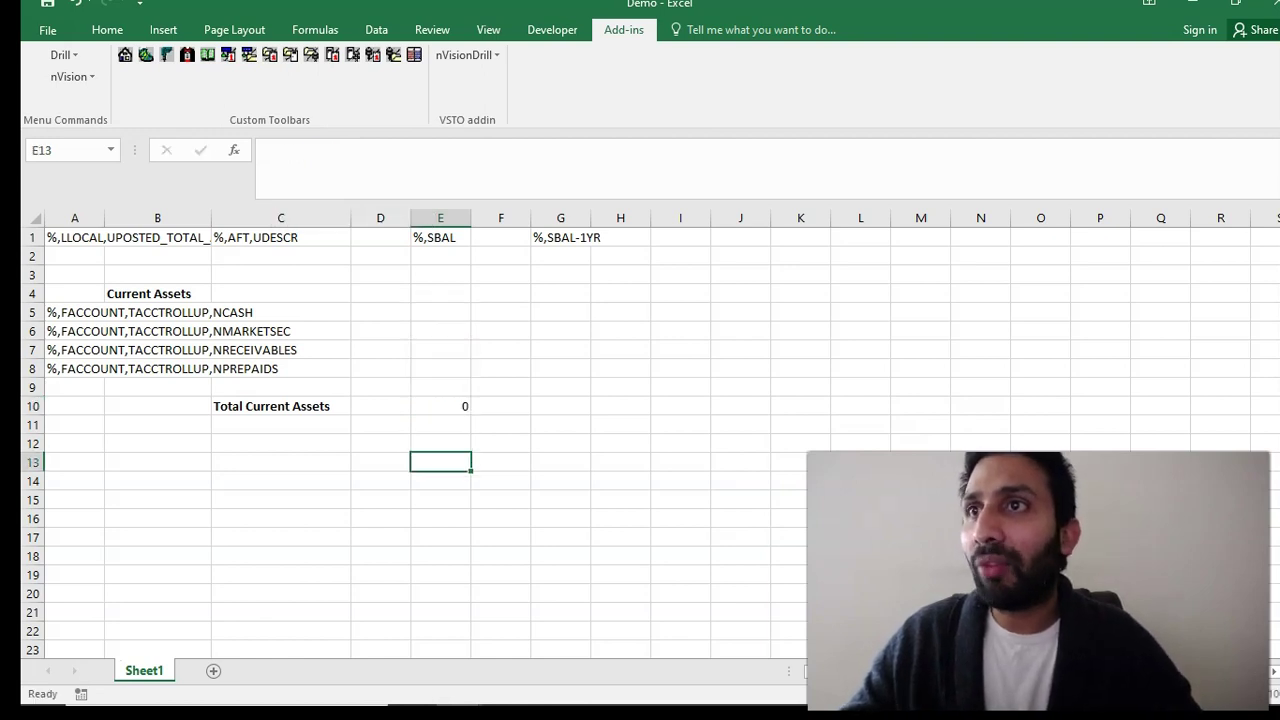
Step: Copy the total formula from cell E10 into G10 for the BAL-1YR column
left_click(440, 406)
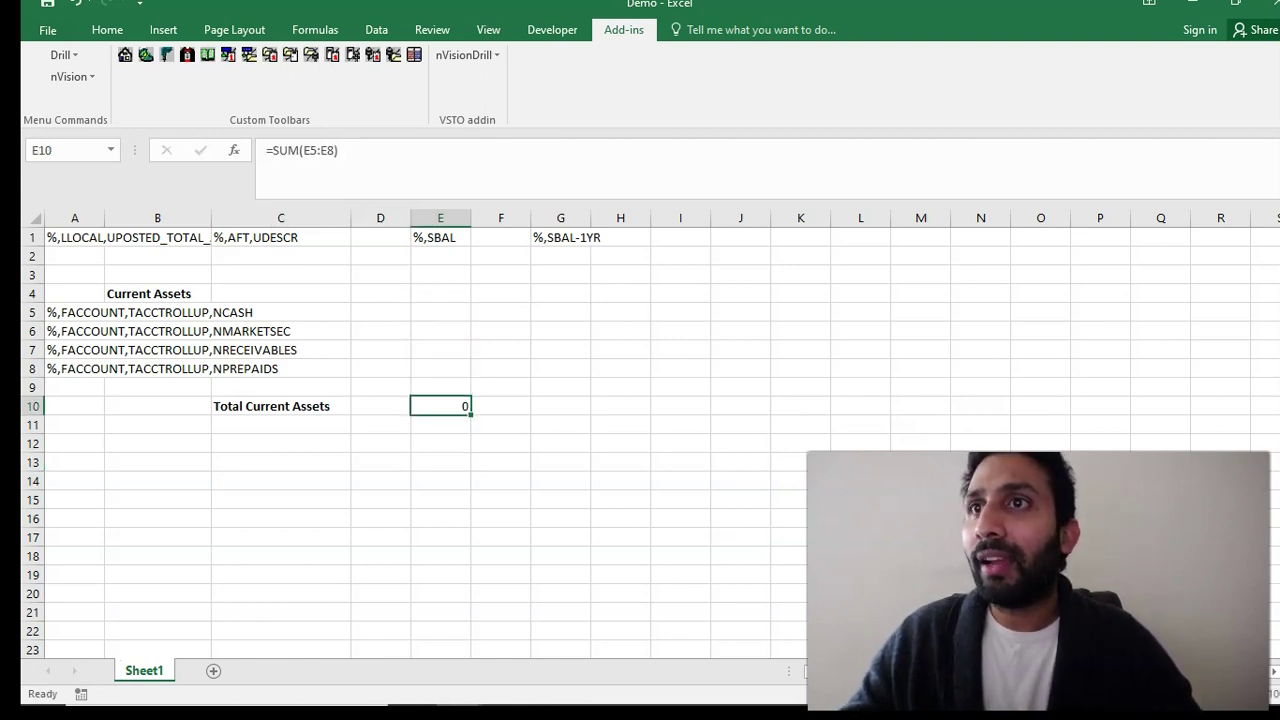
left_click(560, 406)
left_click(440, 406)
key("ctrl+c")
left_click(560, 406)
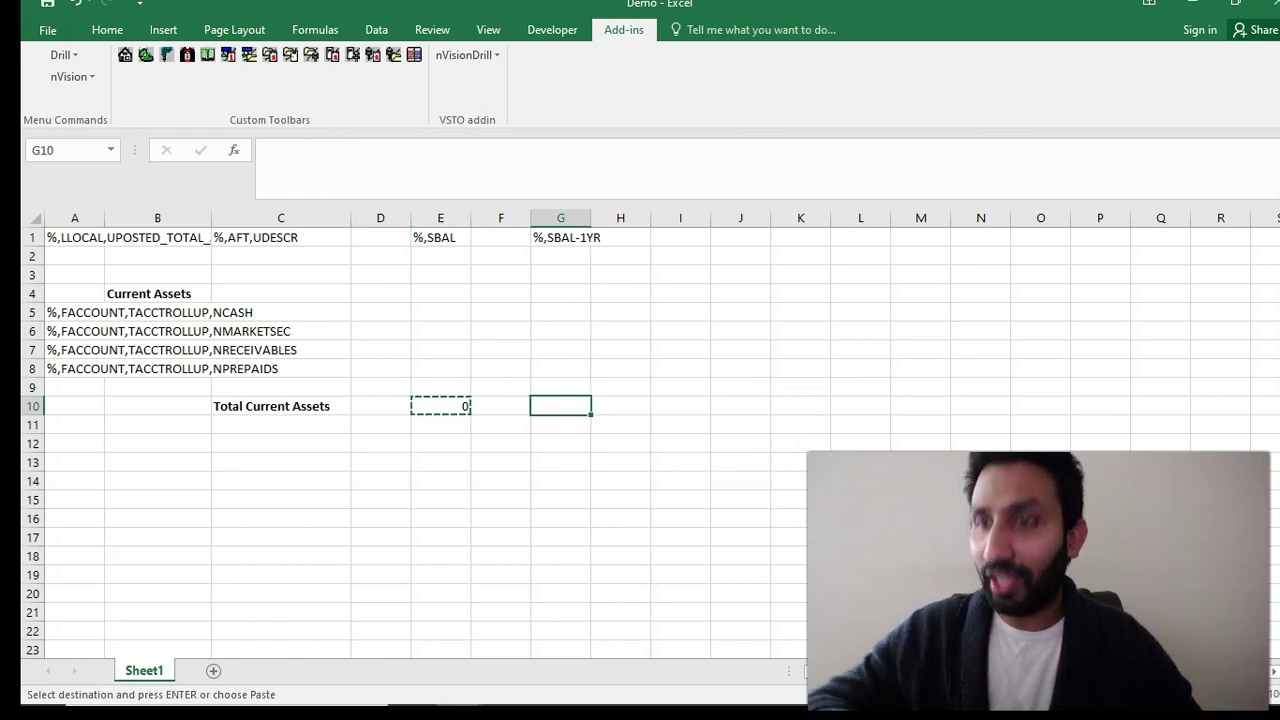
key("ctrl+v")
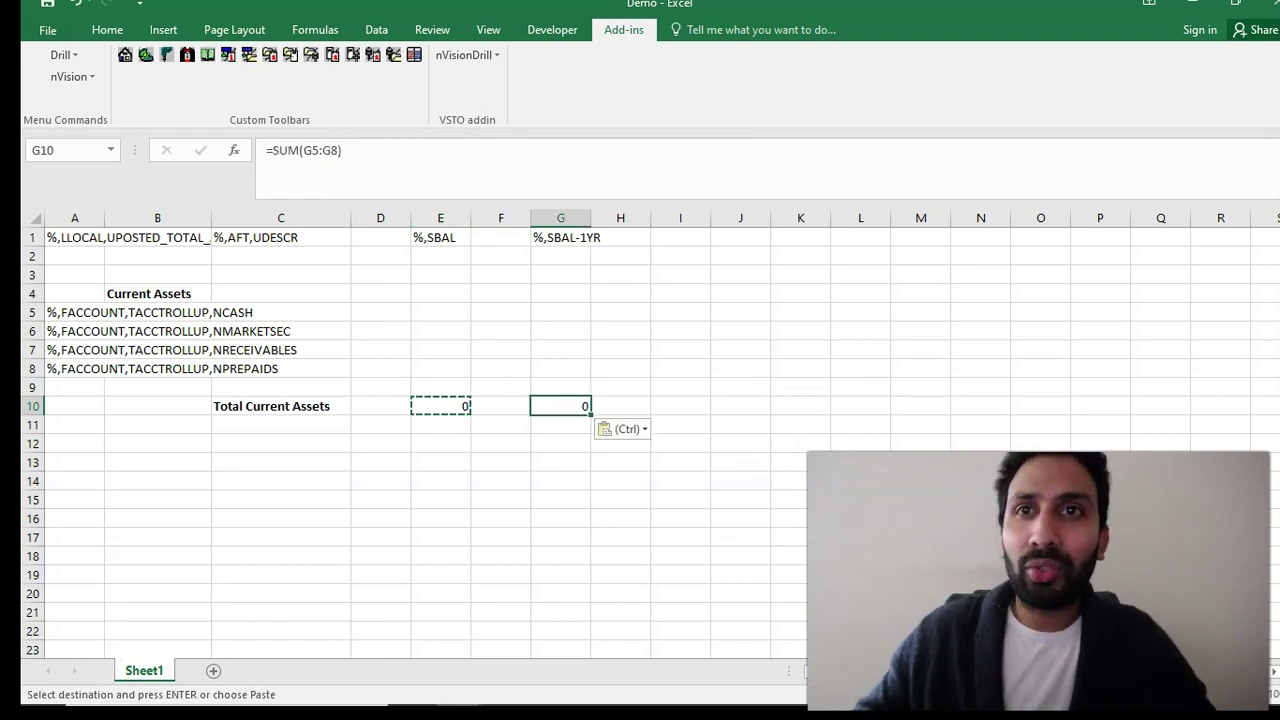
left_click(620, 500)
left_click(560, 462)
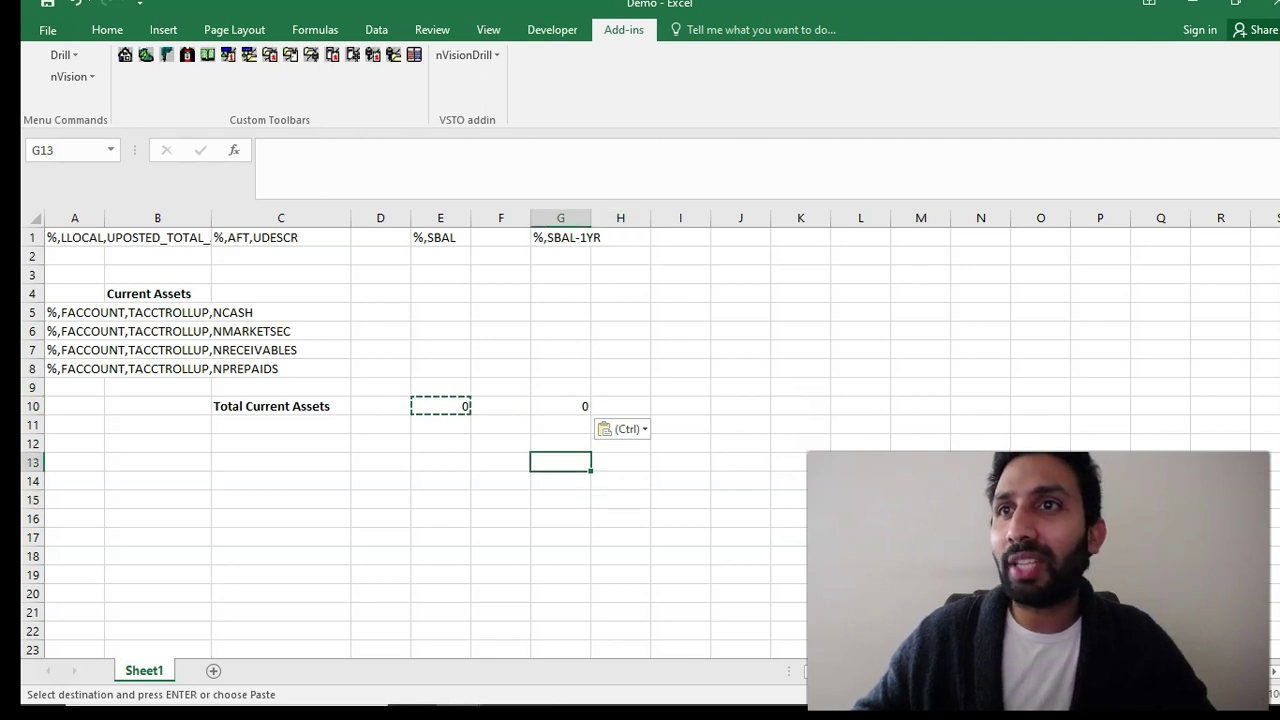
left_click(560, 406)
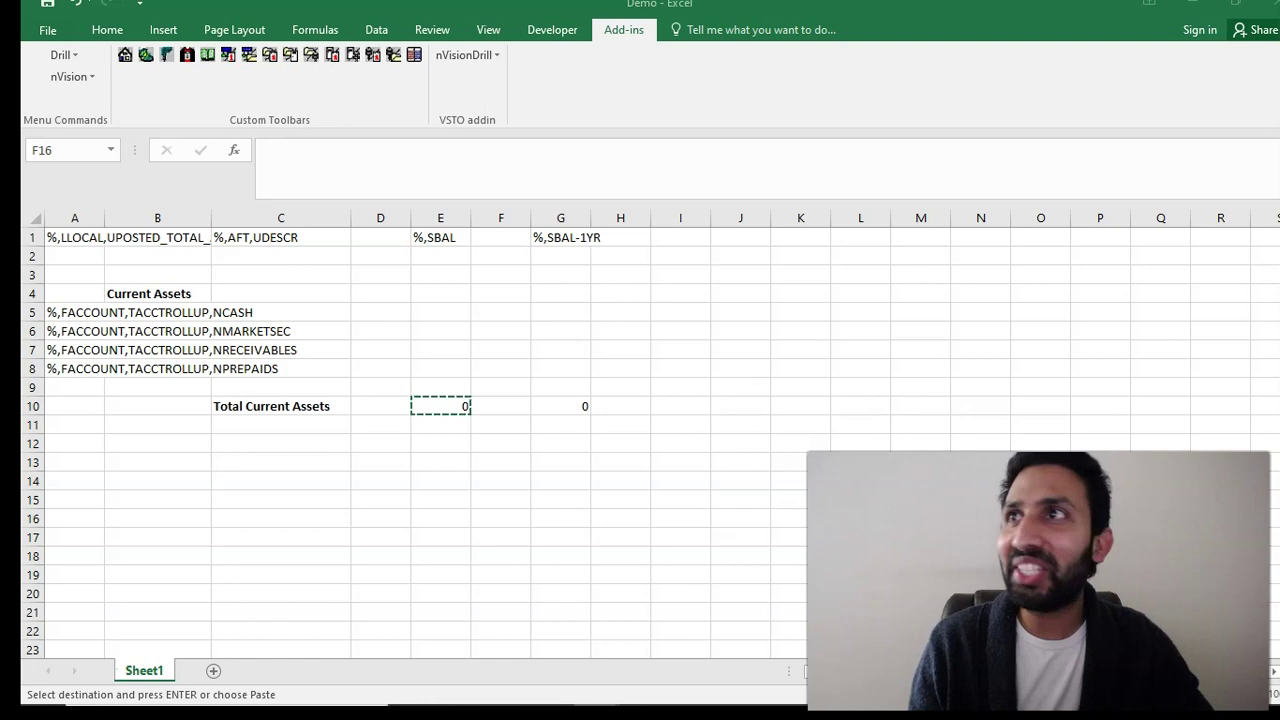
Step: Start a report request named DEMO with the title Current Asset Report and requesting business unit US001
left_click(72, 76)
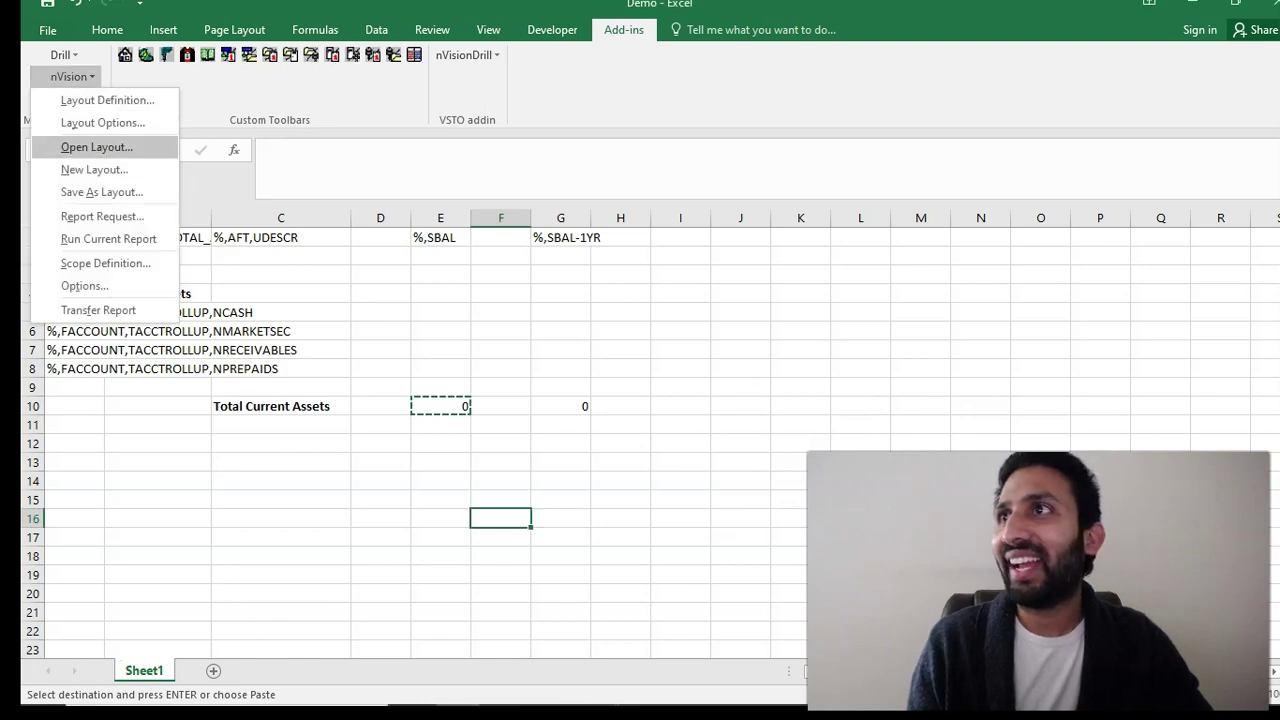
left_click(102, 216)
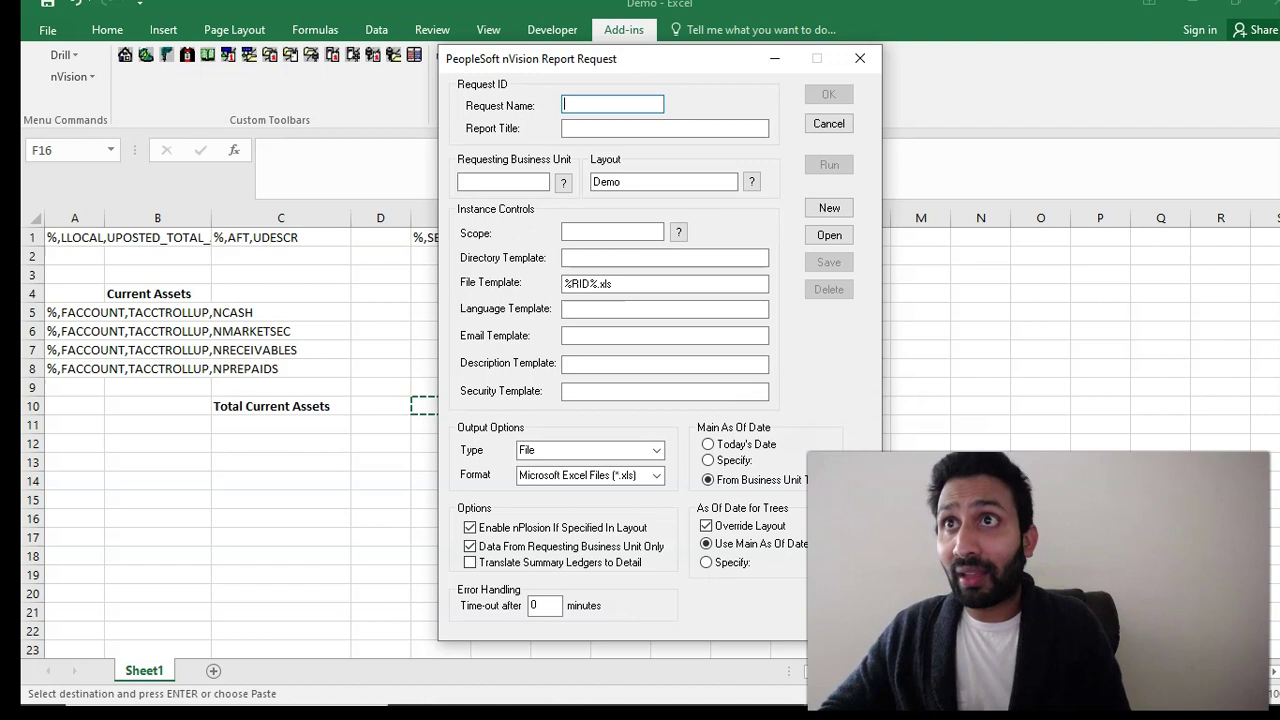
type("DEMO")
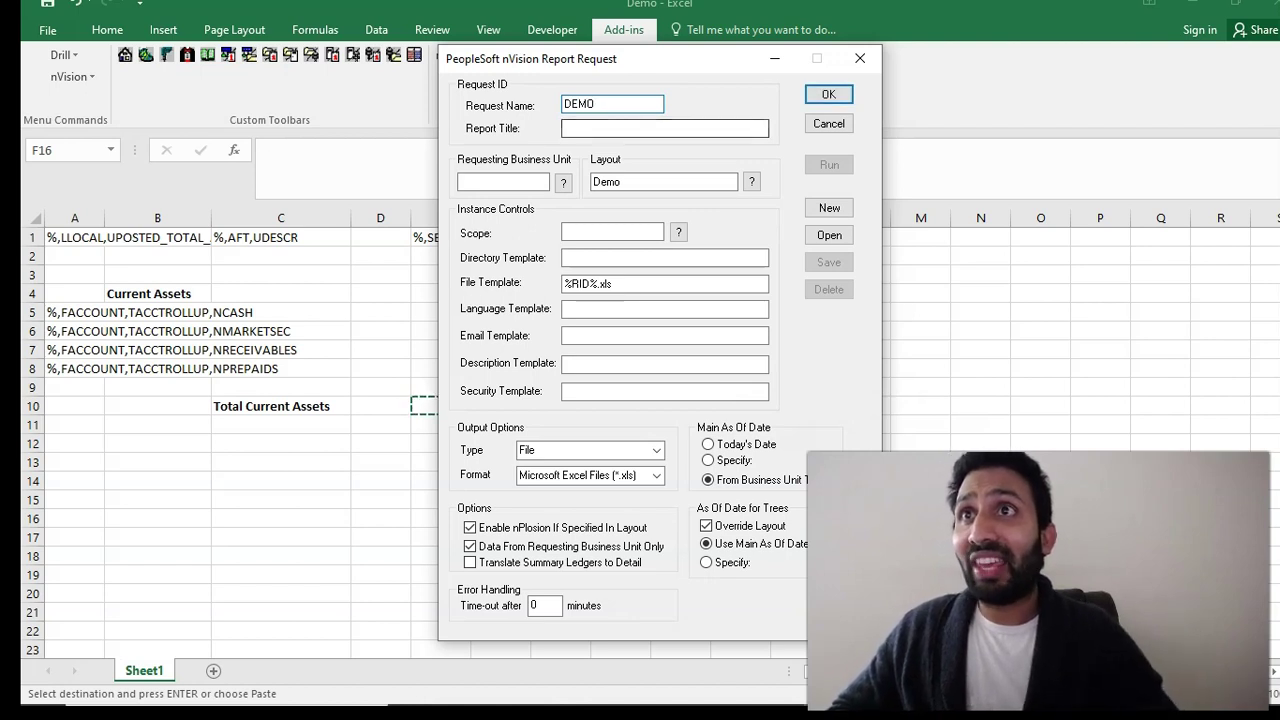
key("Tab")
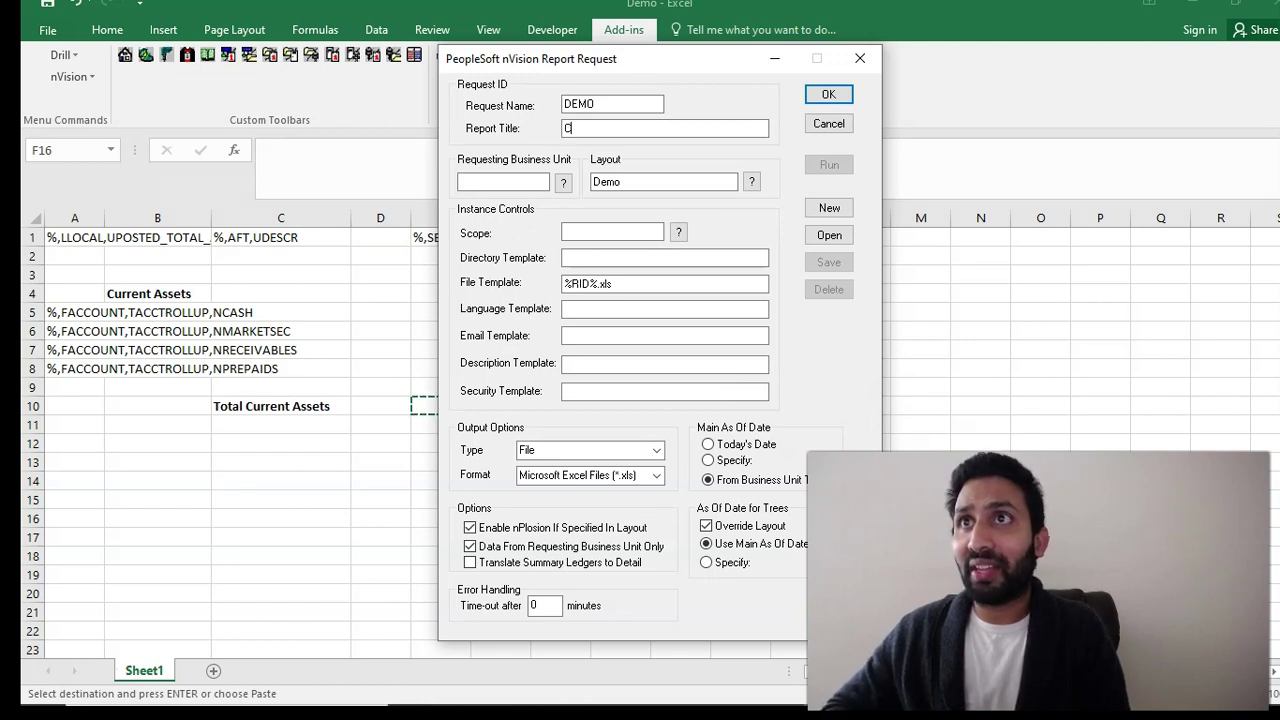
type("Current Asset Report")
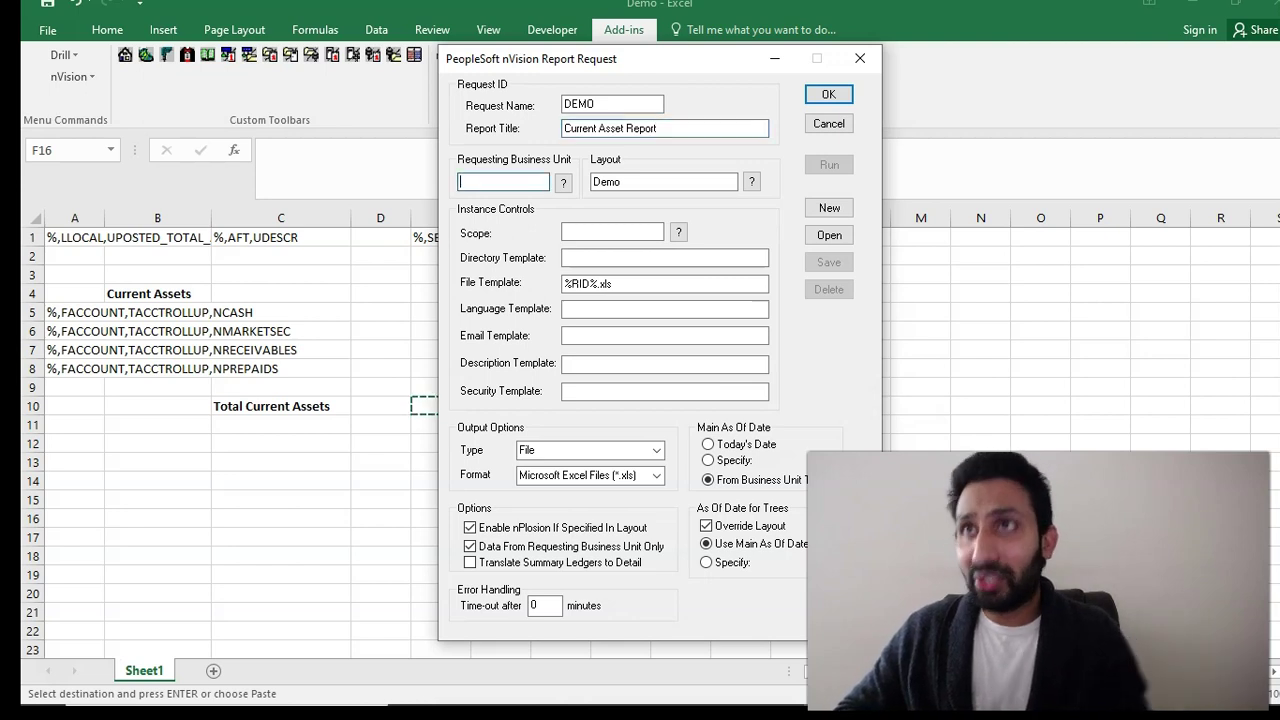
type("US001")
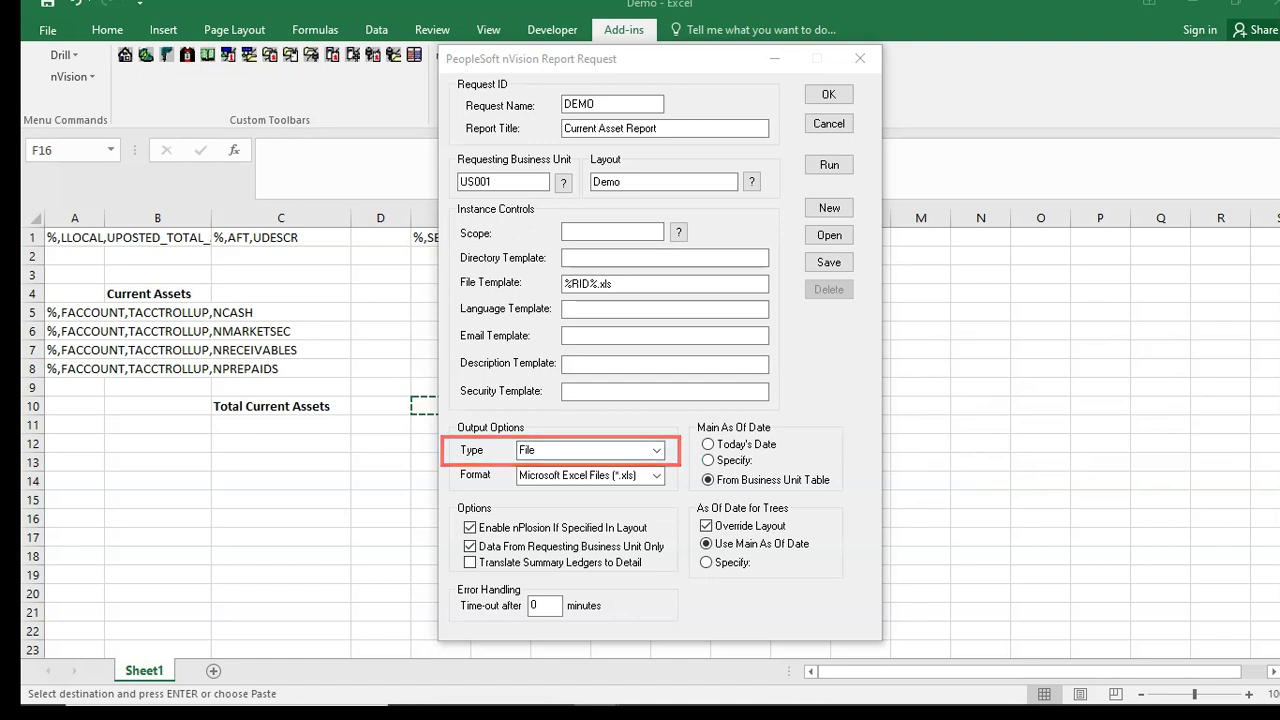
Step: Specify 12/31/2016 as the request's main as of date, and save and run the request
left_click(708, 461)
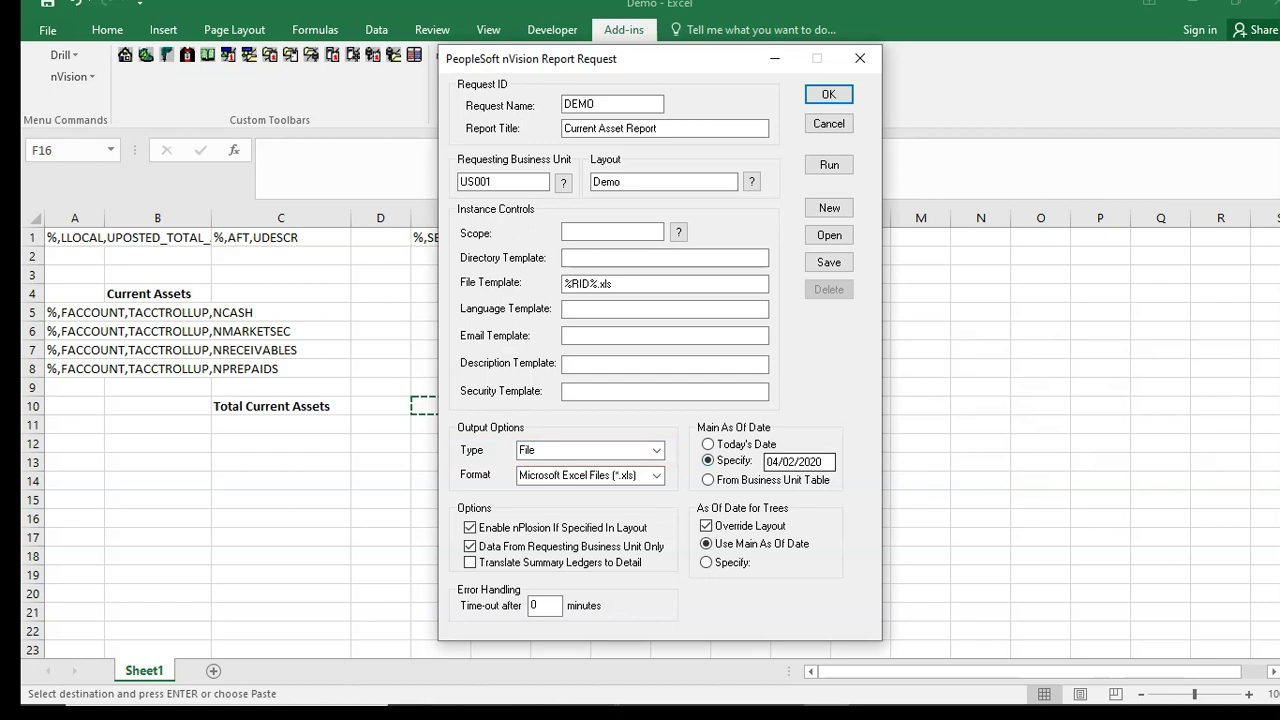
double_click(795, 462)
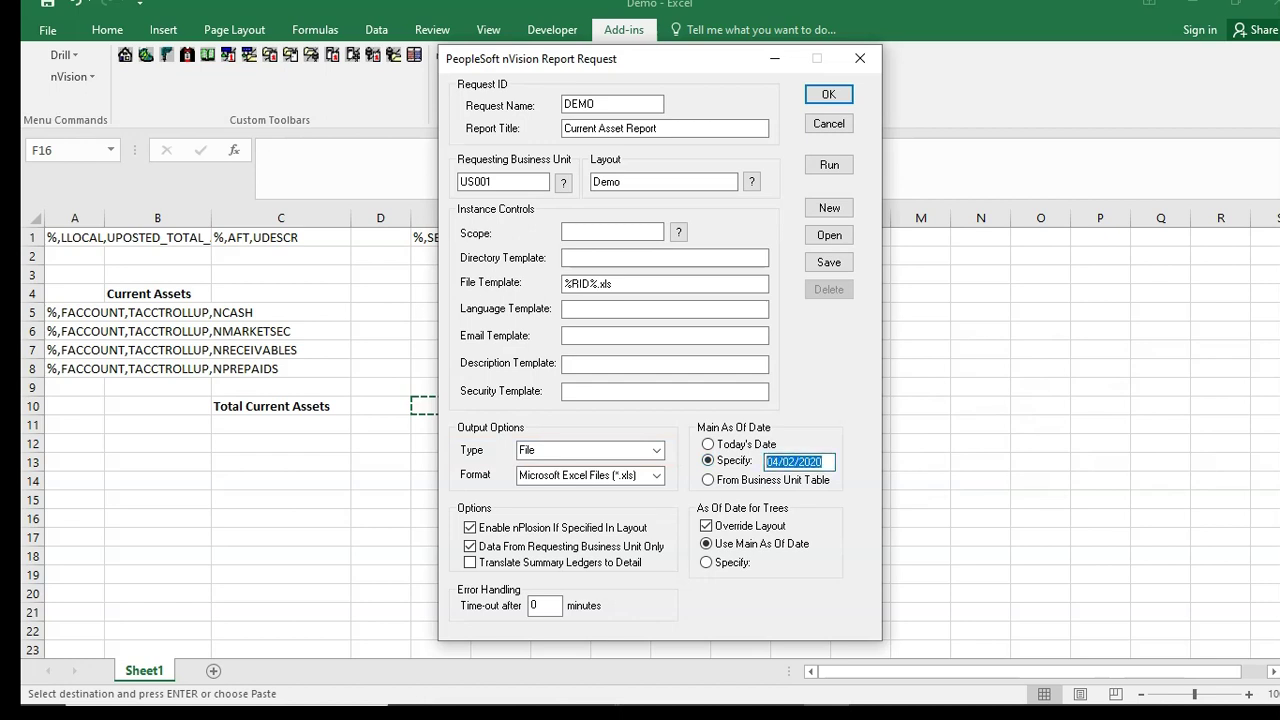
type("12/31/2016")
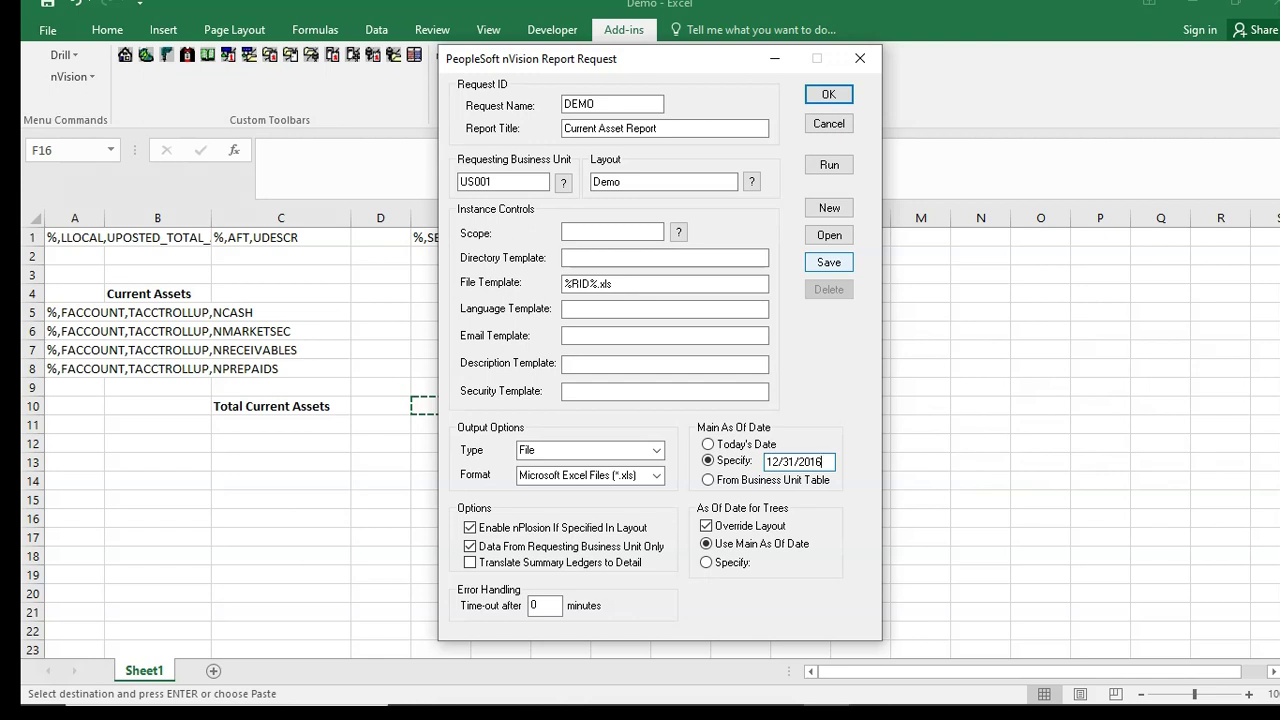
left_click(829, 262)
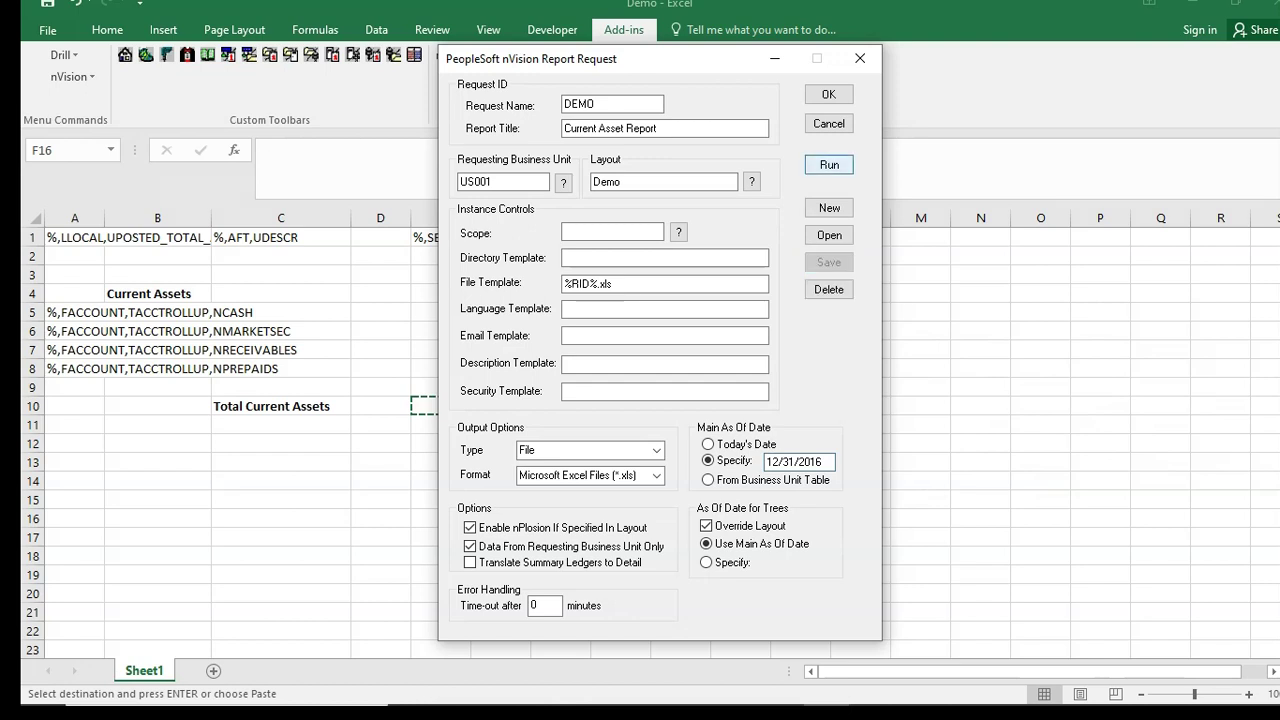
left_click(829, 165)
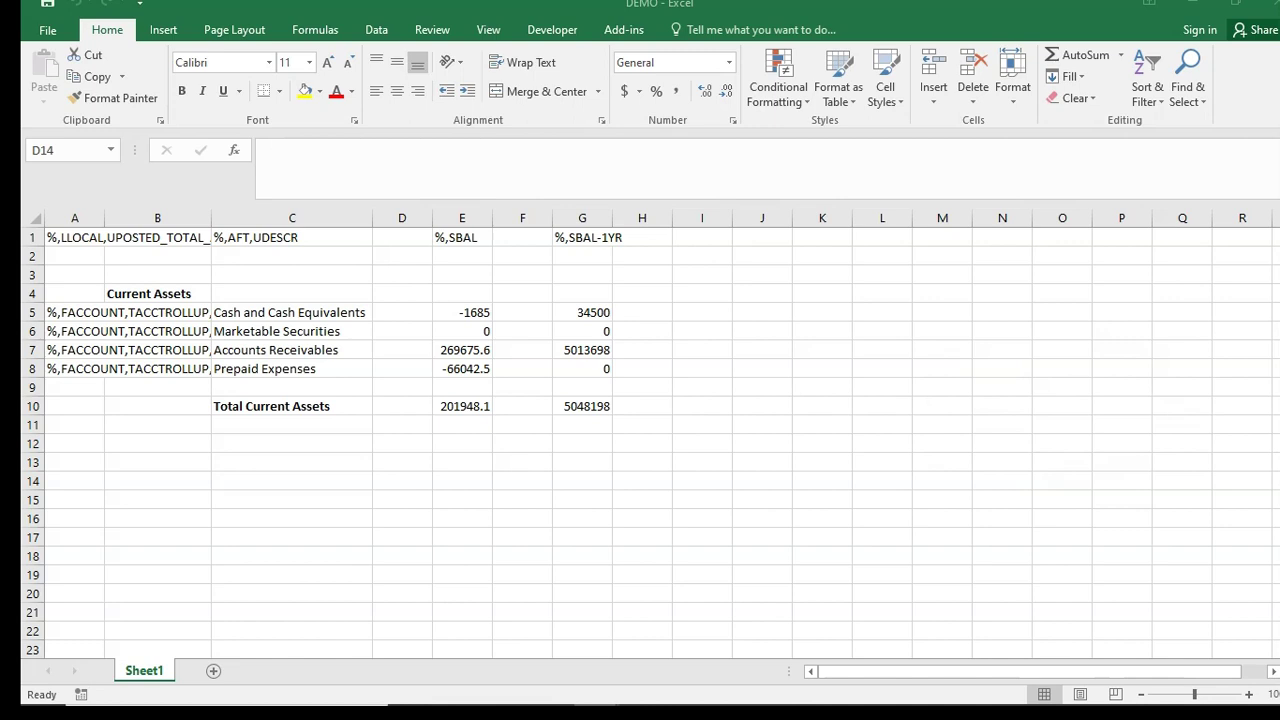
Step: Return from the report to the Demo layout and define cell E3 with the date variable FY4 - Fiscal Year (YYYY)
left_click(462, 275)
left_click(582, 275)
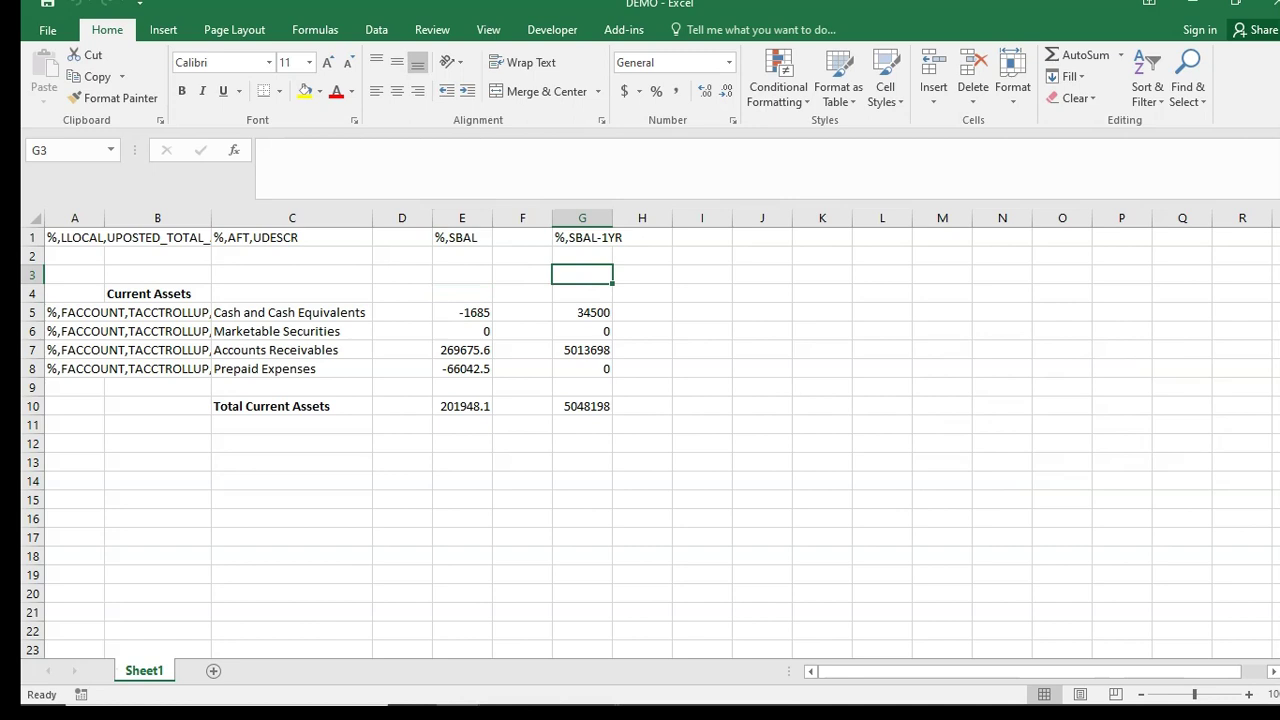
left_click(462, 275)
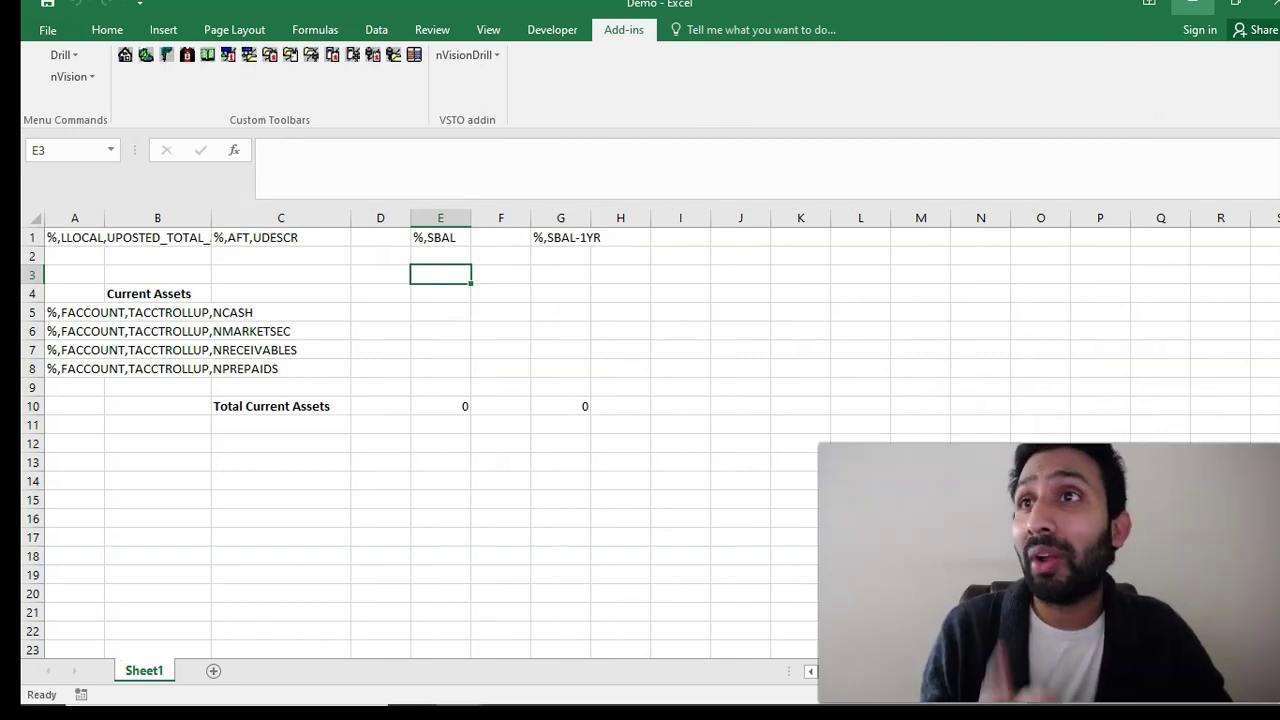
left_click(72, 76)
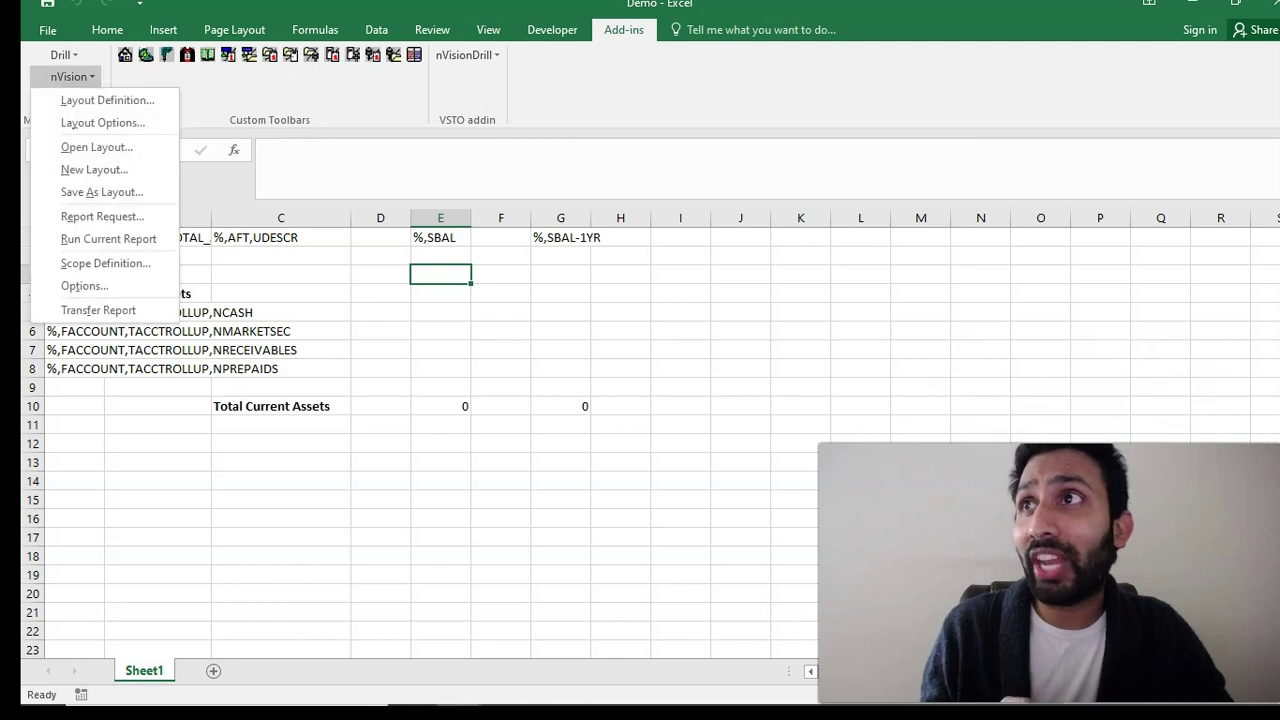
left_click(107, 98)
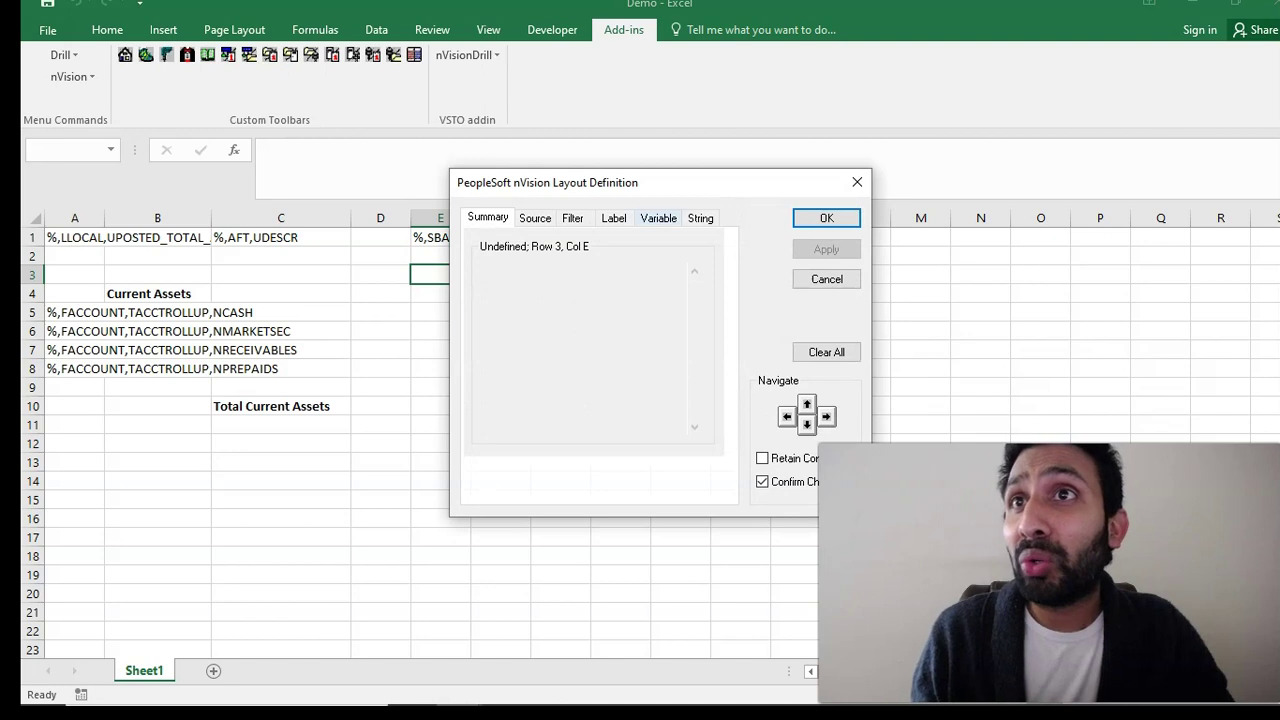
left_click(658, 218)
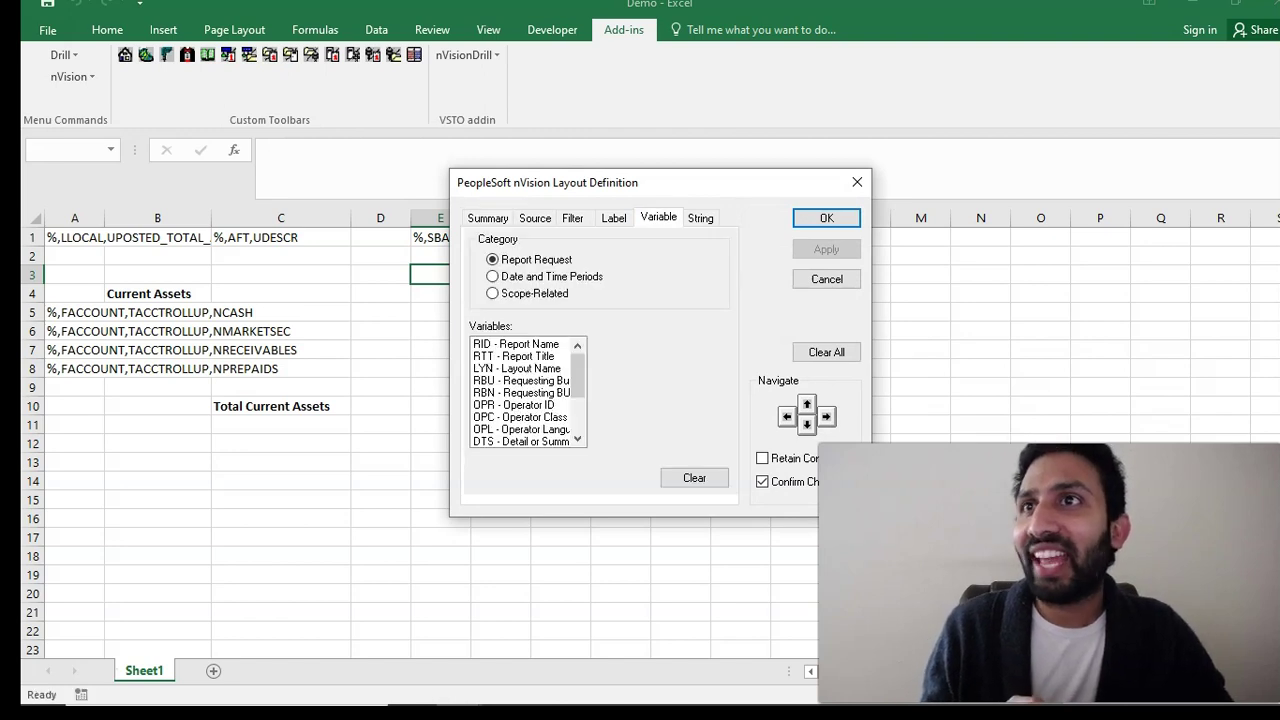
left_click(493, 277)
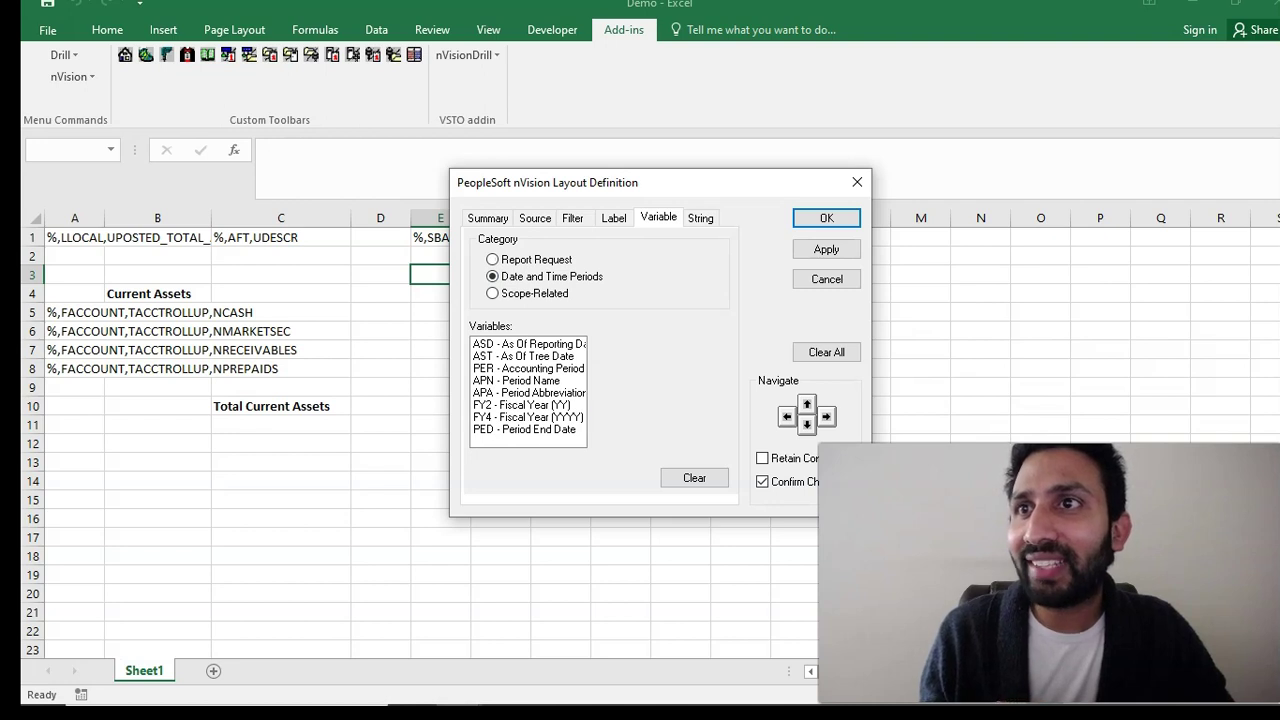
left_click(528, 417)
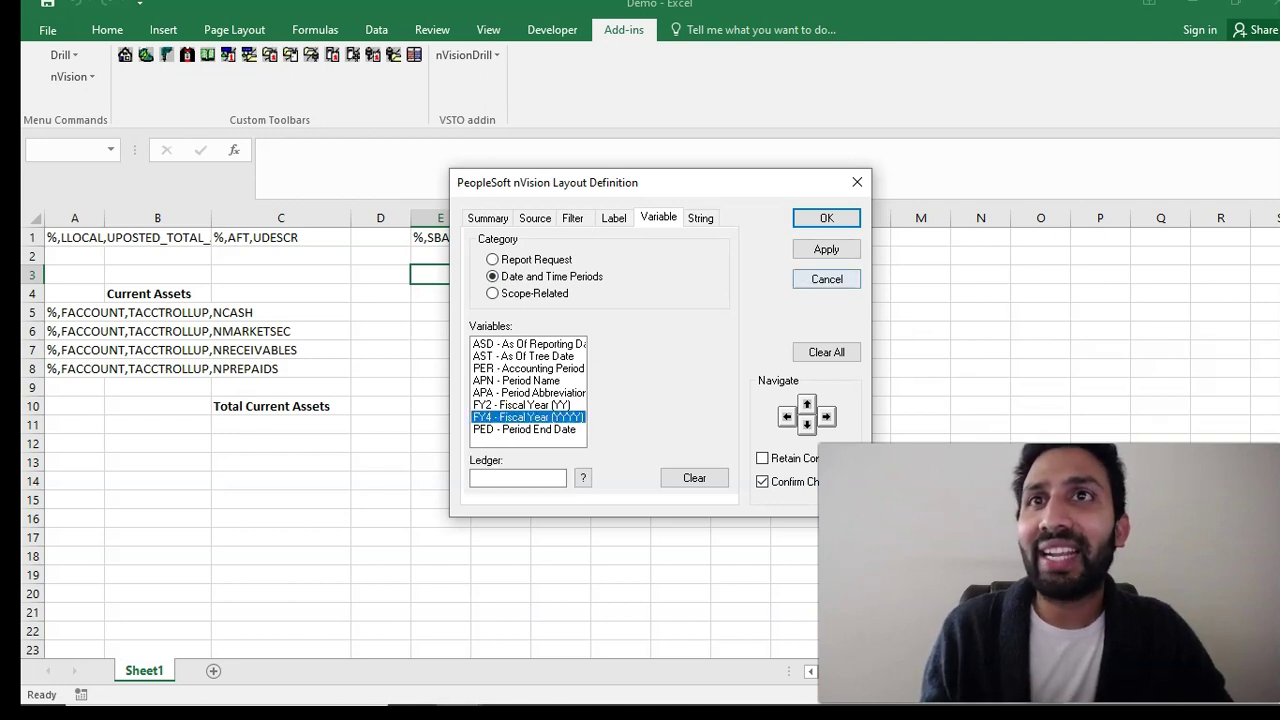
left_click(826, 249)
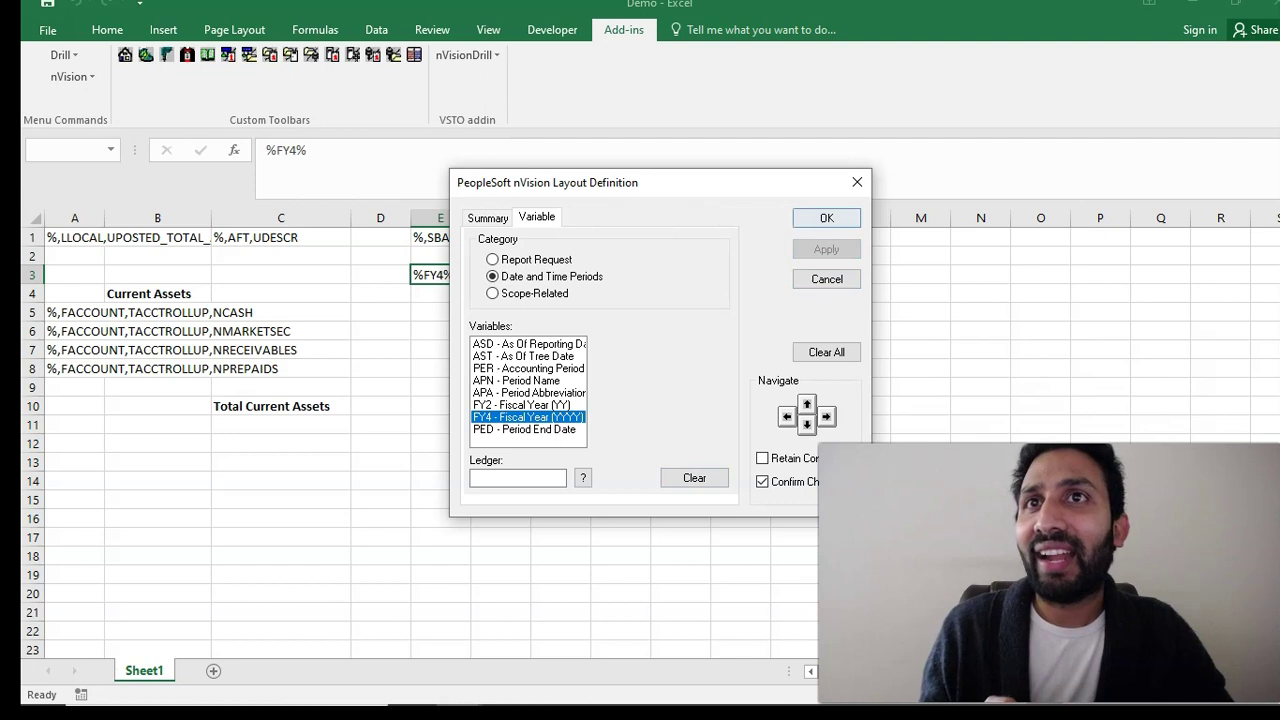
left_click(826, 218)
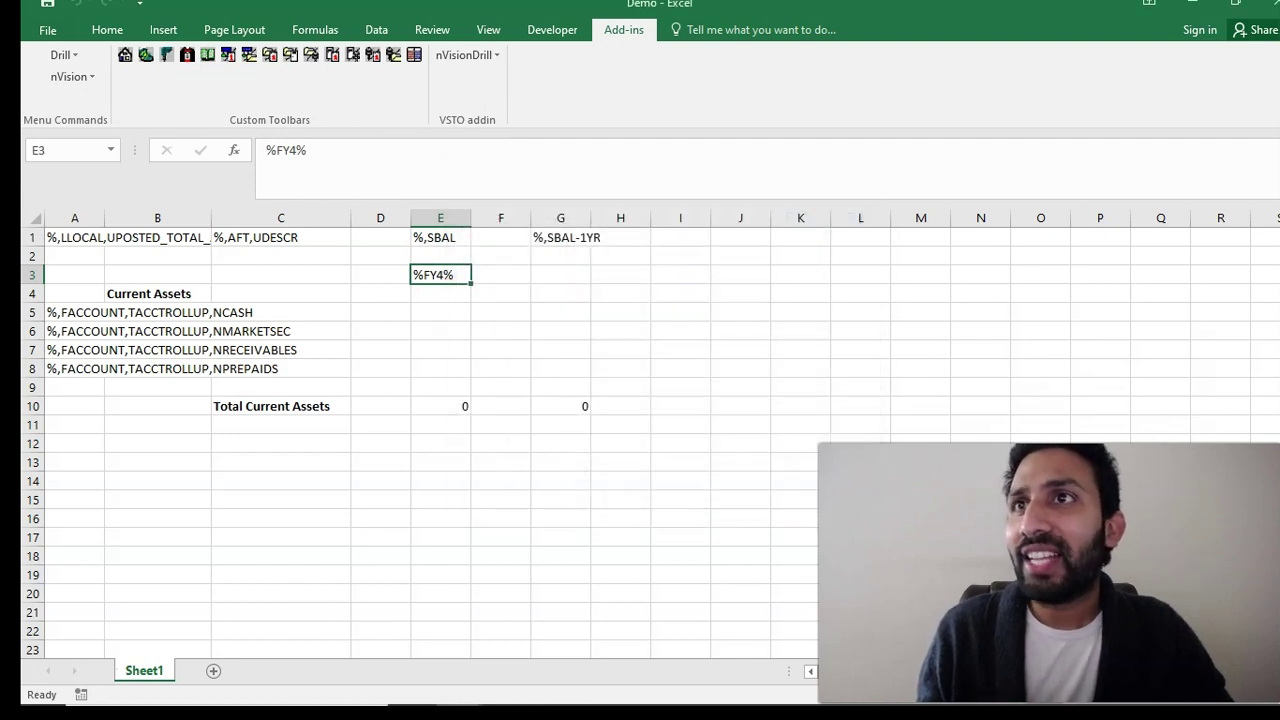
Step: Enter the formula =E3-1 in cell G3 as the prior-year heading above the BAL-1YR column
left_click(561, 275)
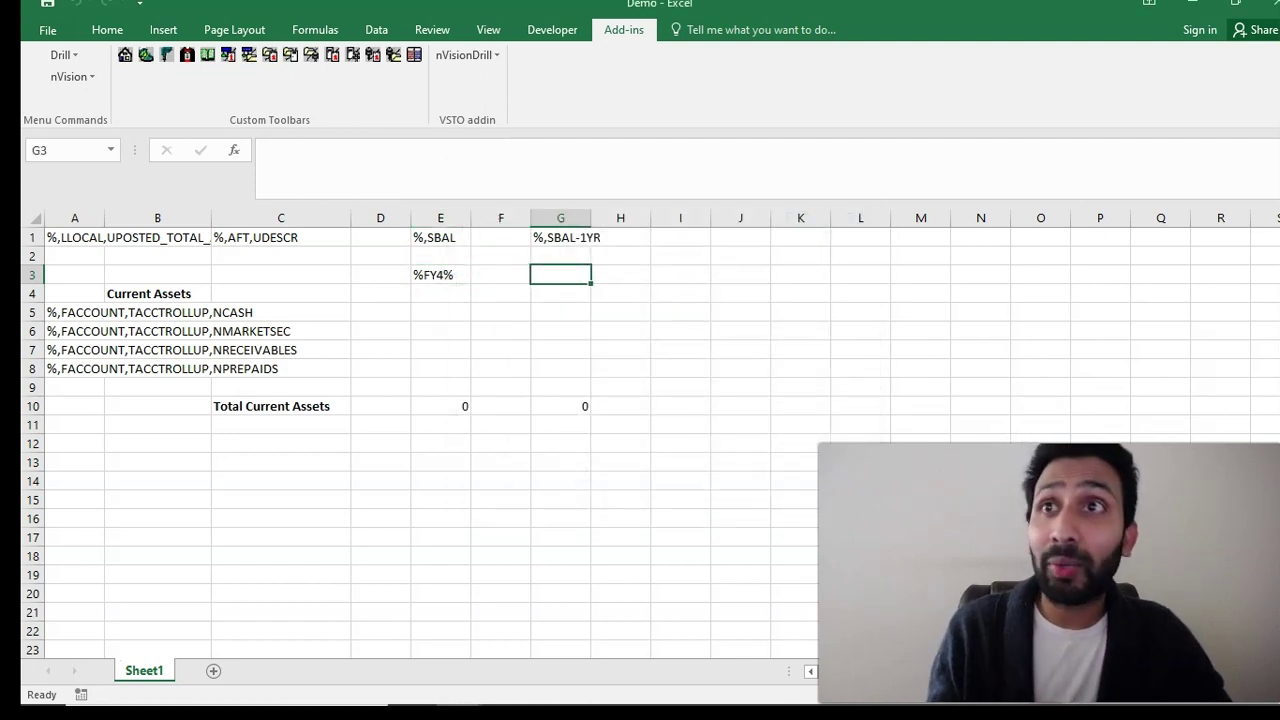
left_click(267, 150)
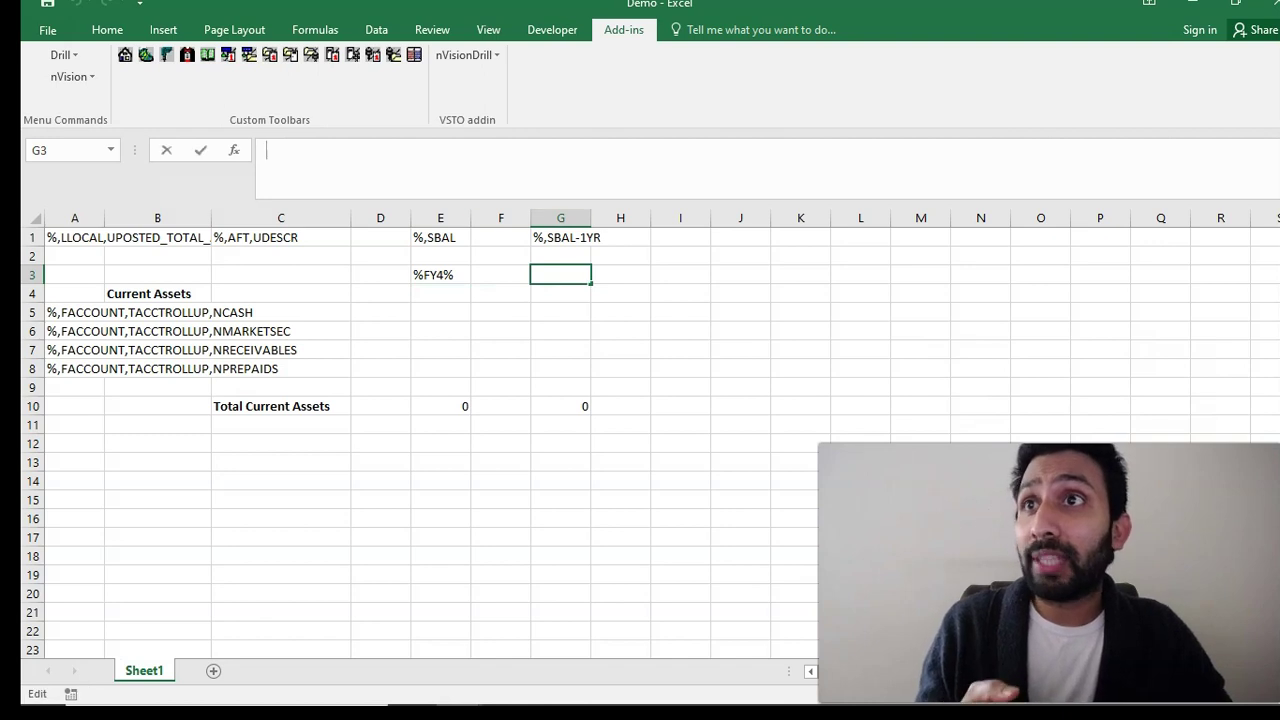
left_click(440, 275)
key("Right")
key("Right")
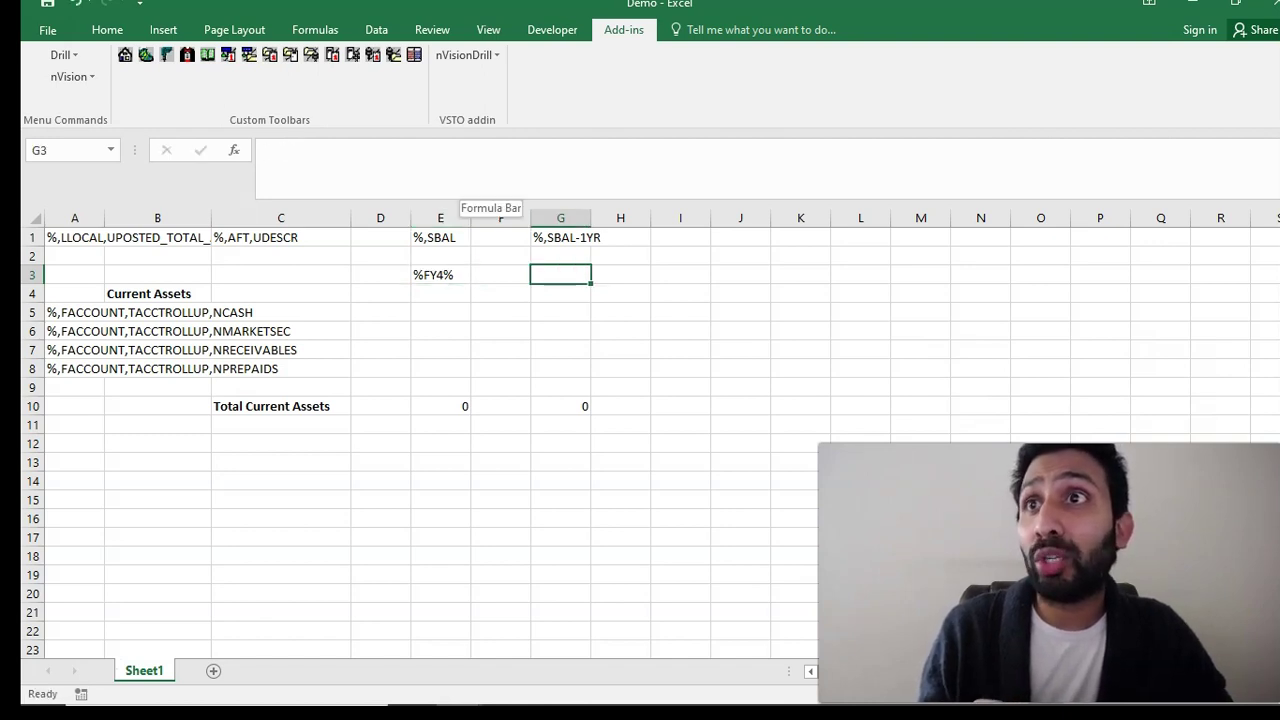
type("=")
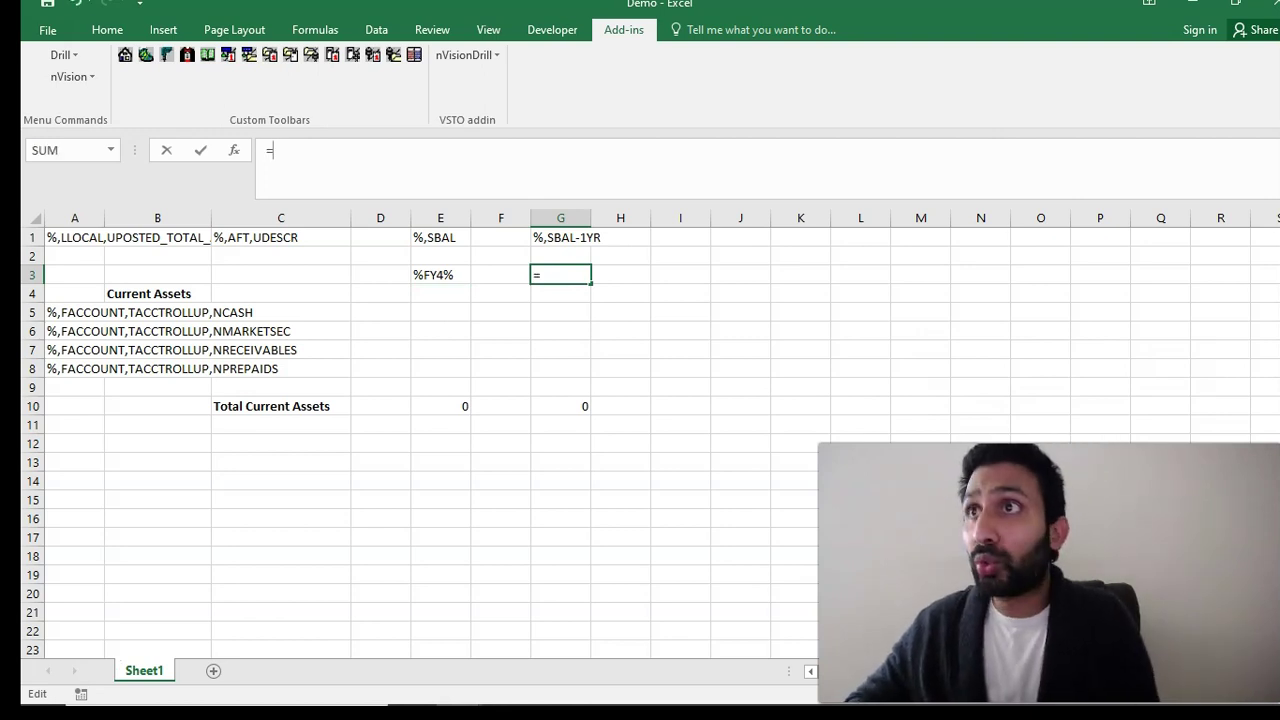
type("e")
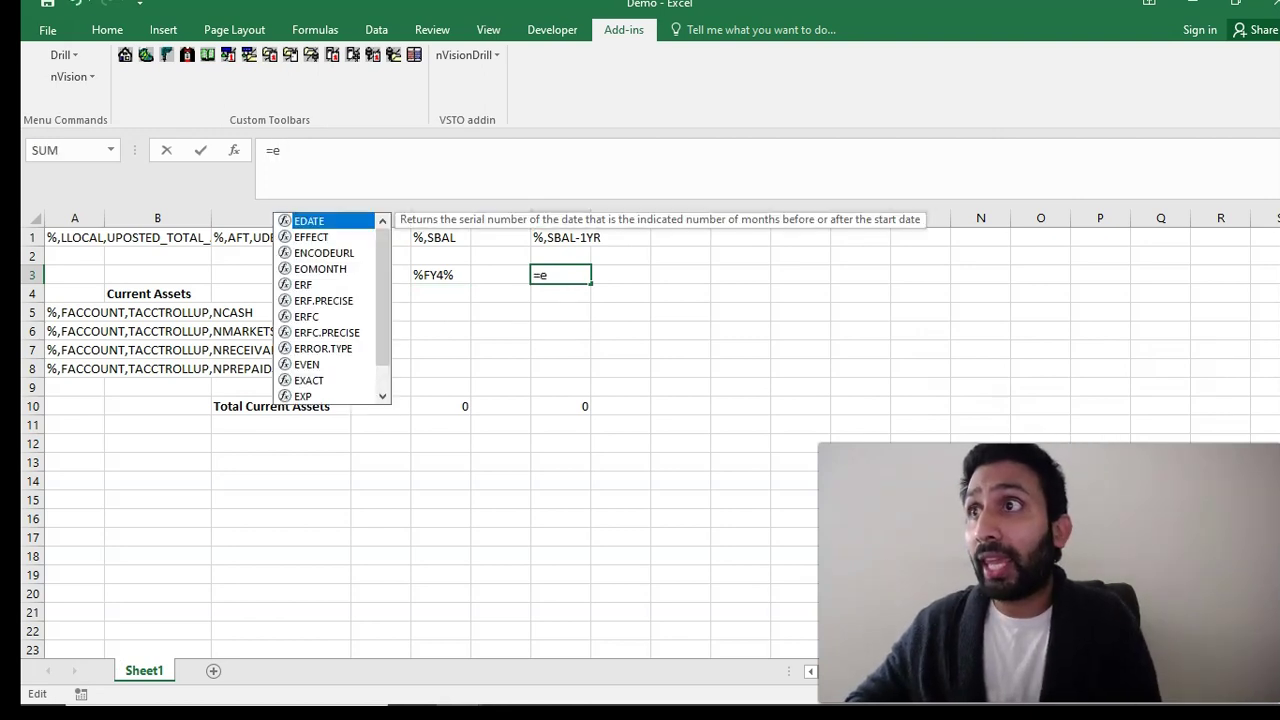
type("3-1")
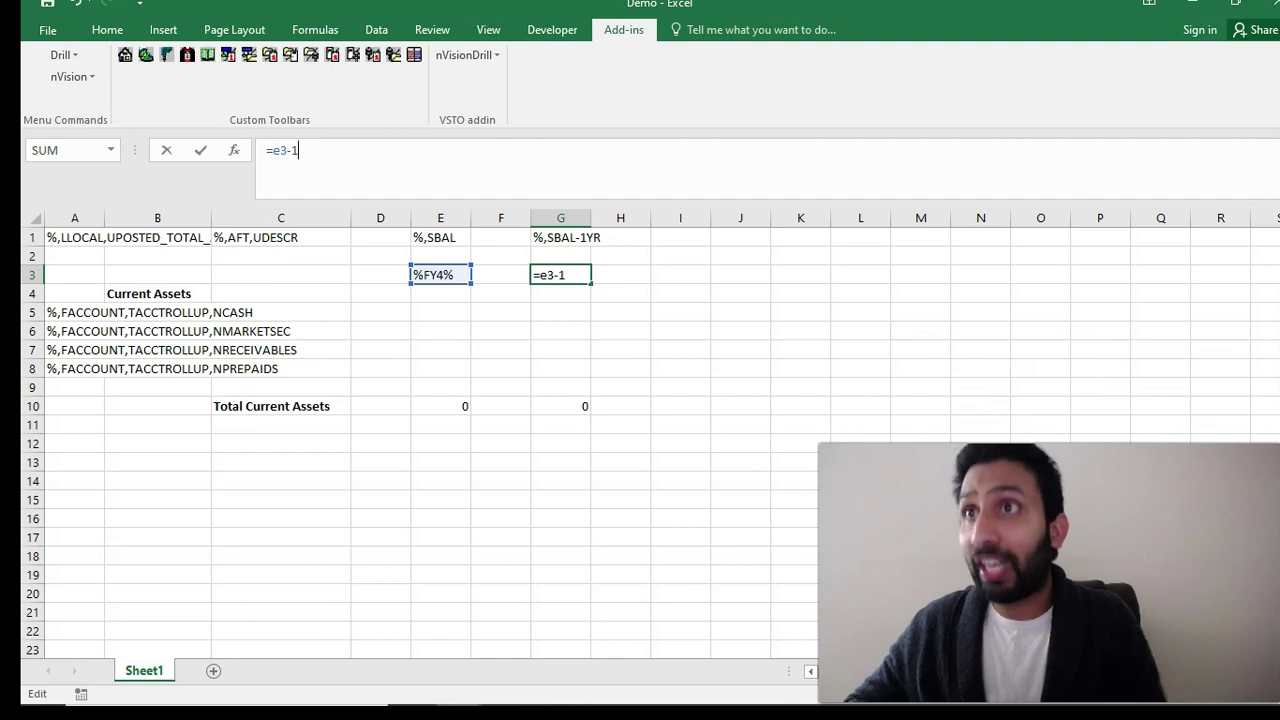
left_click(560, 331)
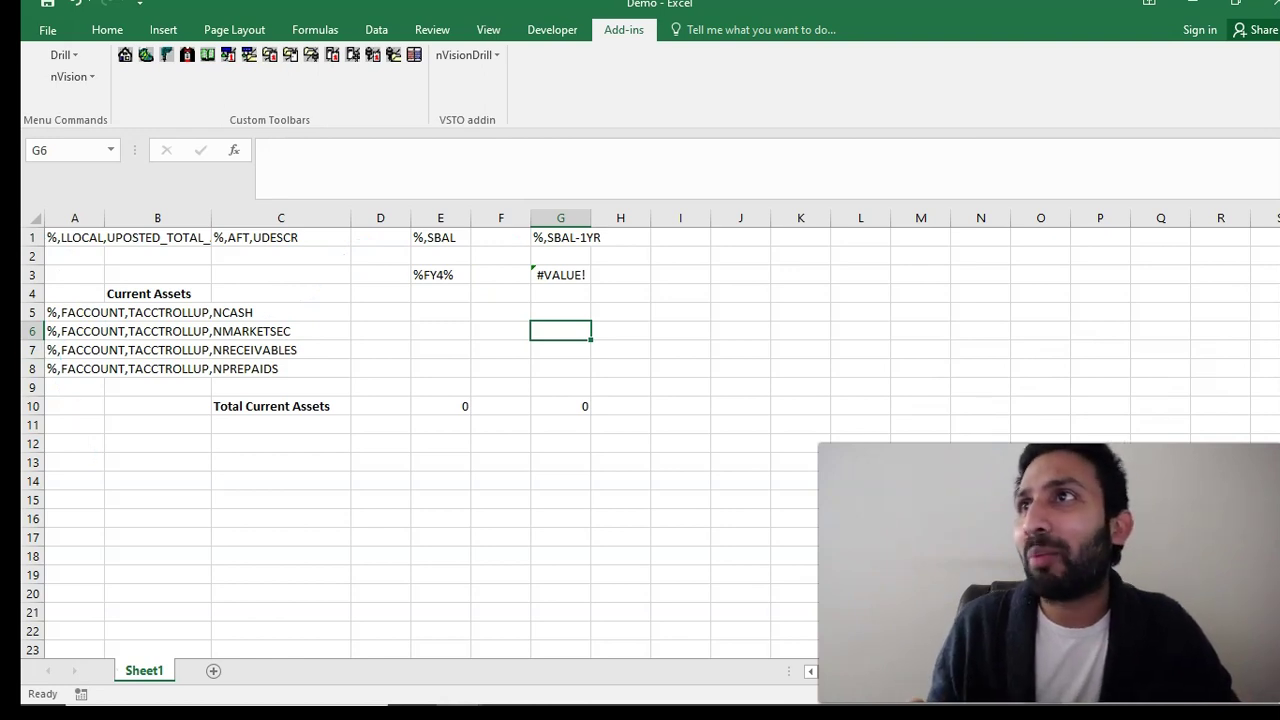
Step: Turn off Show Row and Column Criteria in the nVision options
left_click(72, 76)
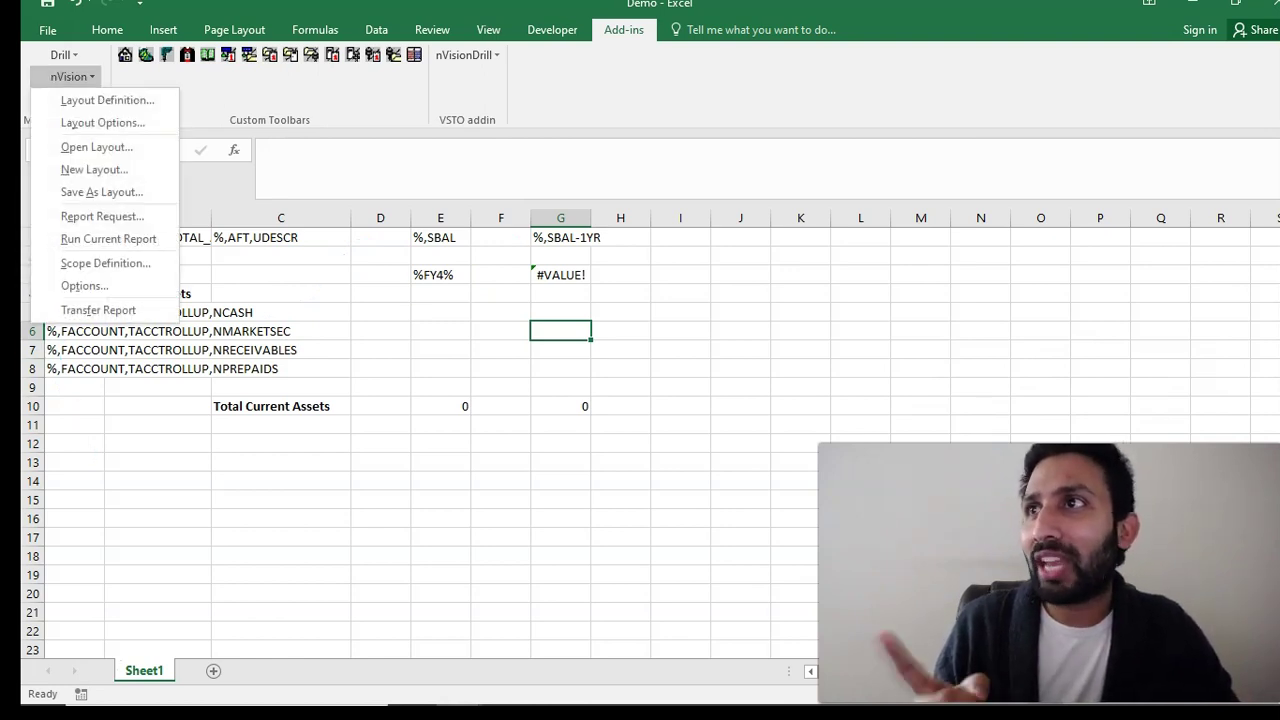
left_click(84, 286)
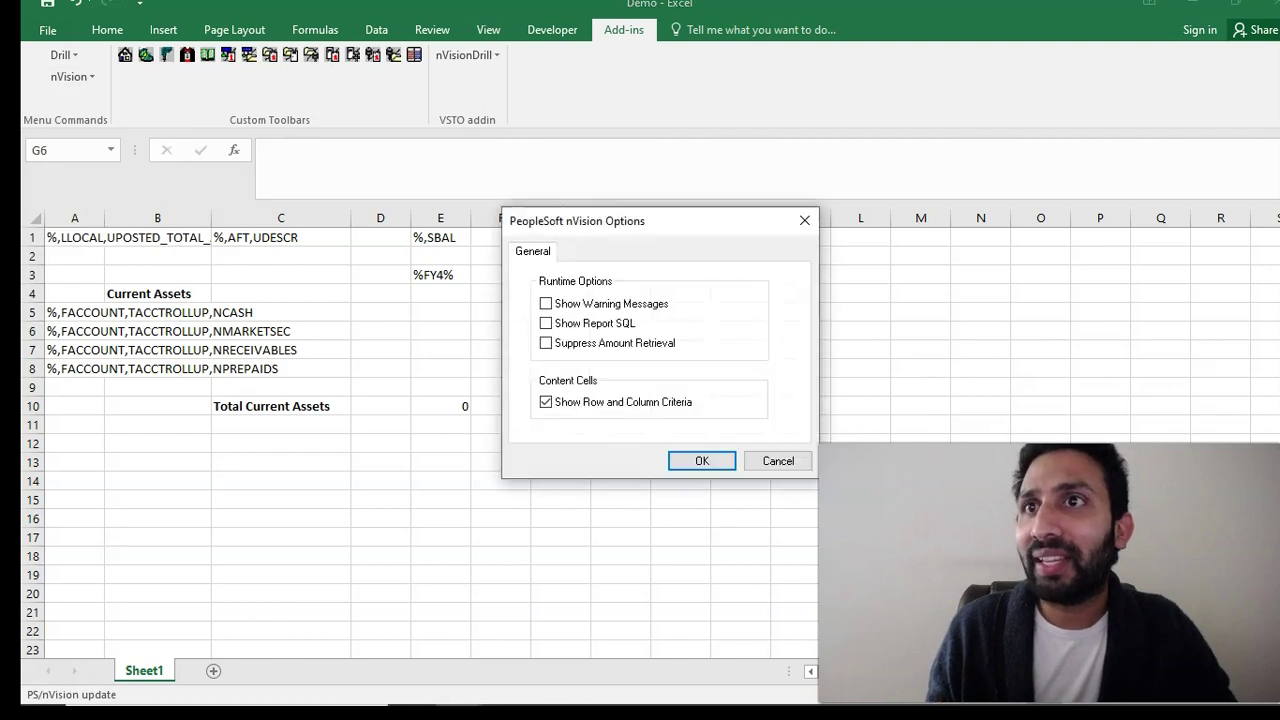
left_click(546, 402)
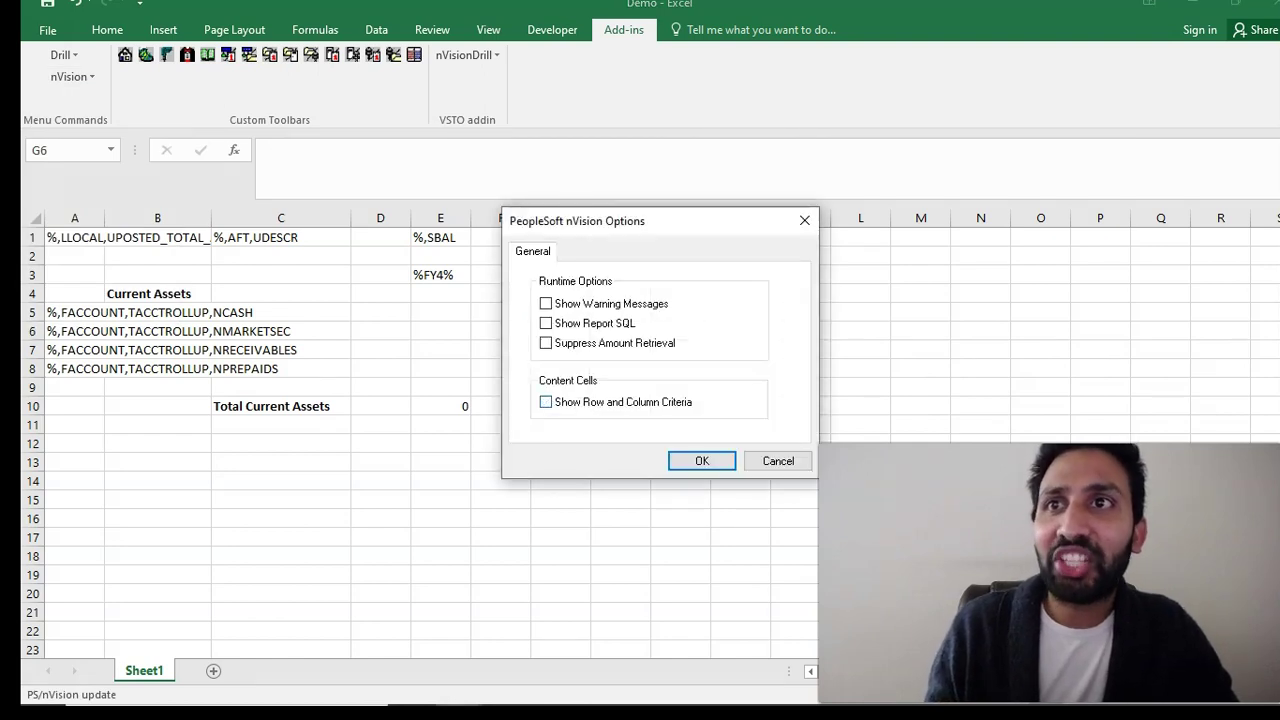
left_click(702, 461)
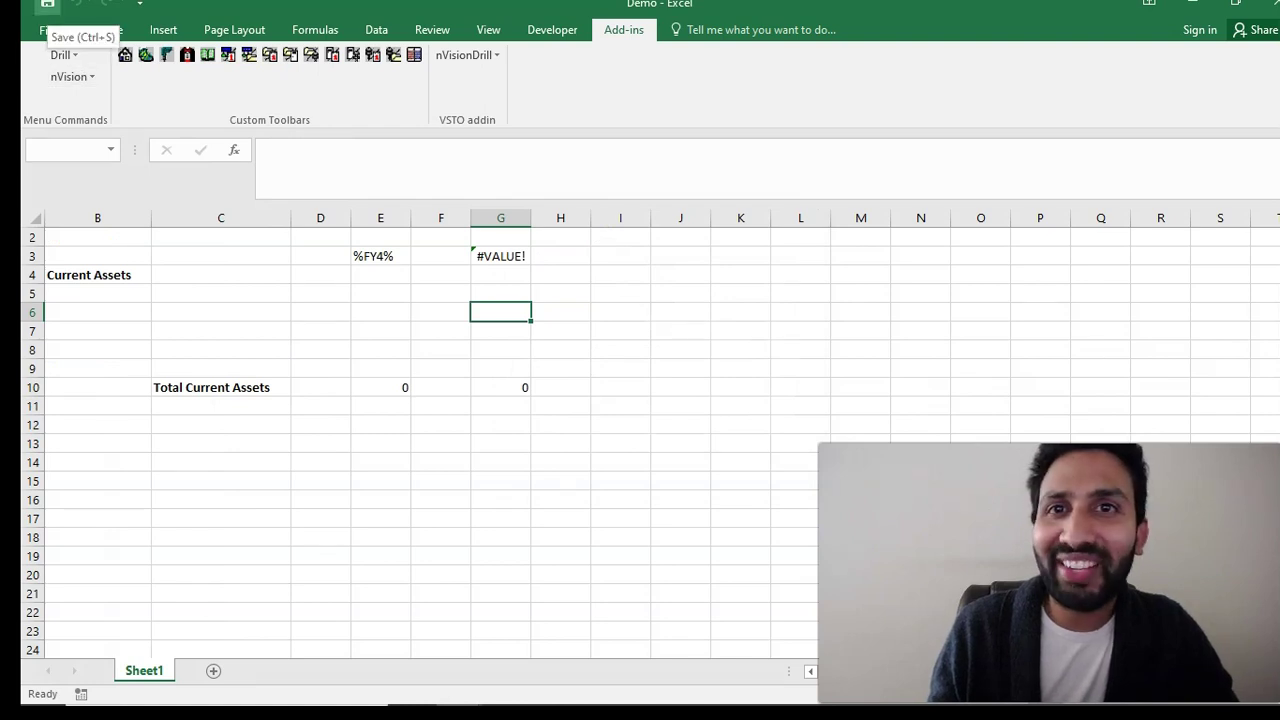
Step: Run the current report and check its year headings in E3 and G3 and the total in E10
left_click(72, 76)
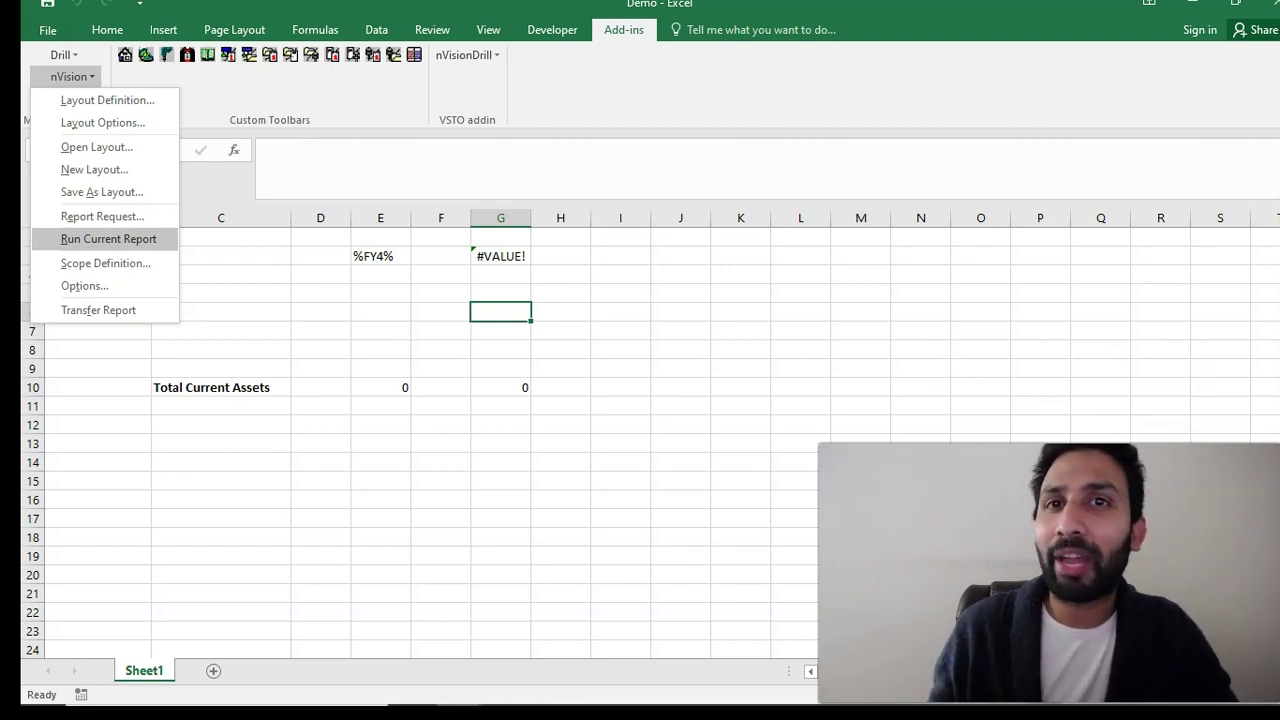
left_click(108, 239)
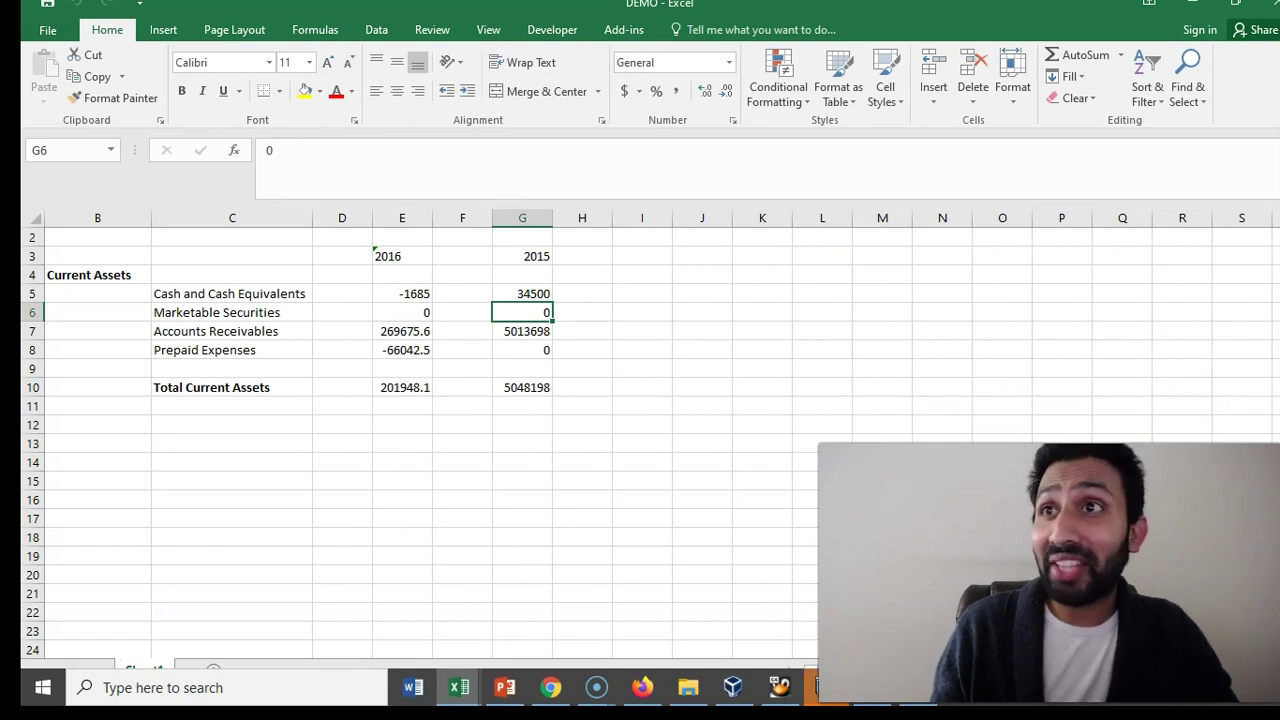
left_click(402, 256)
left_click(522, 256)
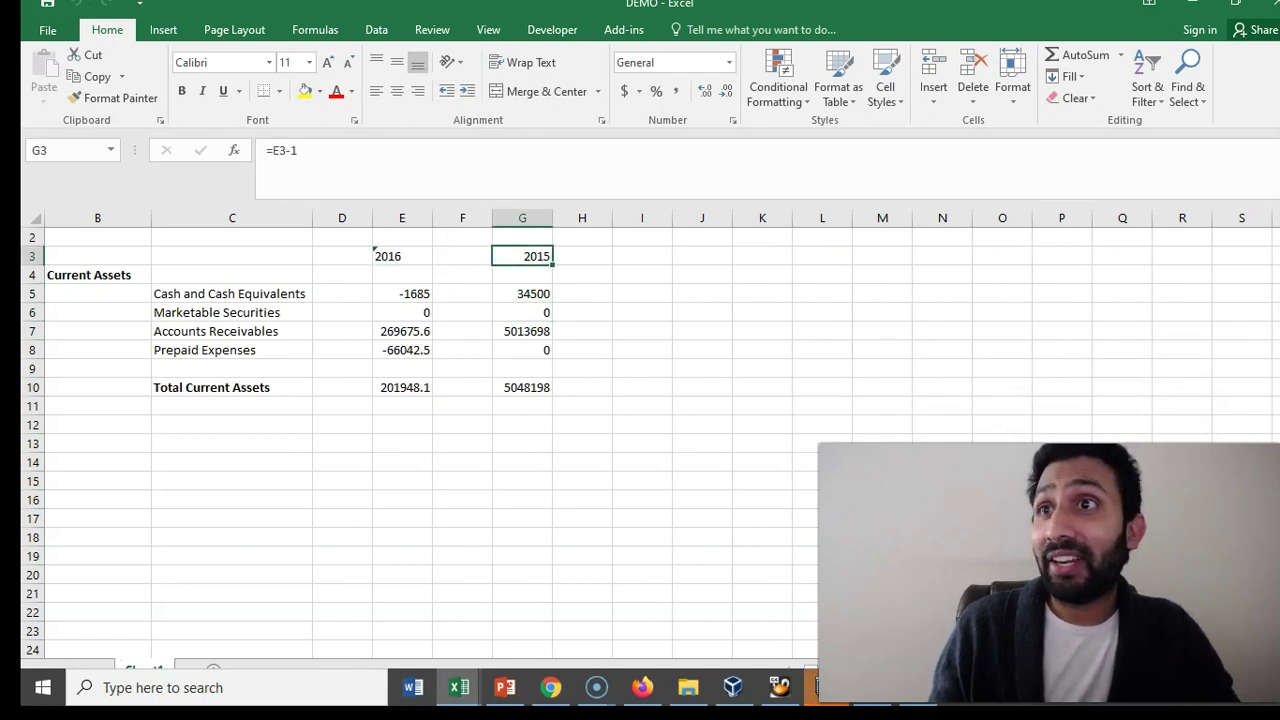
left_click(402, 387)
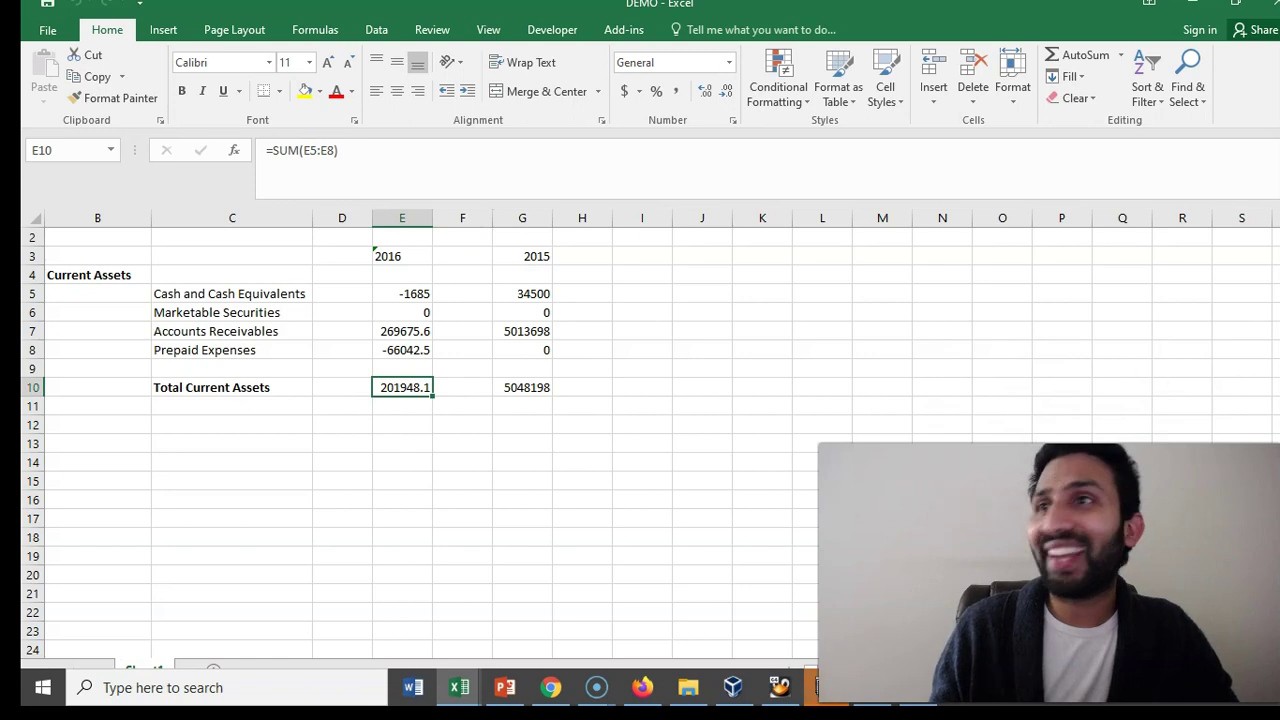